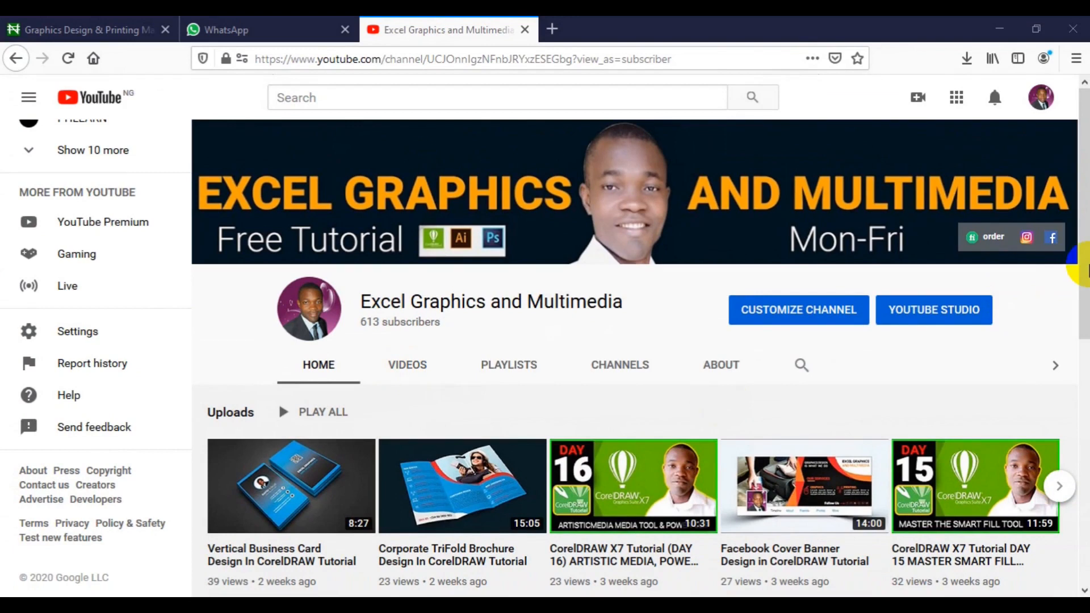
scroll(1081, 266, "down", 3)
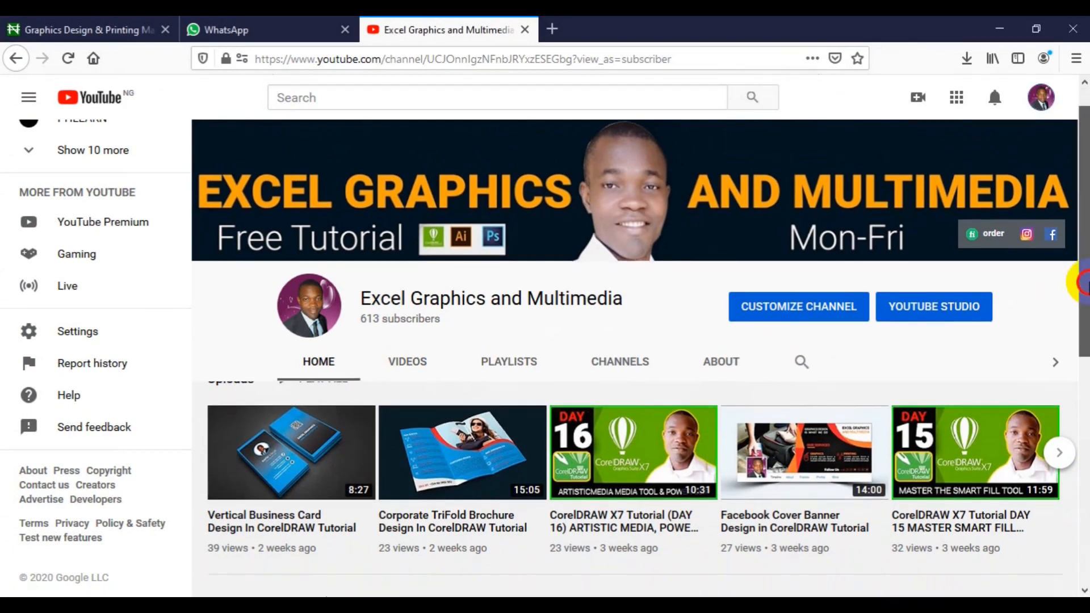
scroll(634, 357, "down", 3)
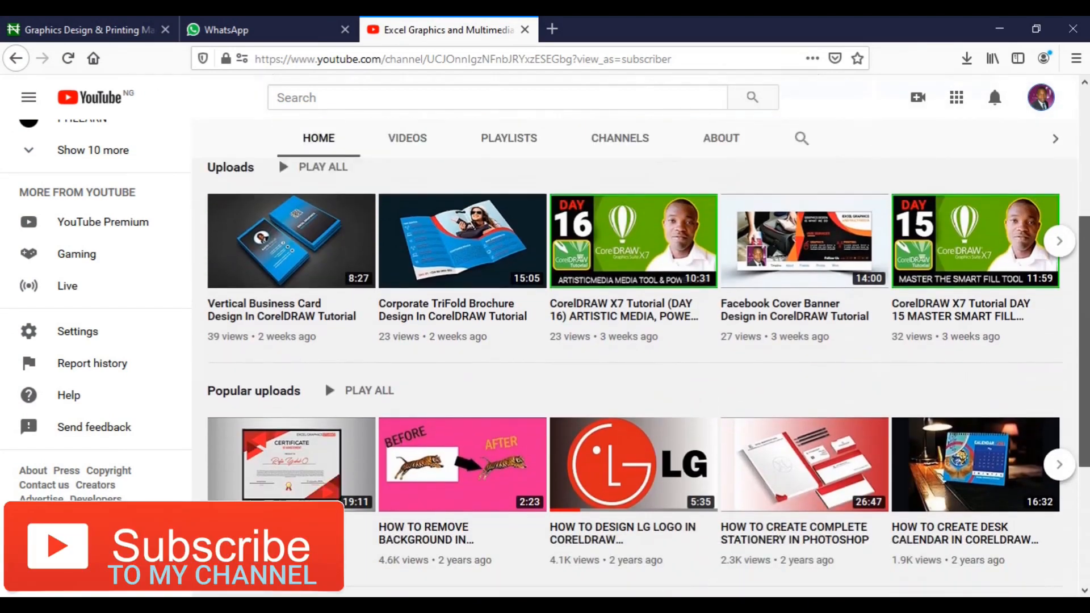
scroll(634, 358, "up", 4)
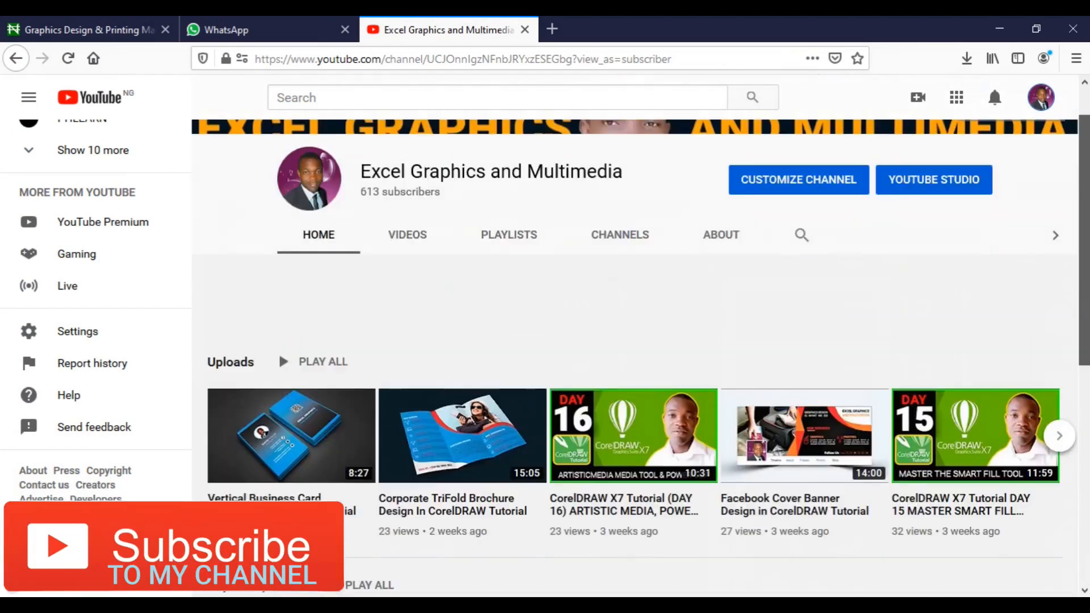
scroll(635, 358, "up", 2)
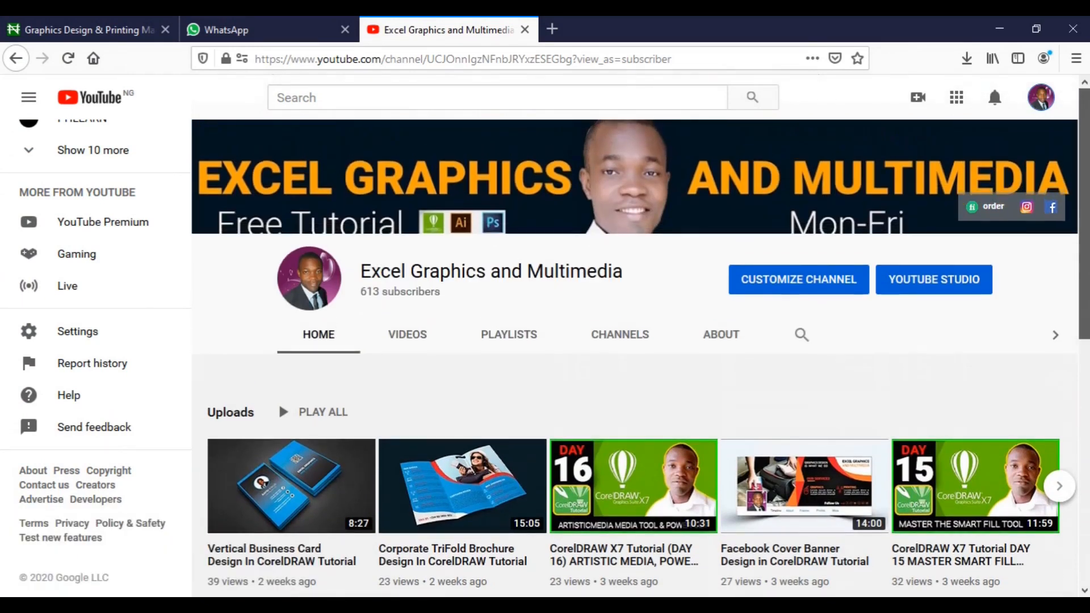
scroll(634, 357, "up", 1)
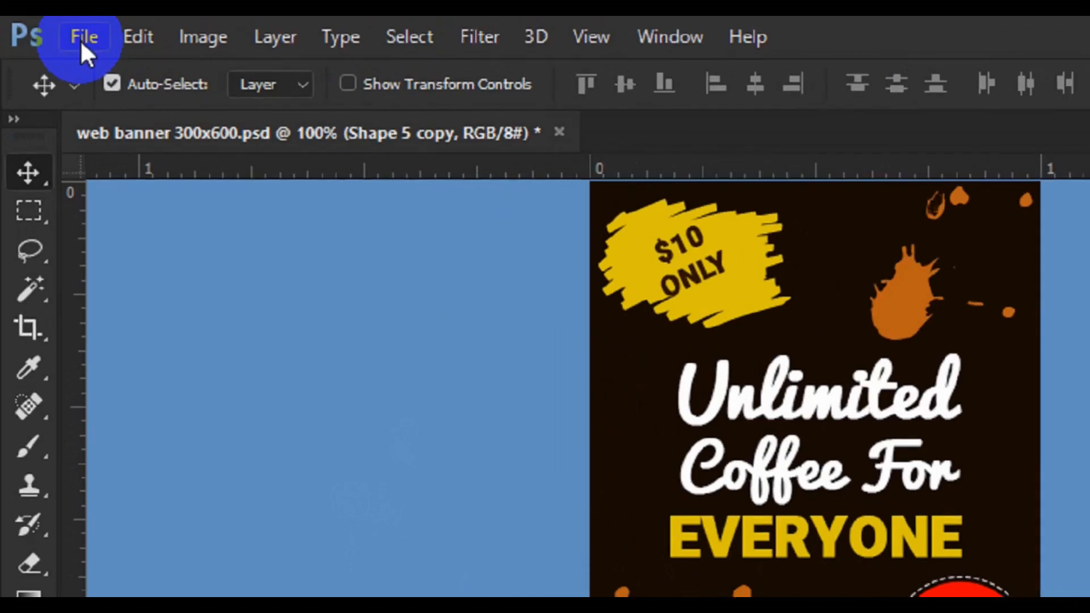
- Create a new document named "creative coffe web banner", 300 by 600 pixels at 300 pixels/inch, 8-bit RGB Color, white background
left_click(60, 31)
left_click(149, 73)
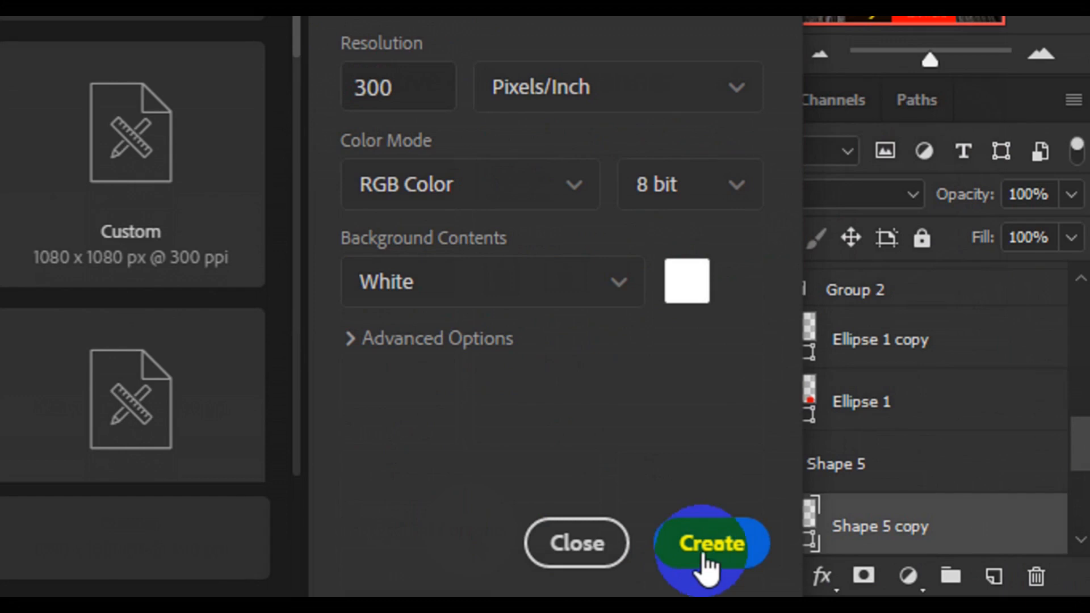
left_click(699, 551)
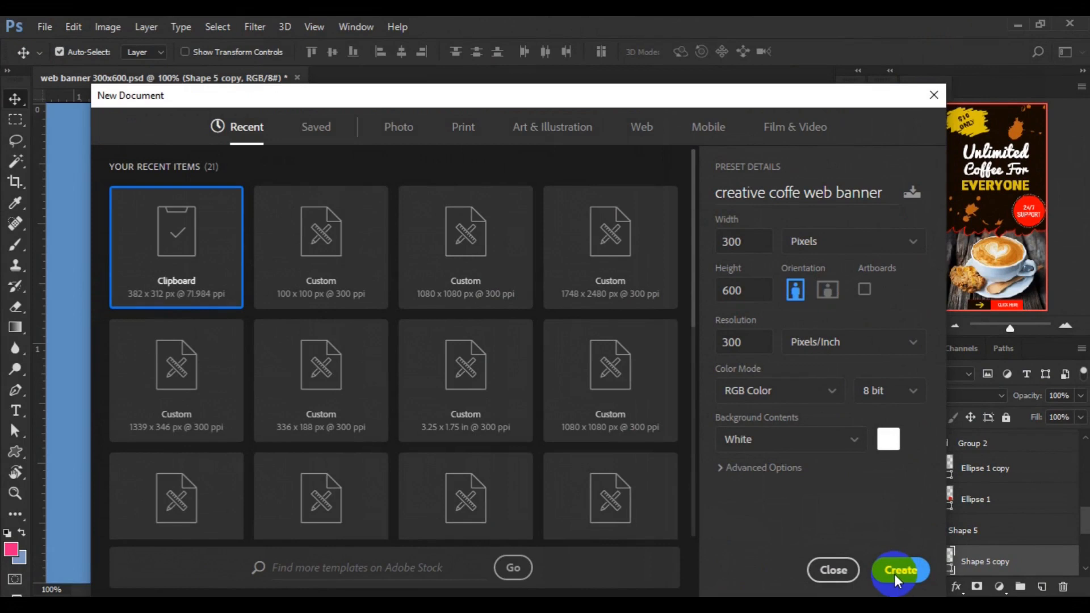
left_click(896, 578)
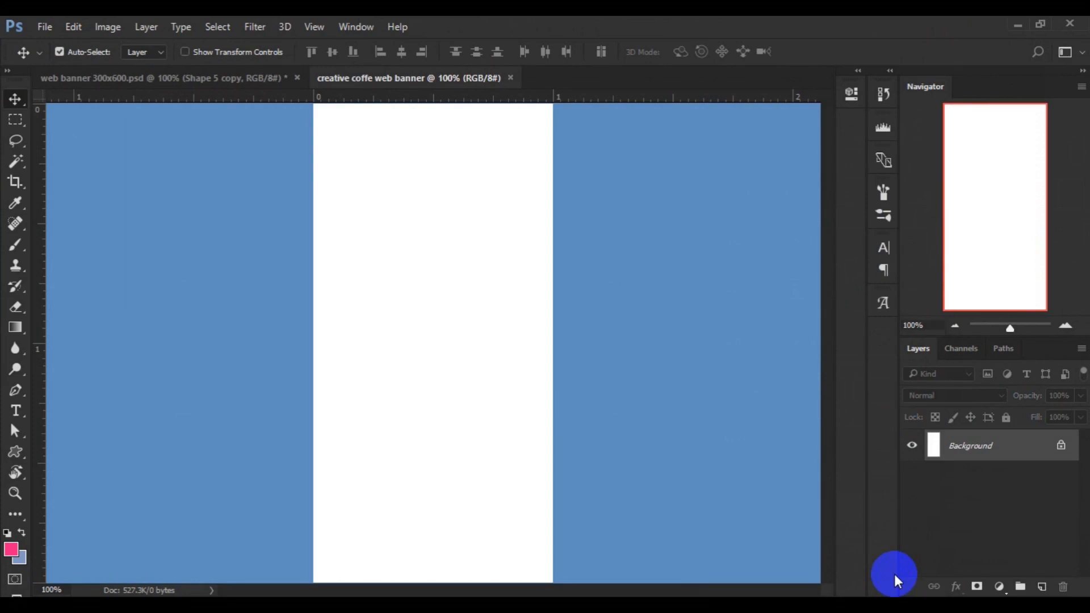
- Start placing an embedded image and open the "freepik stockpoto" folder on the Desktop as its source
key("ctrl")
key("ctrl+0")
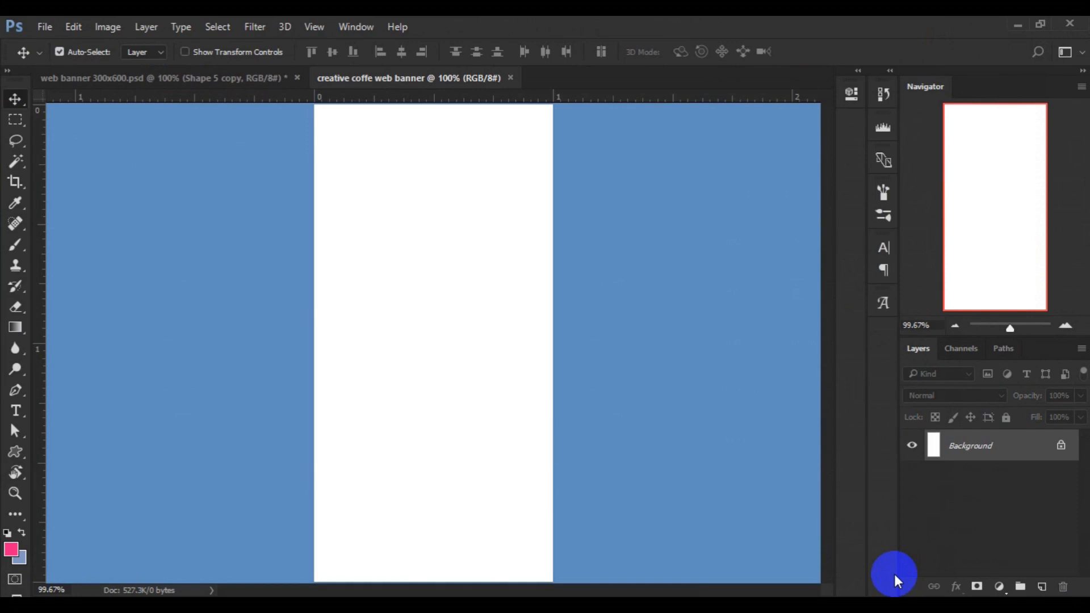
key("ctrl")
key("ctrl+minus")
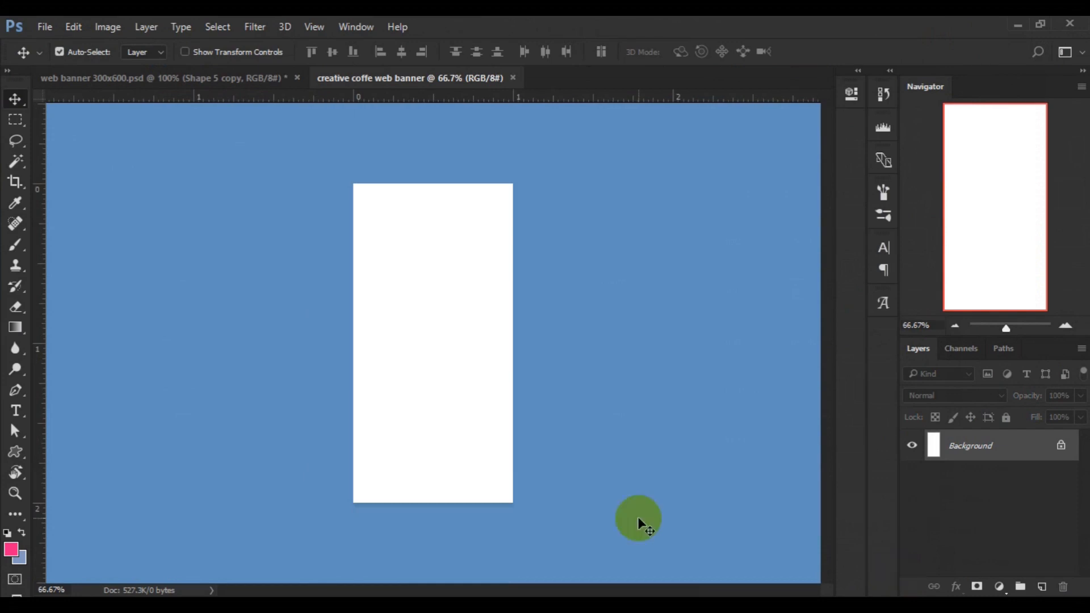
left_click(46, 28)
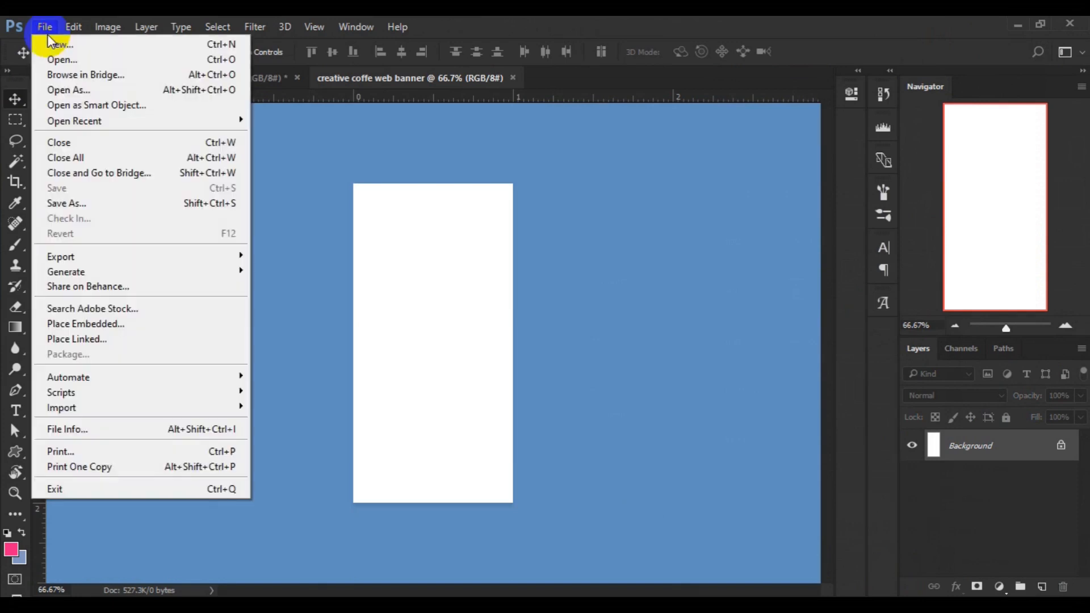
left_click(77, 324)
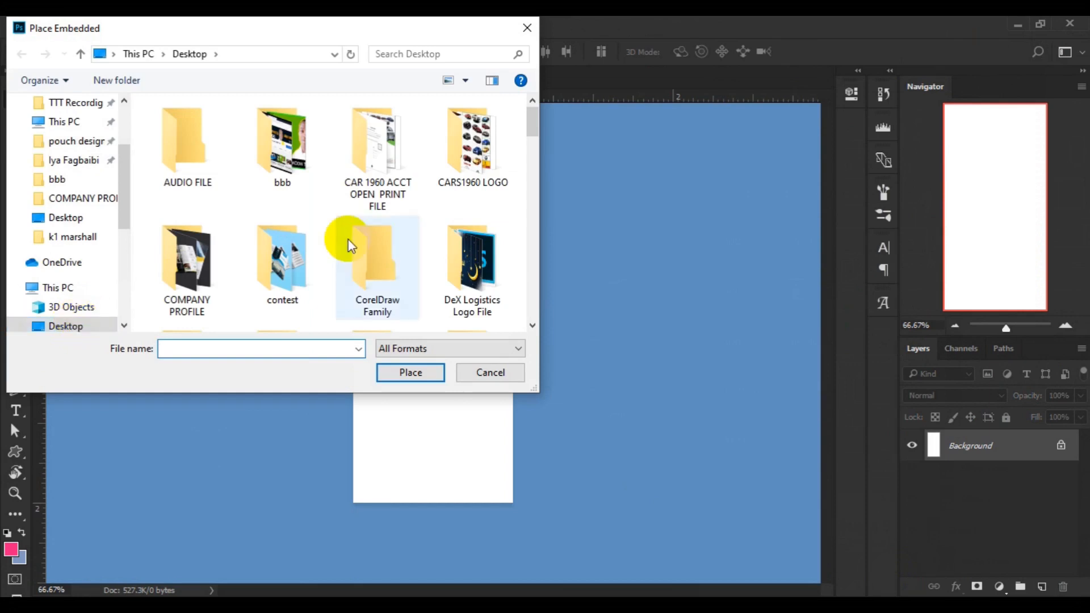
left_click(532, 325)
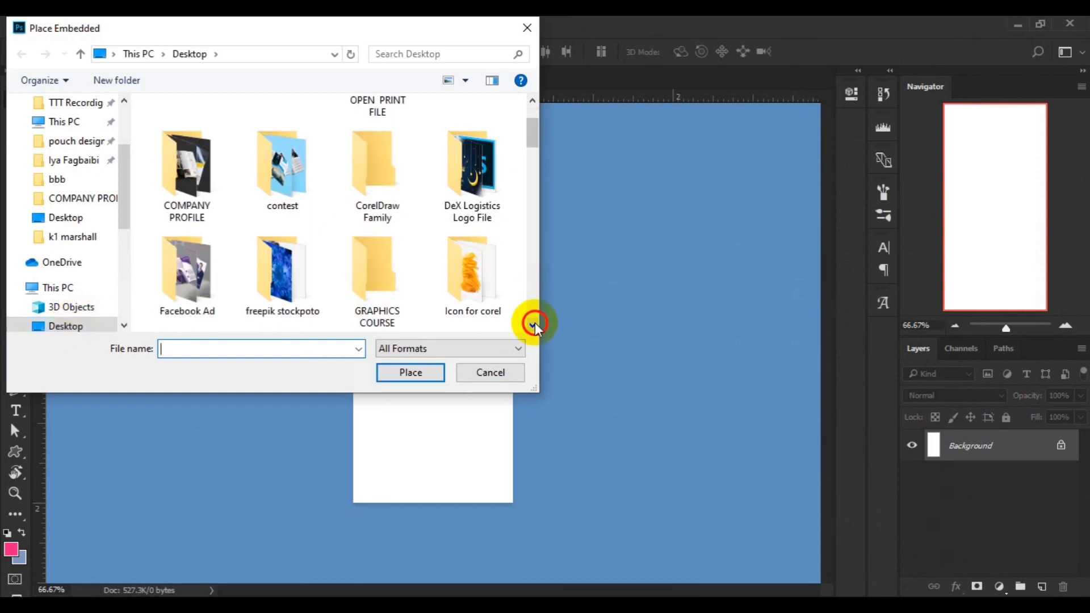
left_click(292, 302)
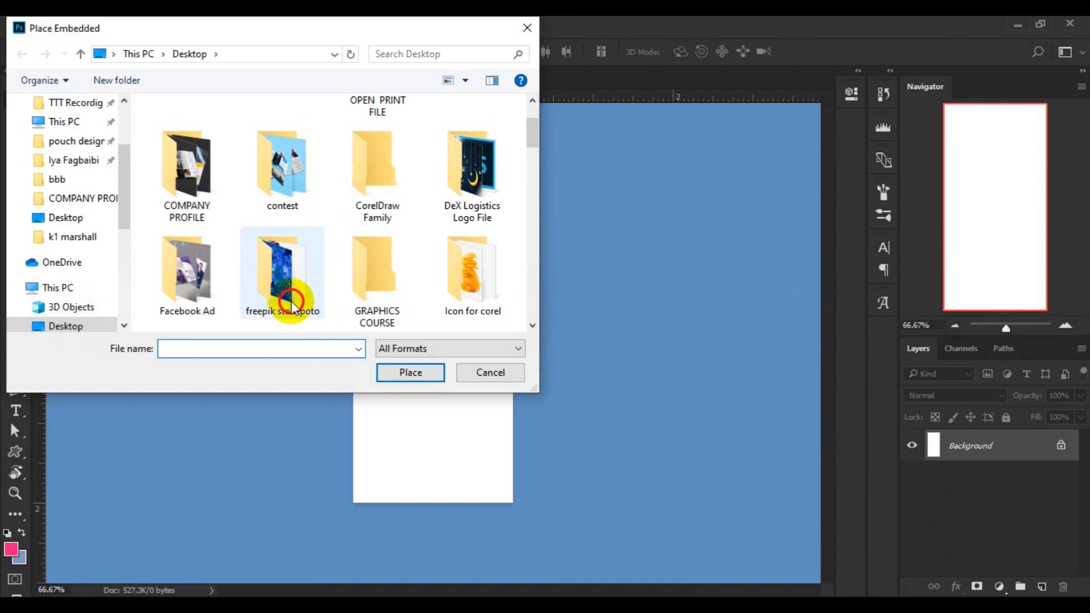
double_click(291, 302)
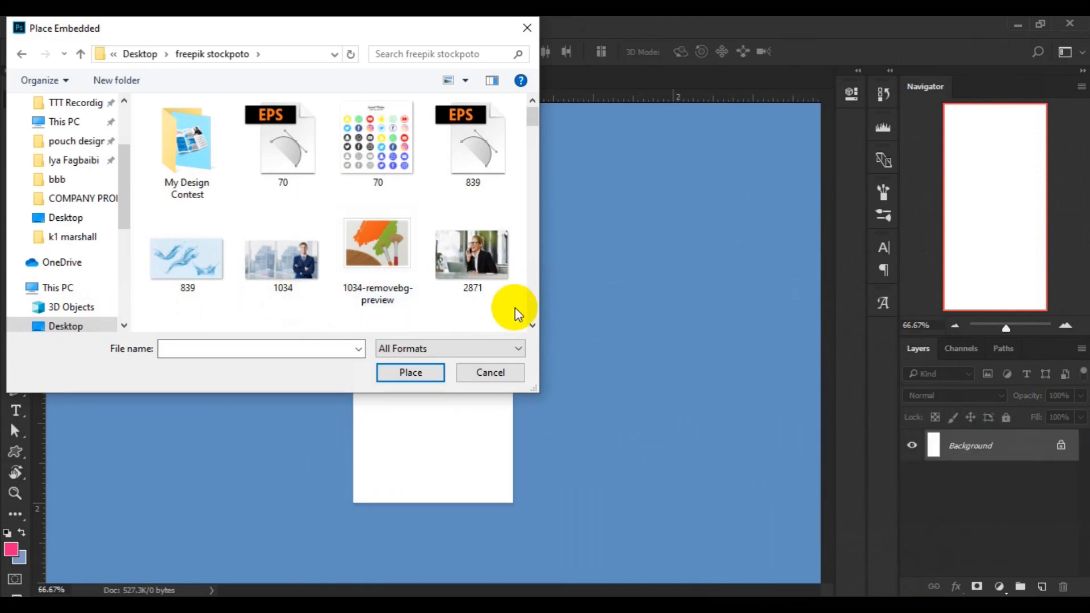
- Place the coffee cup photo OIH9A10 from the folder into the banner
left_click(531, 325)
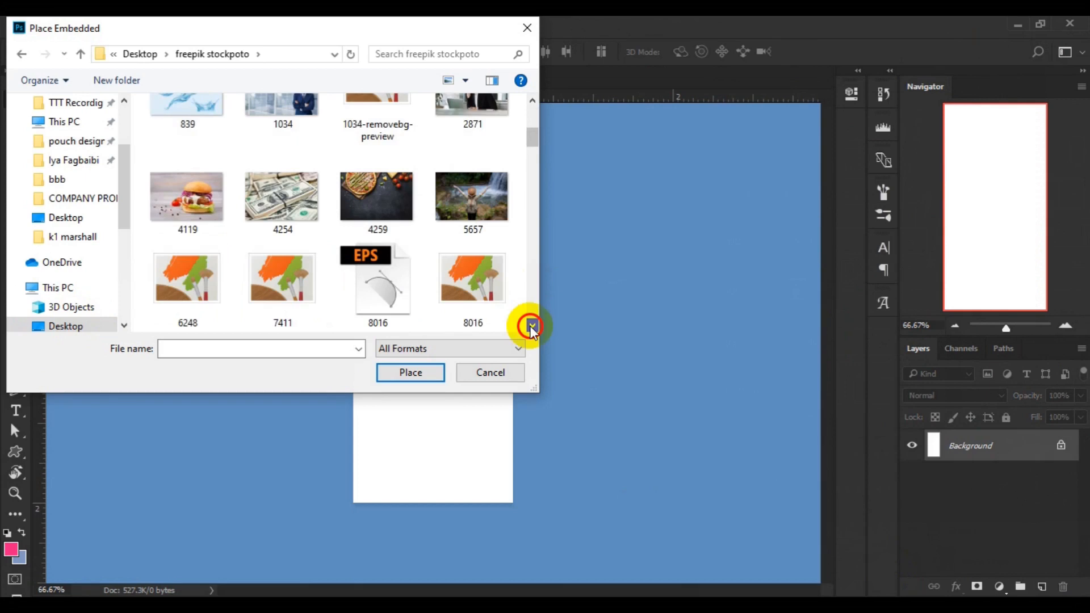
left_click(532, 325)
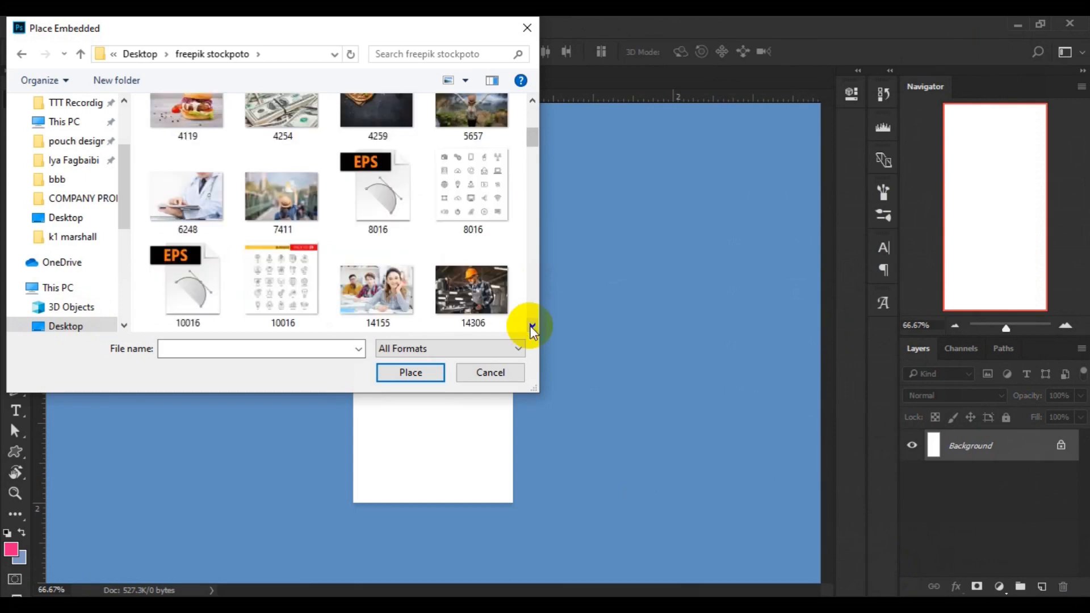
left_click(532, 325)
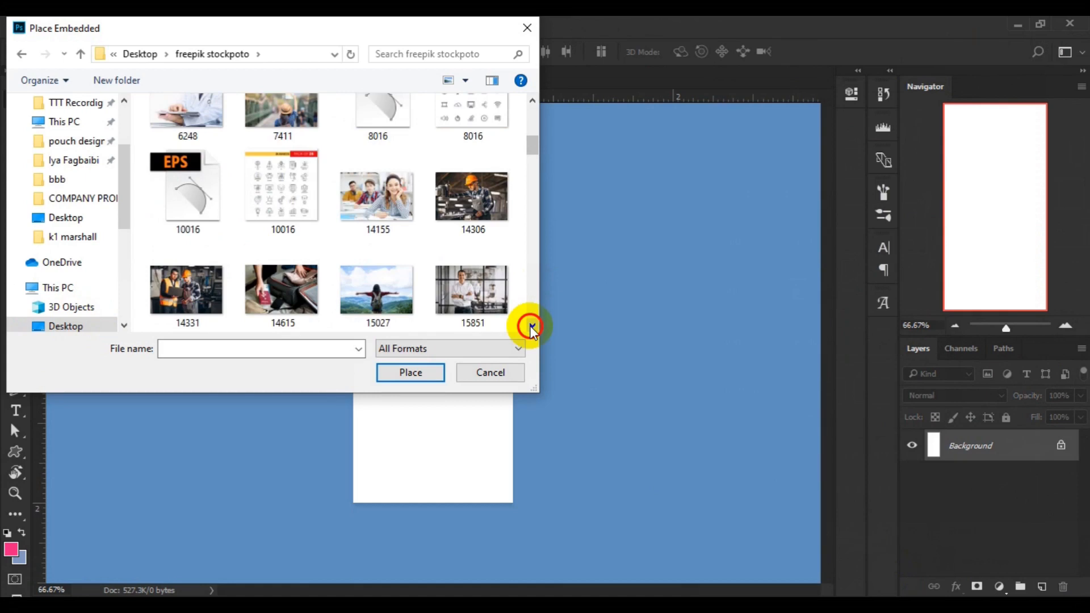
left_click(532, 325)
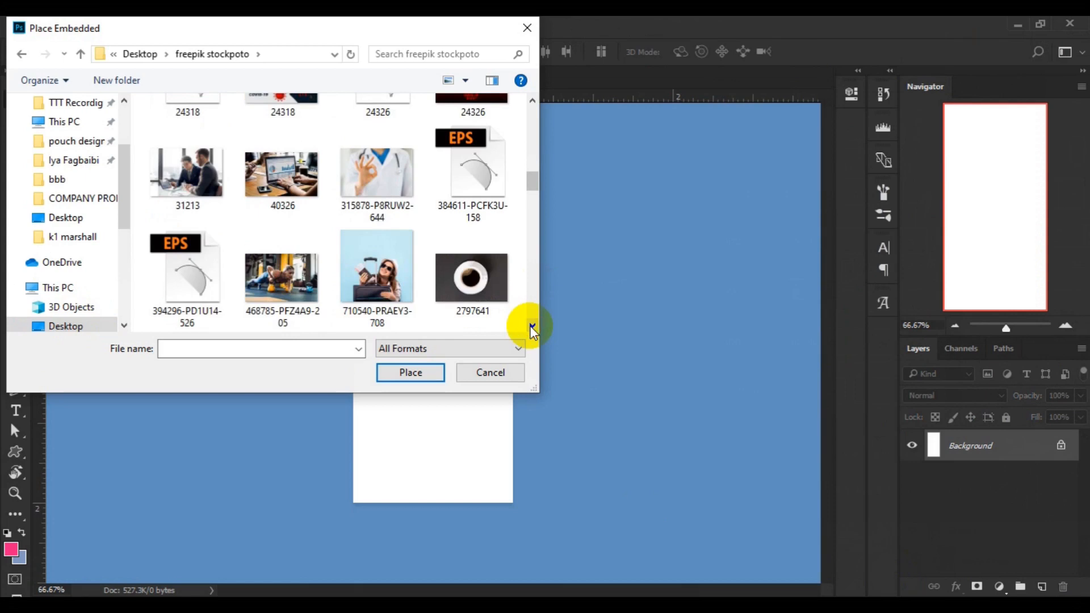
left_click(532, 325)
left_click(531, 326)
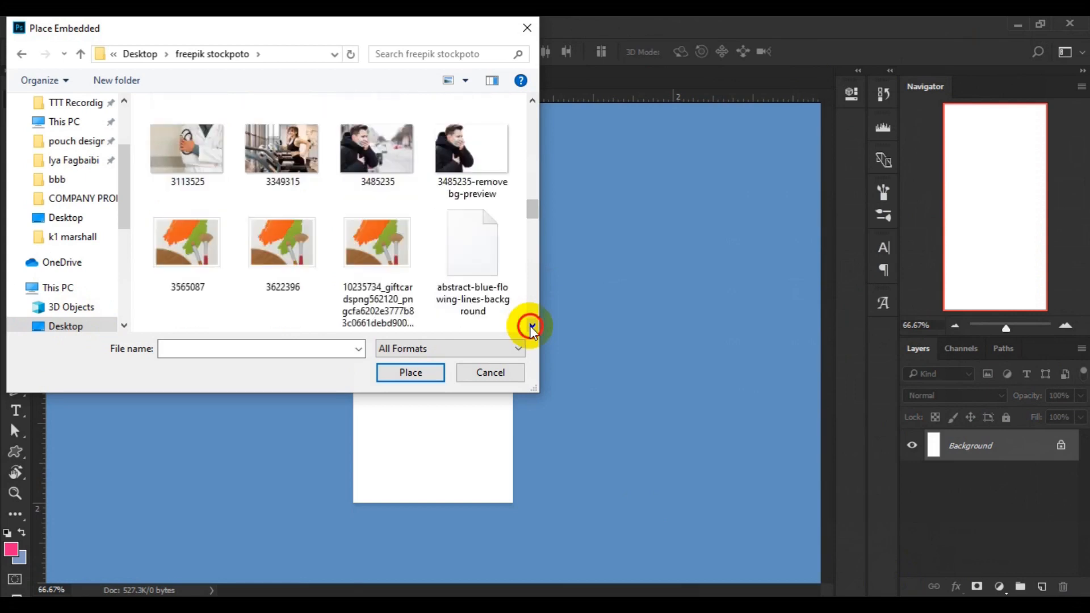
left_click(532, 325)
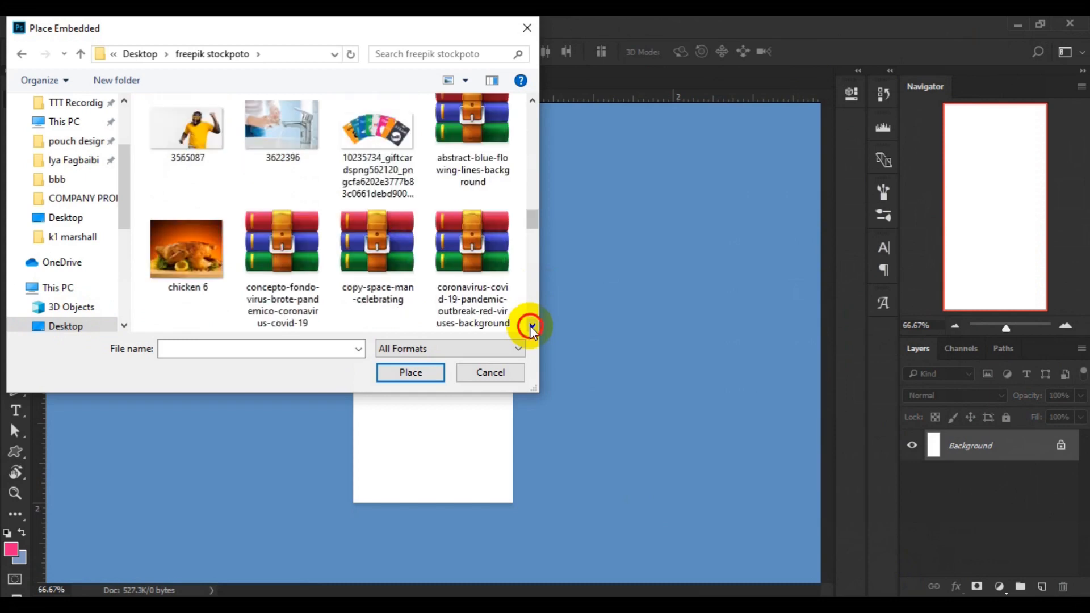
left_click(531, 326)
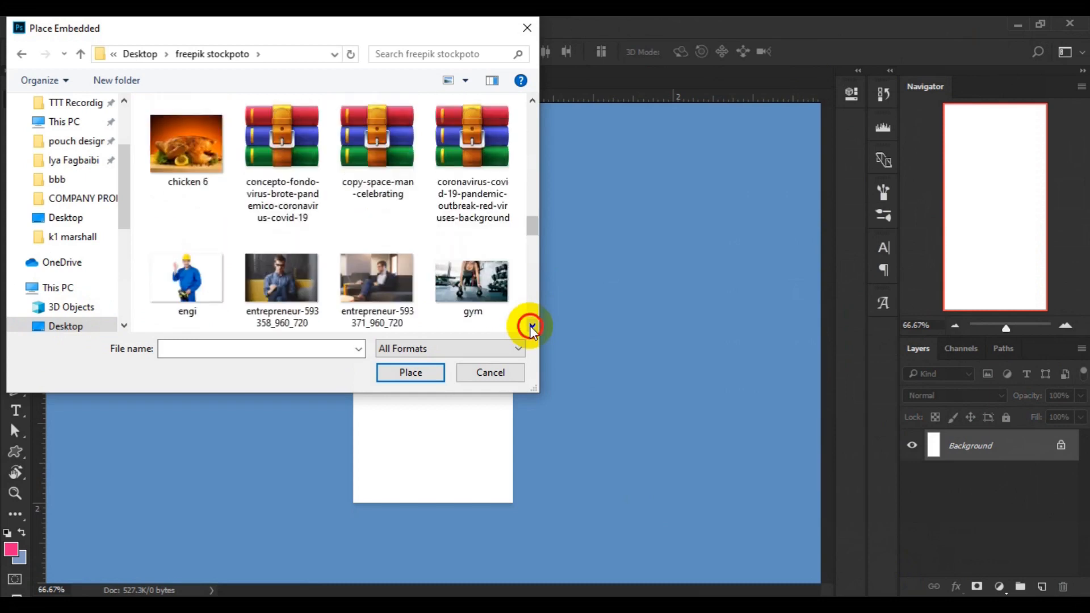
left_click(382, 196)
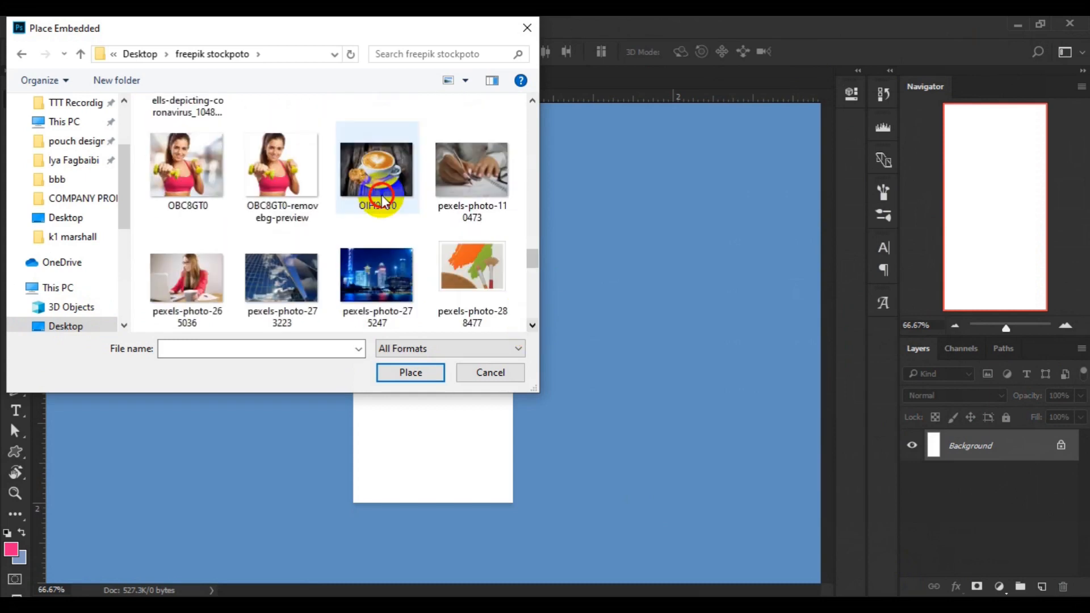
left_click(414, 376)
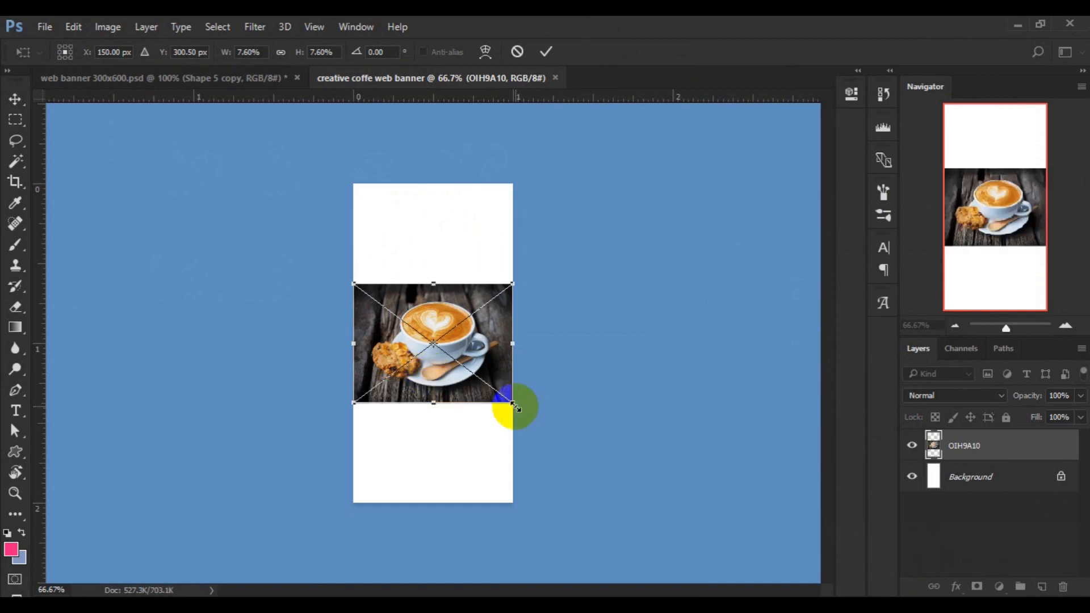
- Enlarge the placed coffee photo from its centre to about 8.9% scale, slightly wider than the canvas, and commit the transform
left_click_drag(516, 406, 530, 419)
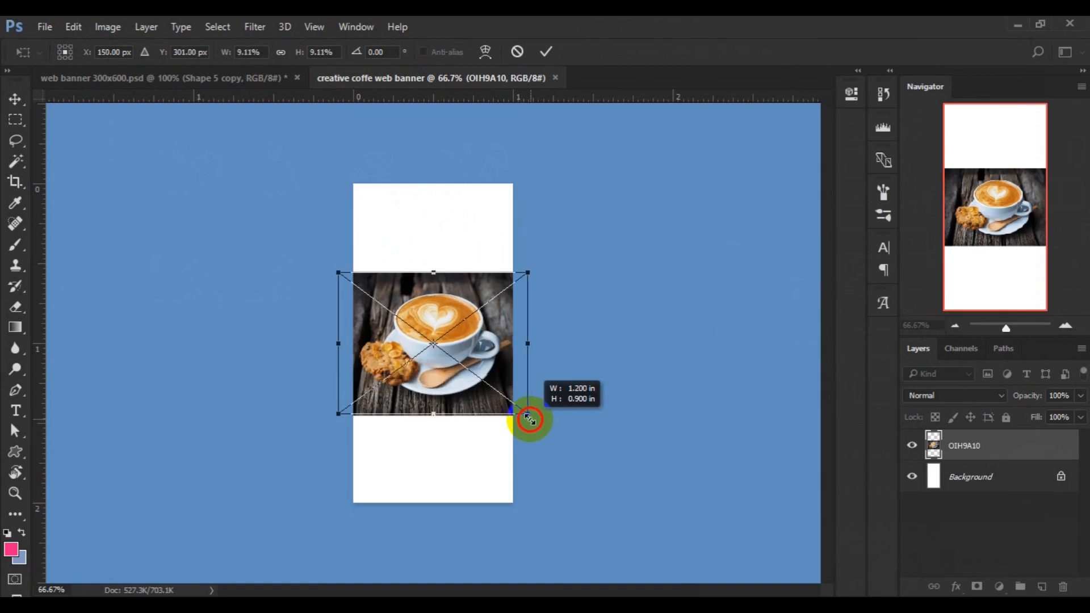
left_click_drag(530, 420, 526, 419)
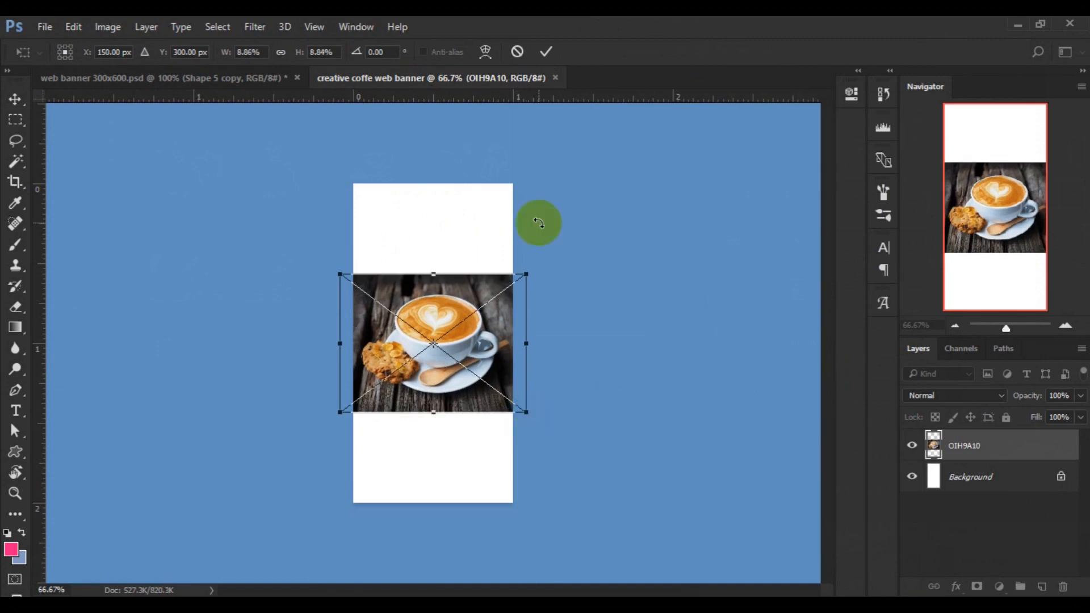
left_click(547, 52)
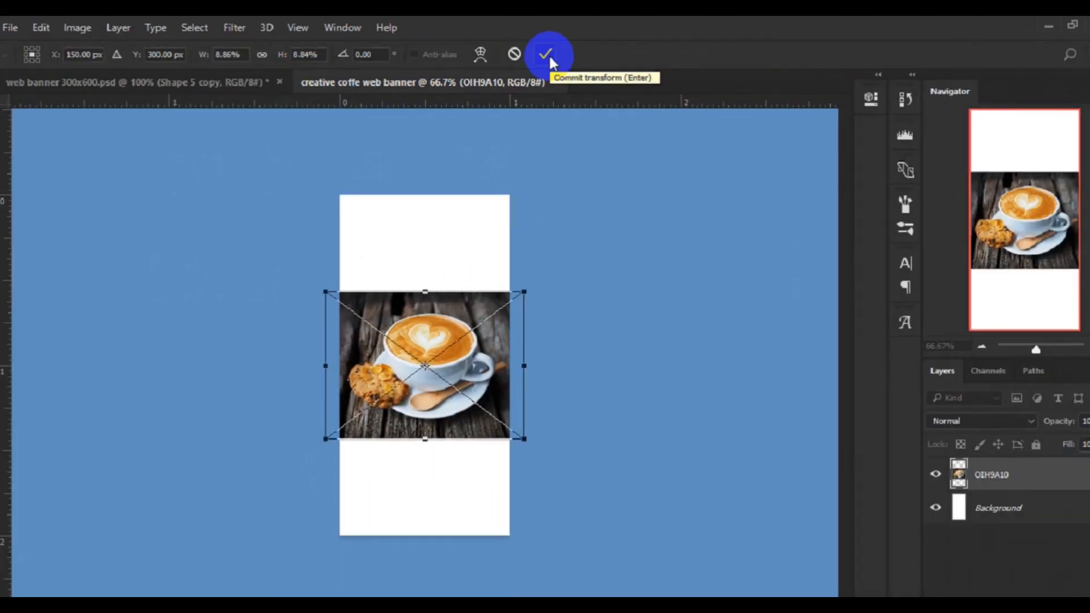
left_click(546, 55)
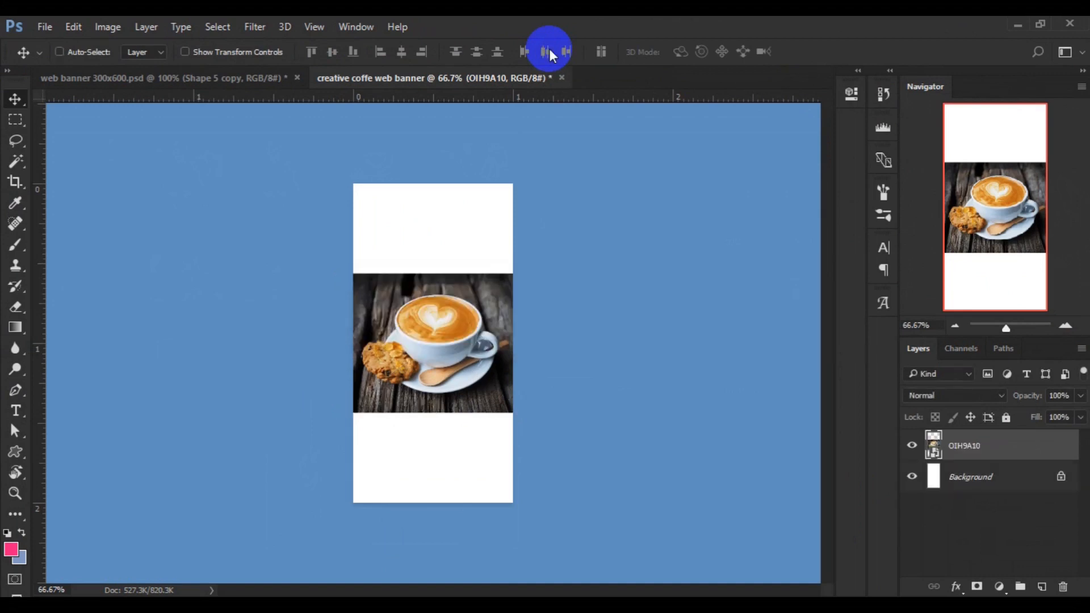
- Align the coffee photo to the horizontal centre and bottom edge of the whole canvas, and clear the selection
key("ctrl+a")
left_click(396, 55)
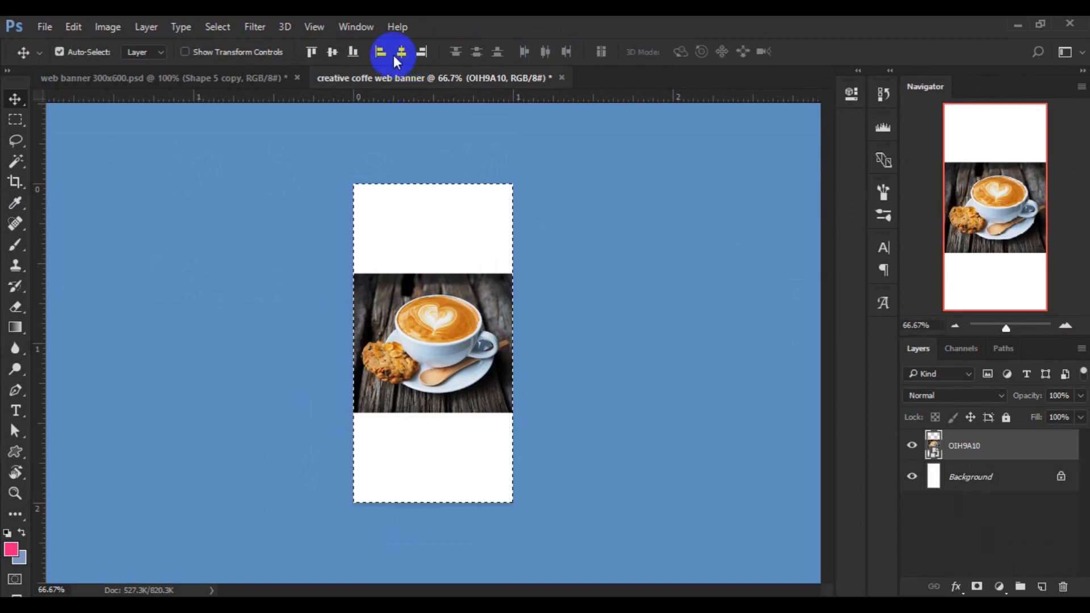
left_click(353, 53)
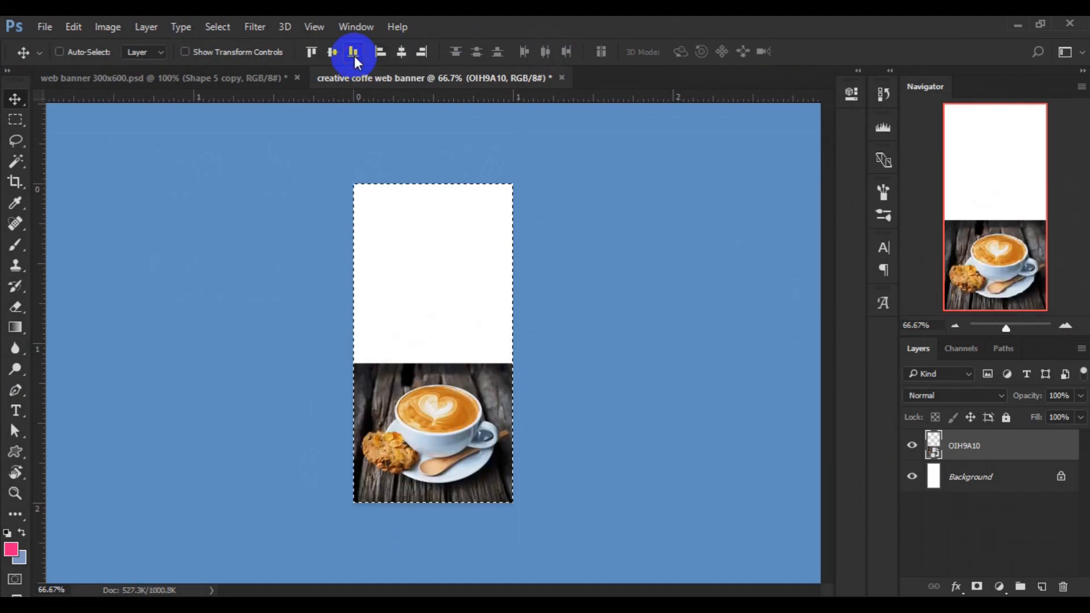
key("ctrl+d")
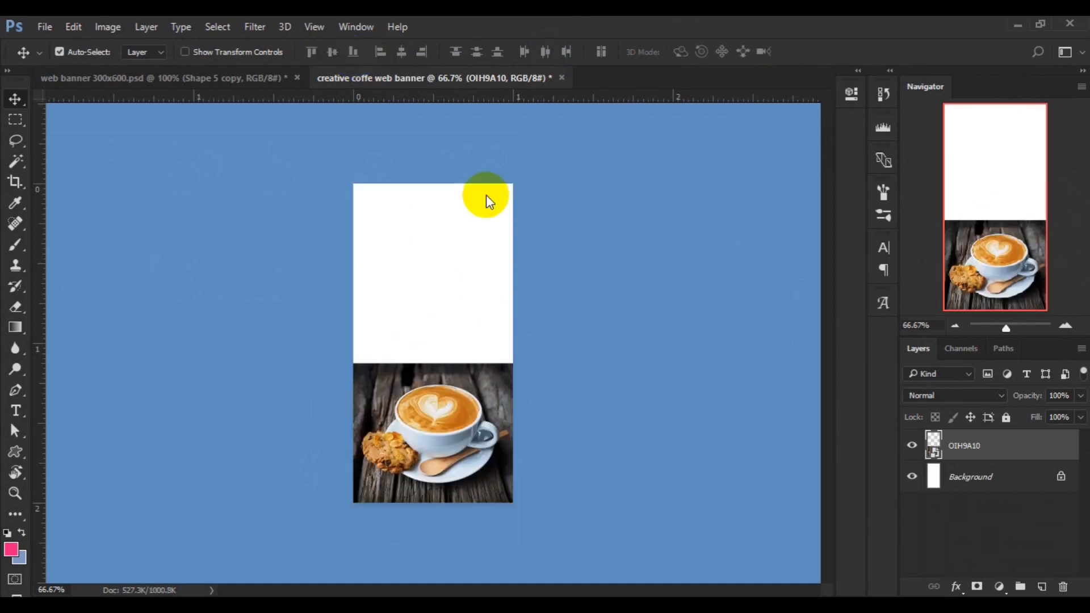
- On a new layer, draw a light grey rough-edged custom shape about 339 by 161 px across the photo's upper edge
left_click(1047, 590)
left_click(14, 458)
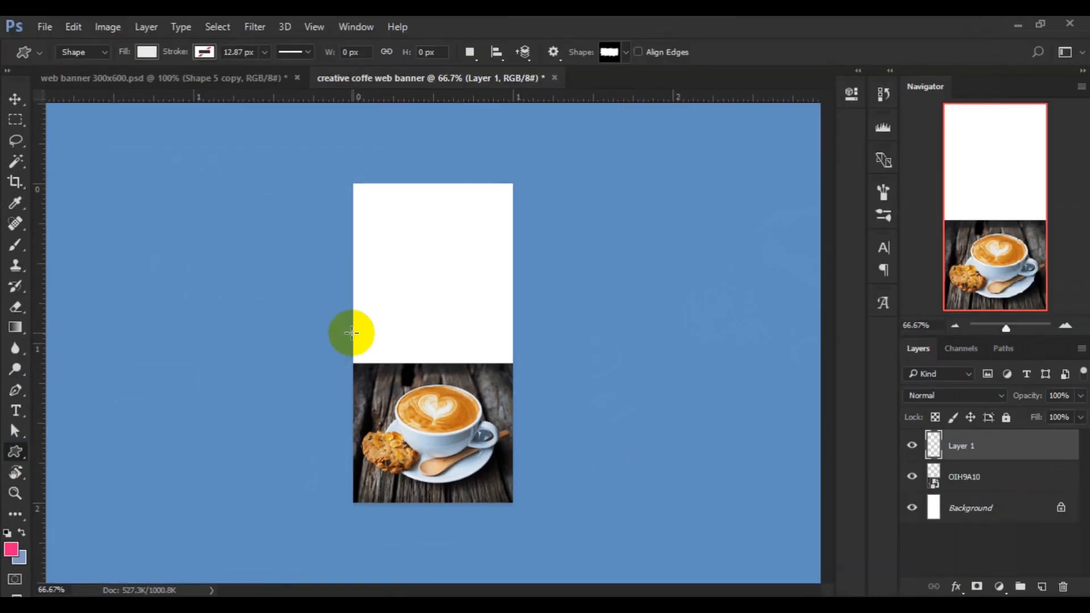
left_click(351, 332)
left_click_drag(352, 333, 562, 417)
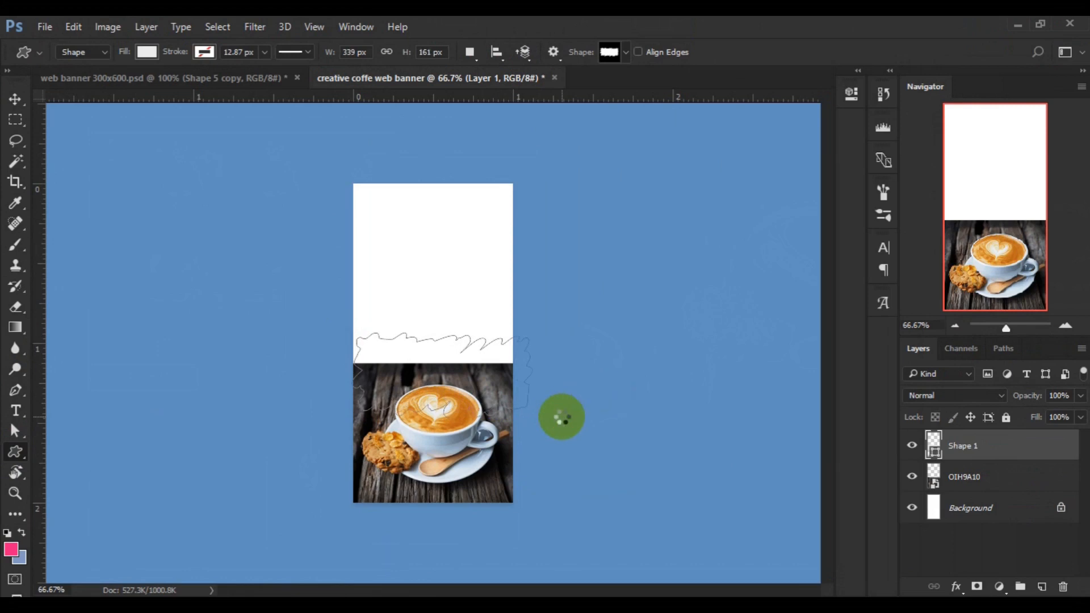
- Move the grey rough-edged shape up and slightly left so it spans the canvas width and its lower edge meets the cup's rim
left_click(15, 101)
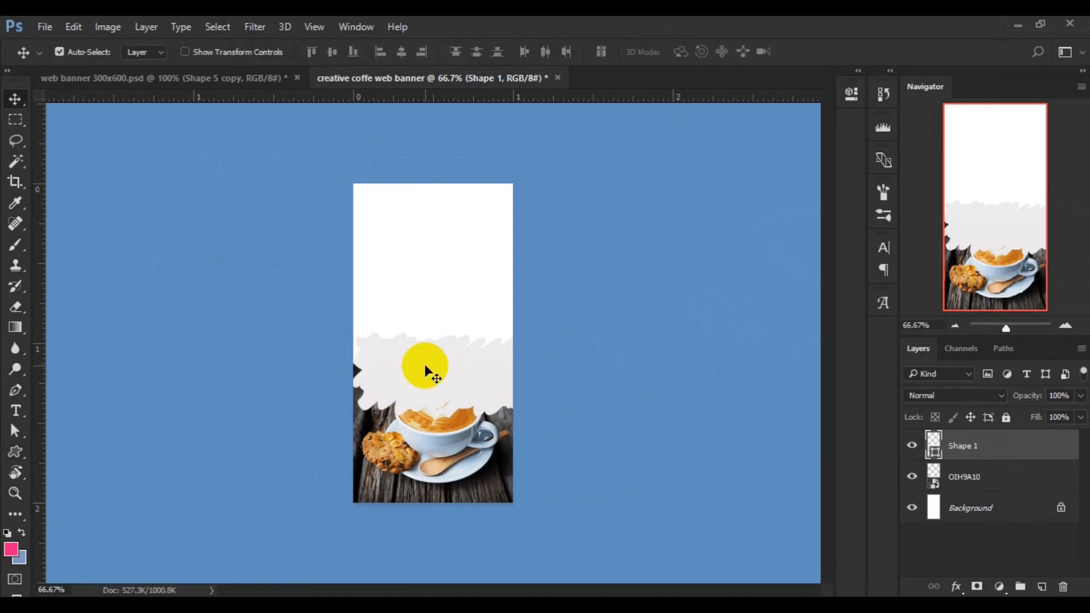
left_click_drag(425, 372, 414, 347)
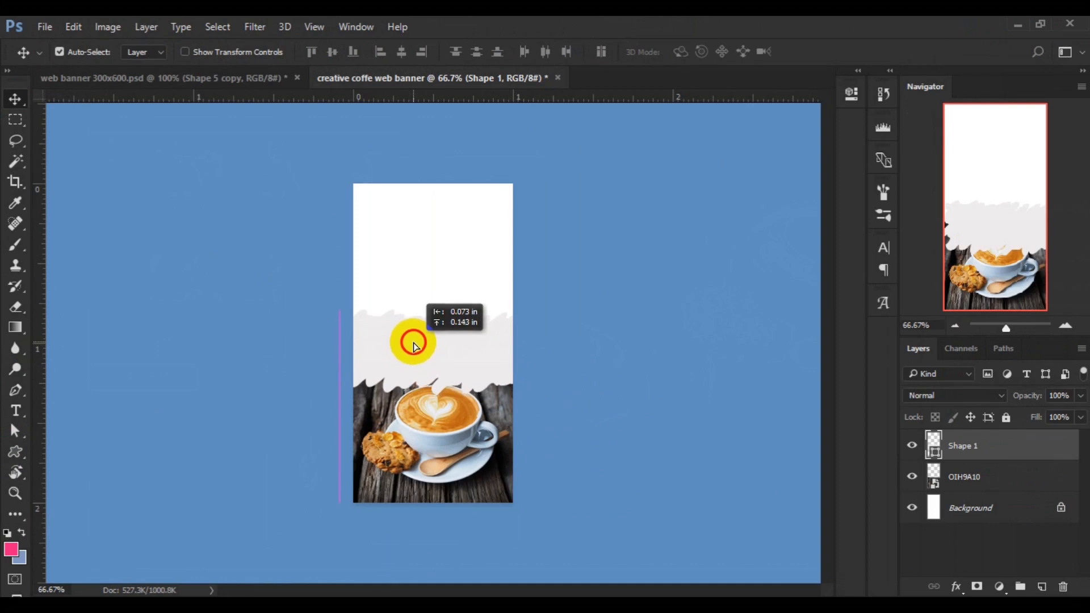
left_click_drag(413, 347, 413, 344)
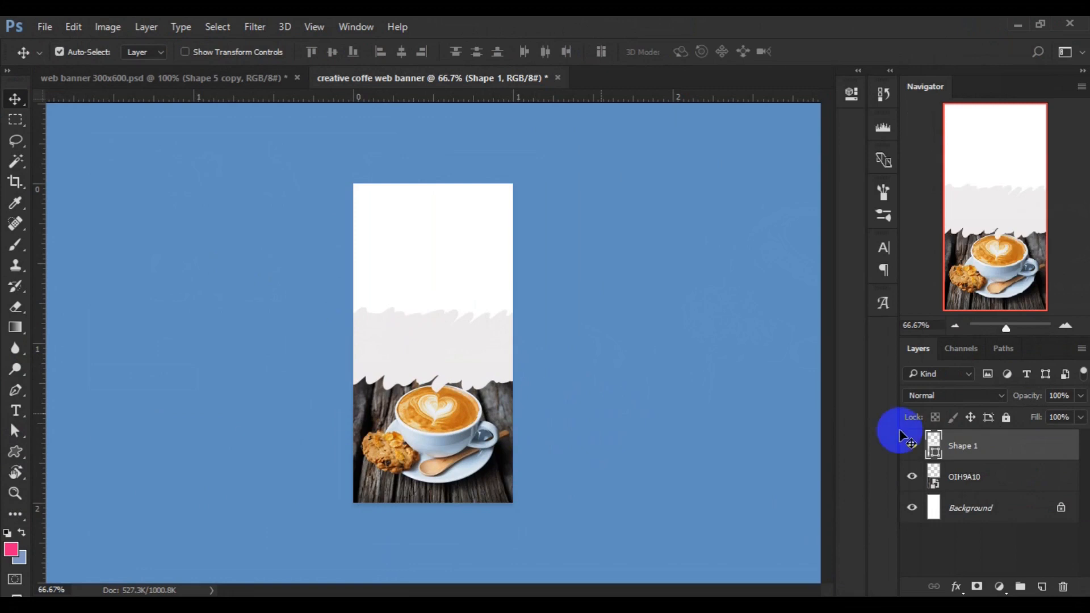
- Add an outside Stroke layer effect of 27 px to the rough-edged shape
right_click(957, 448)
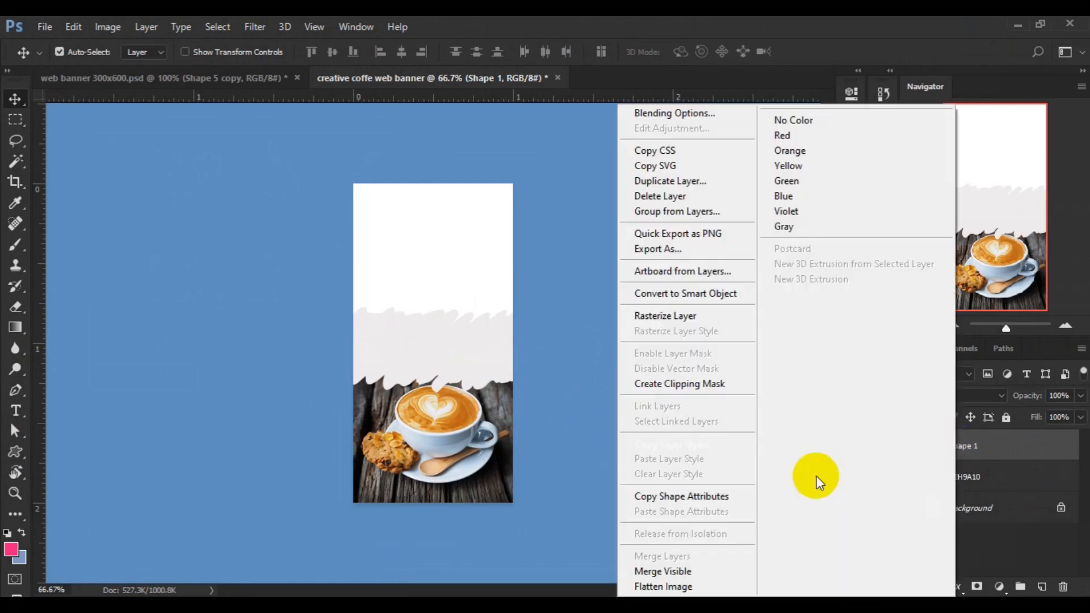
left_click(656, 117)
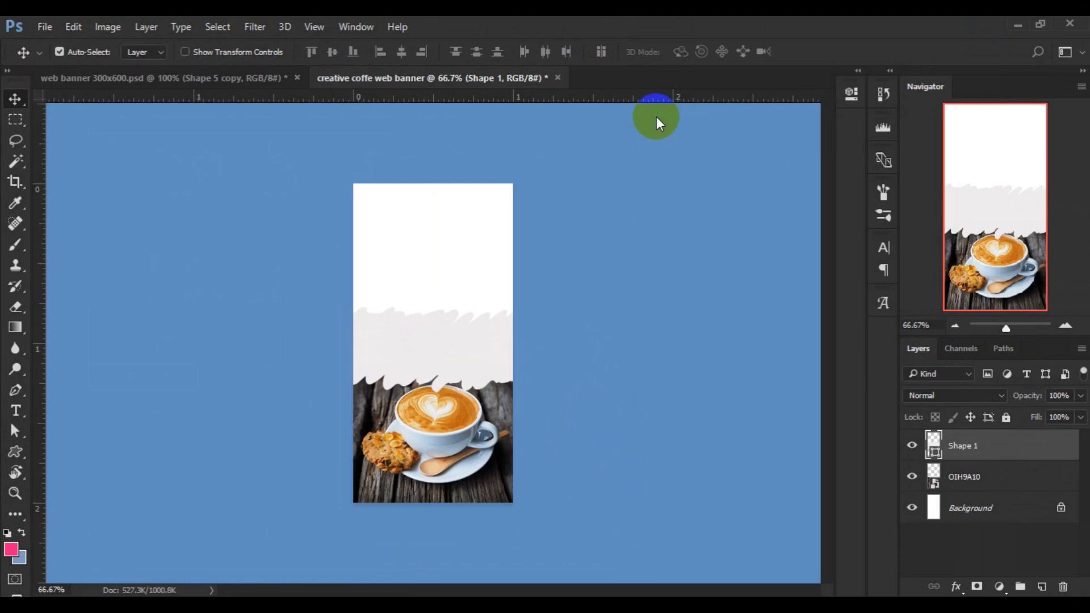
key("h")
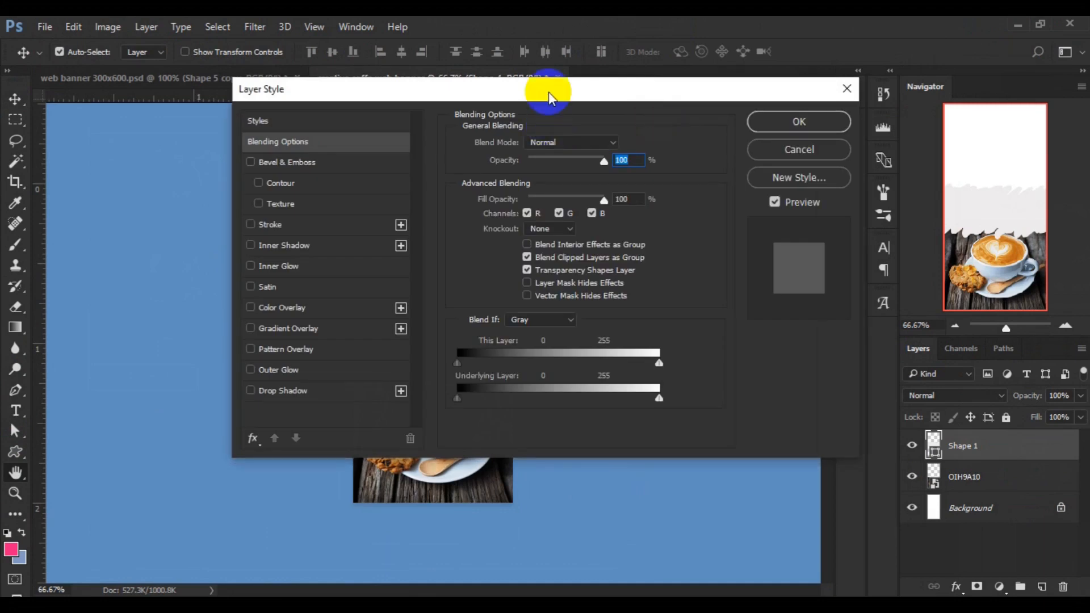
left_click_drag(549, 93, 684, 94)
left_click(409, 222)
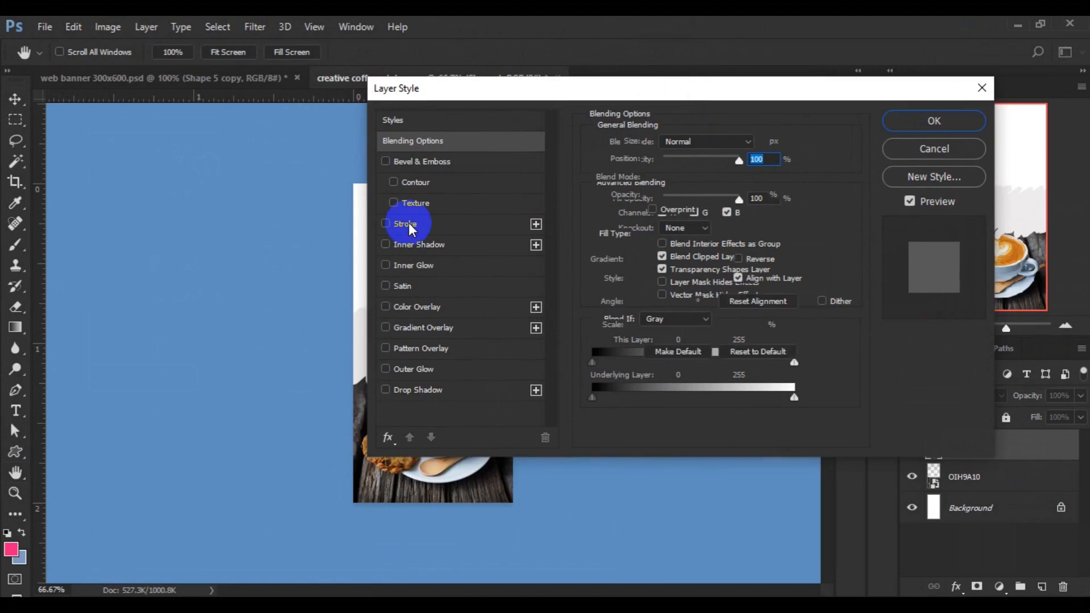
left_click(409, 222)
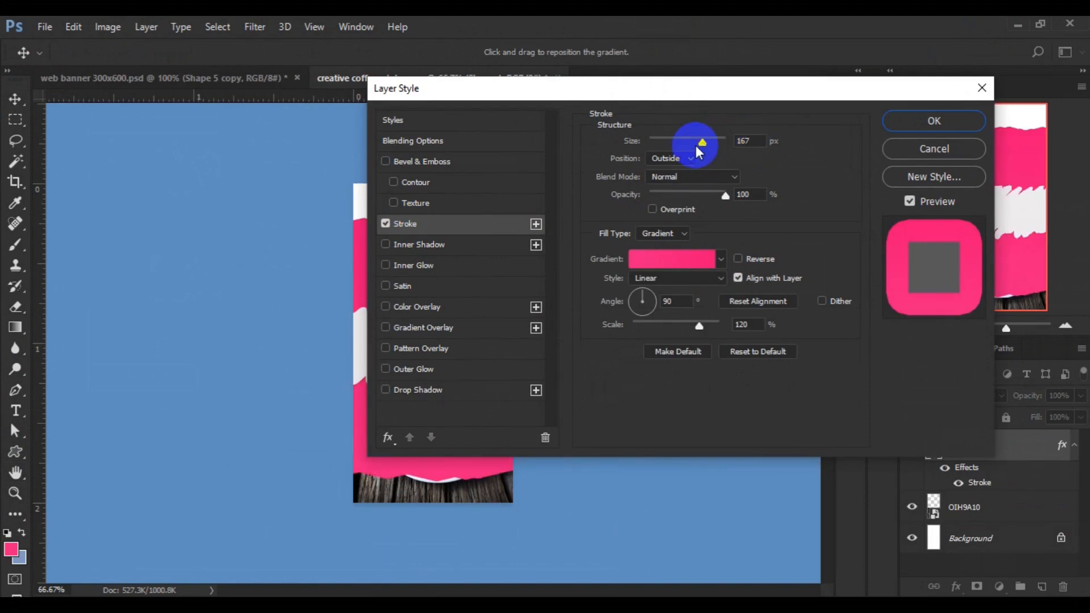
left_click_drag(702, 143, 661, 144)
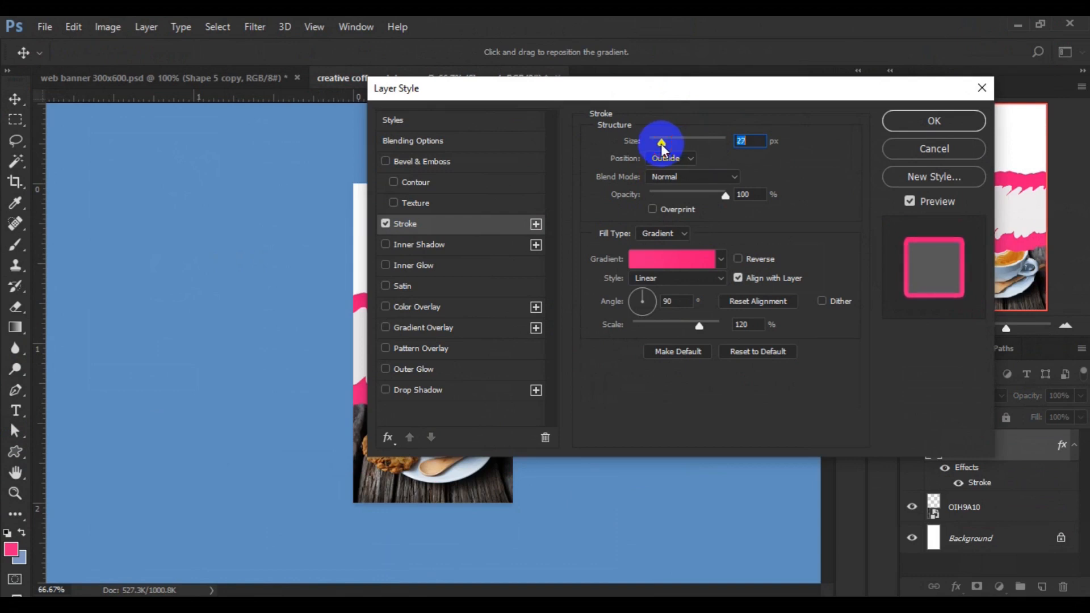
- Change the stroke's fill type from gradient to solid colour and set it to red ee0707
left_click(686, 234)
left_click(660, 247)
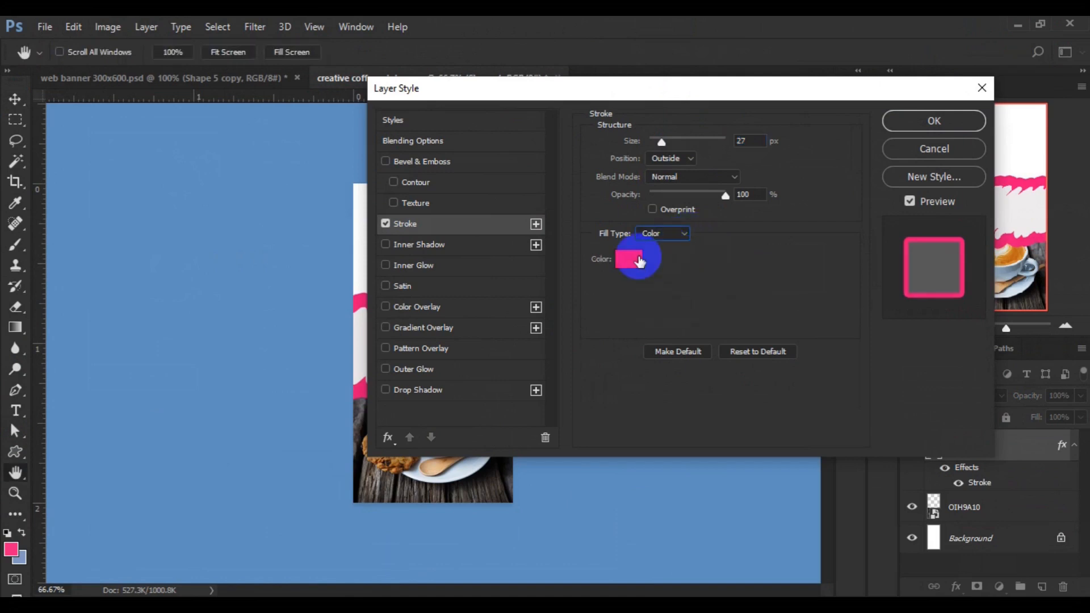
left_click(630, 258)
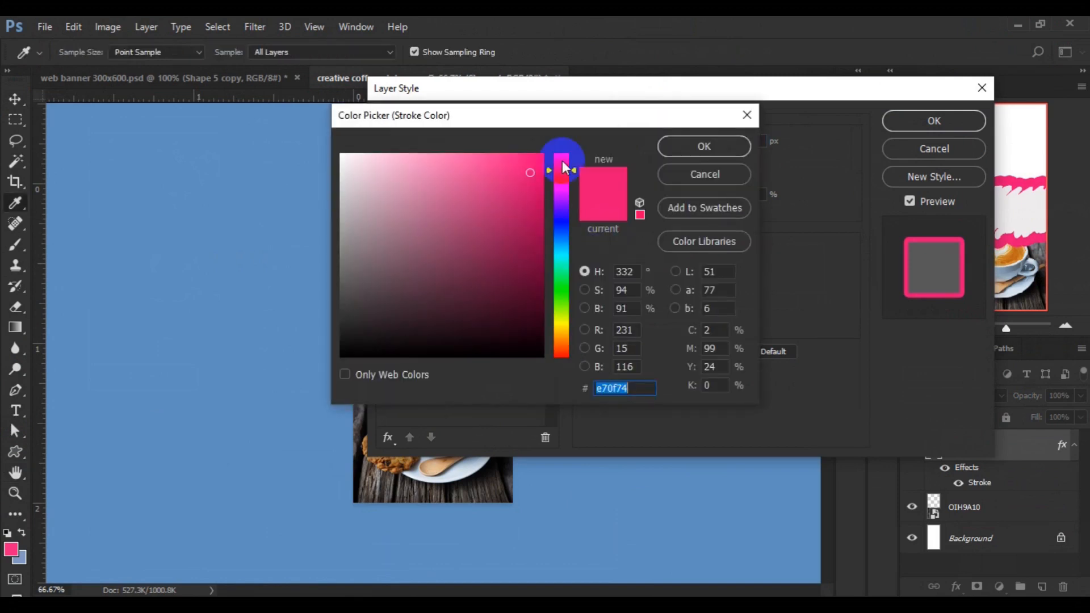
left_click_drag(574, 169, 573, 155)
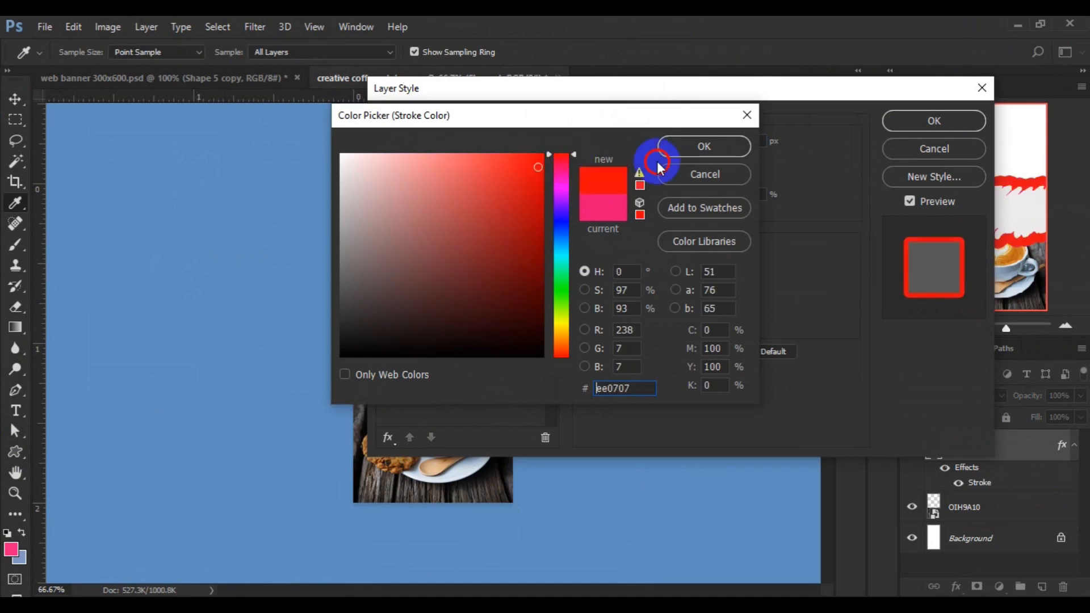
left_click(683, 146)
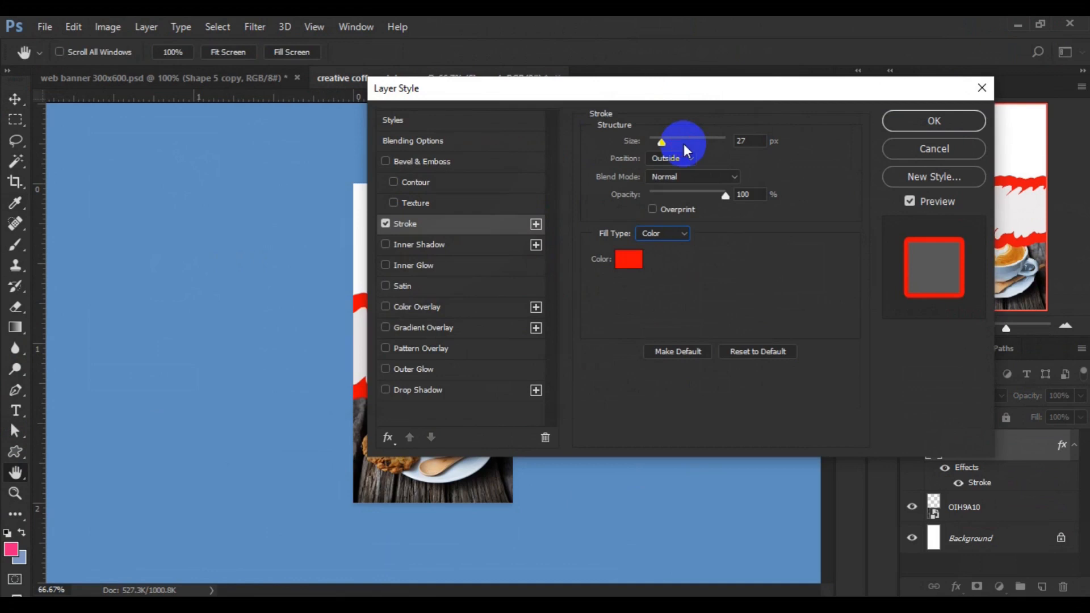
- Reduce the red stroke's size to about 7 px and apply the layer style
left_click_drag(662, 141, 655, 143)
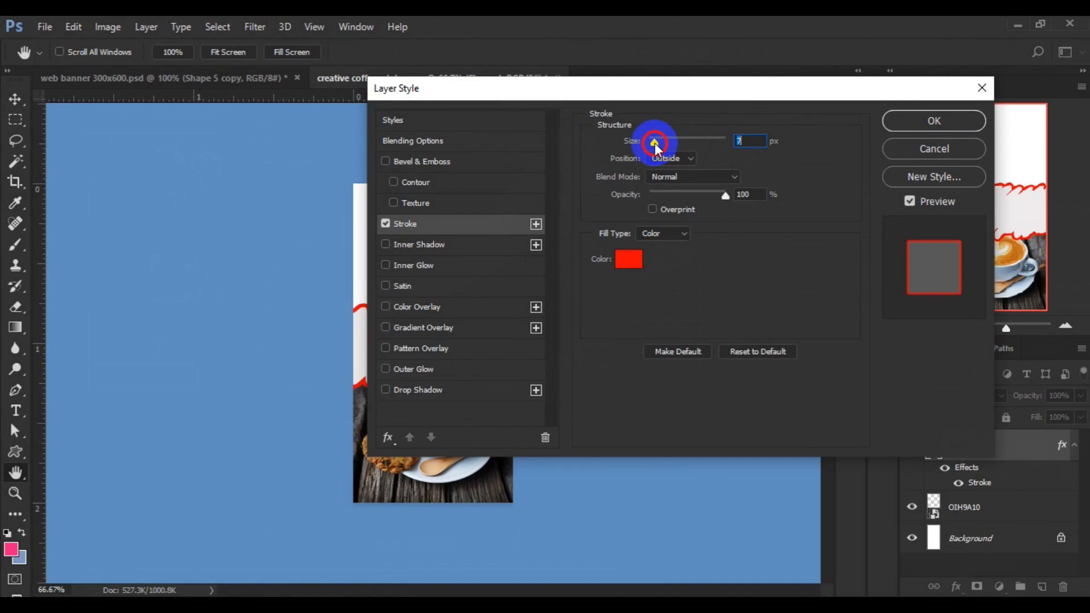
left_click_drag(654, 143, 654, 143)
left_click(931, 126)
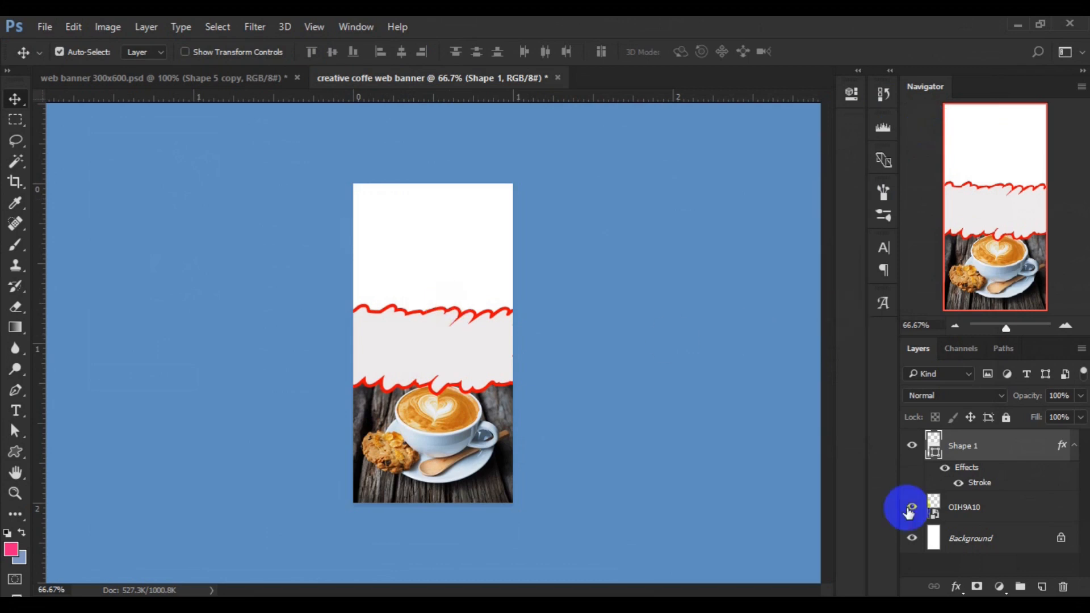
- On a new layer, draw a rectangle about 326 by 323 px covering the upper half of the banner and overlapping the rough-edged shape
left_click(1040, 587)
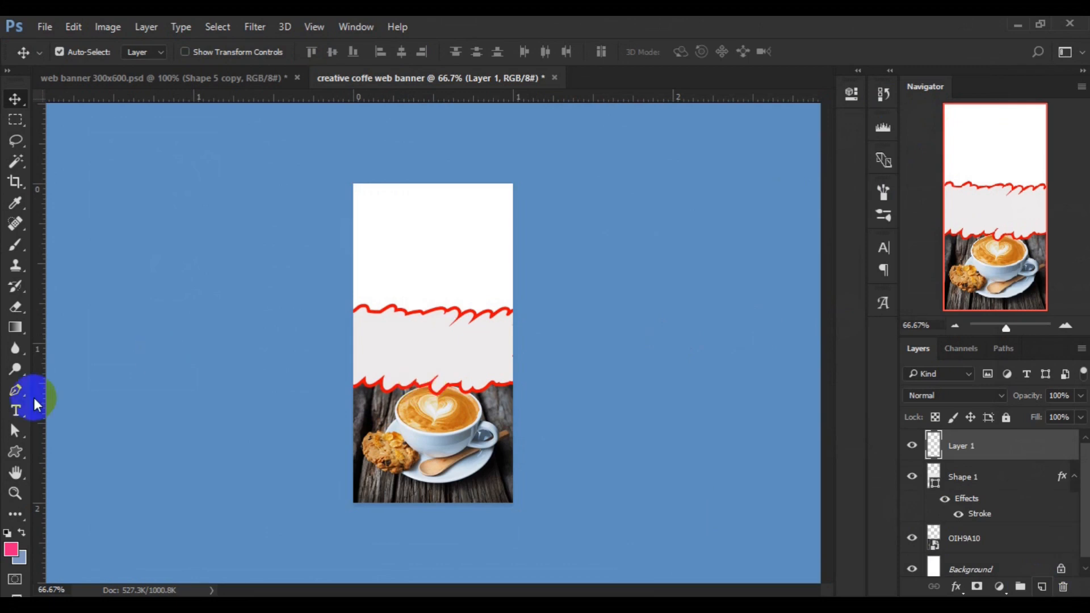
left_click(20, 448)
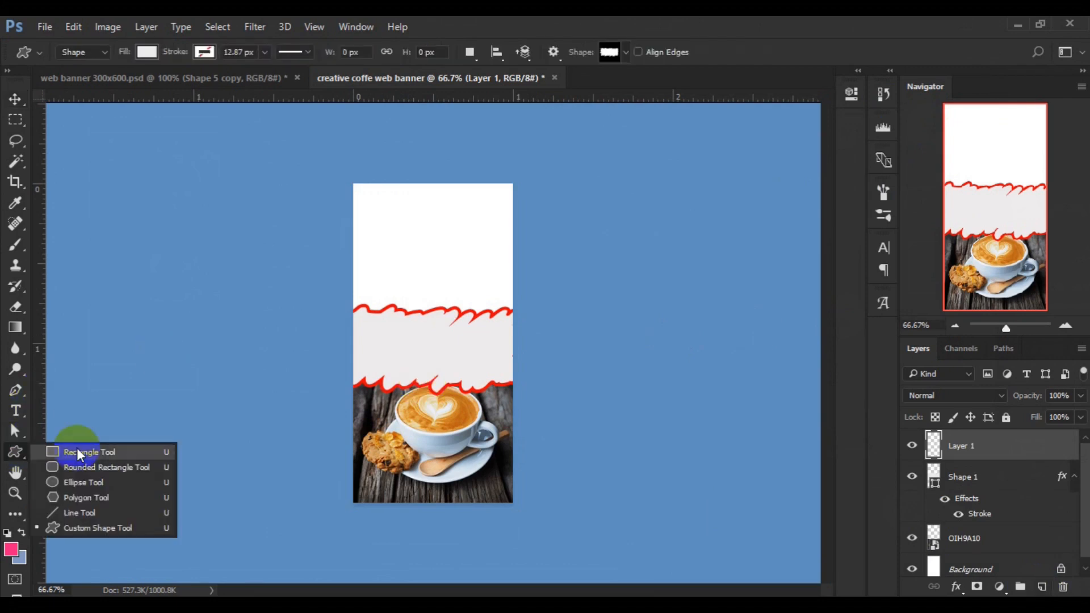
left_click(80, 452)
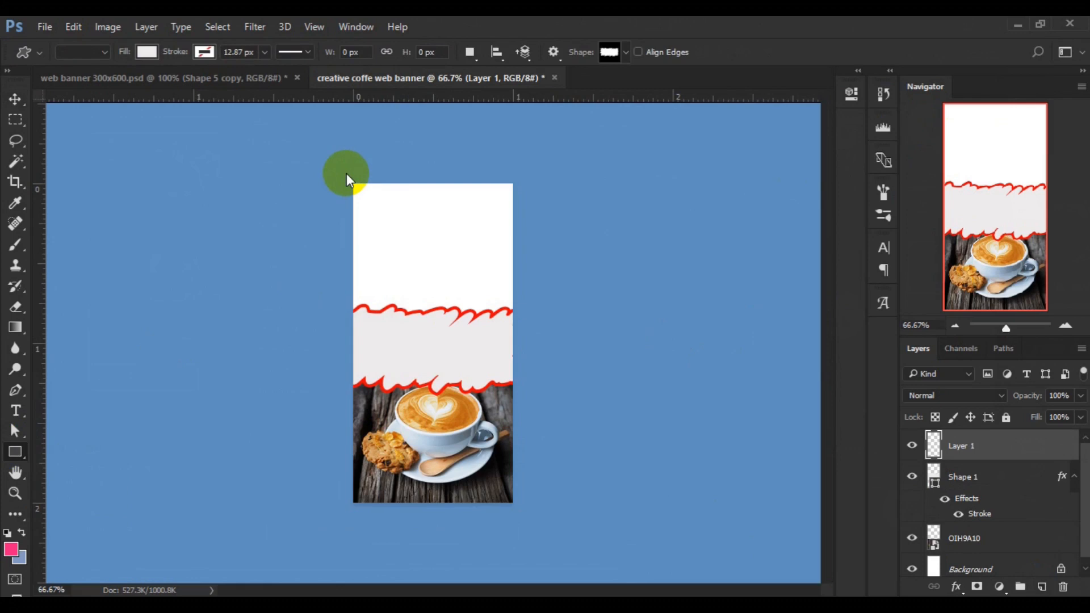
key("shift+u")
left_click_drag(346, 174, 518, 345)
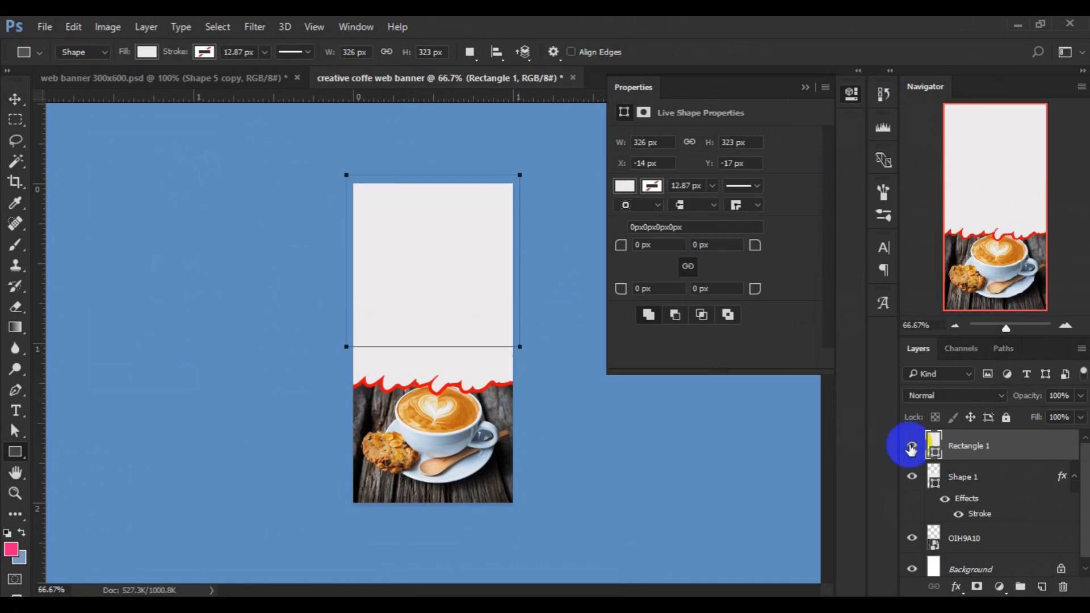
- Set the rectangle's fill colour to dark brown 170b02
left_click(934, 454)
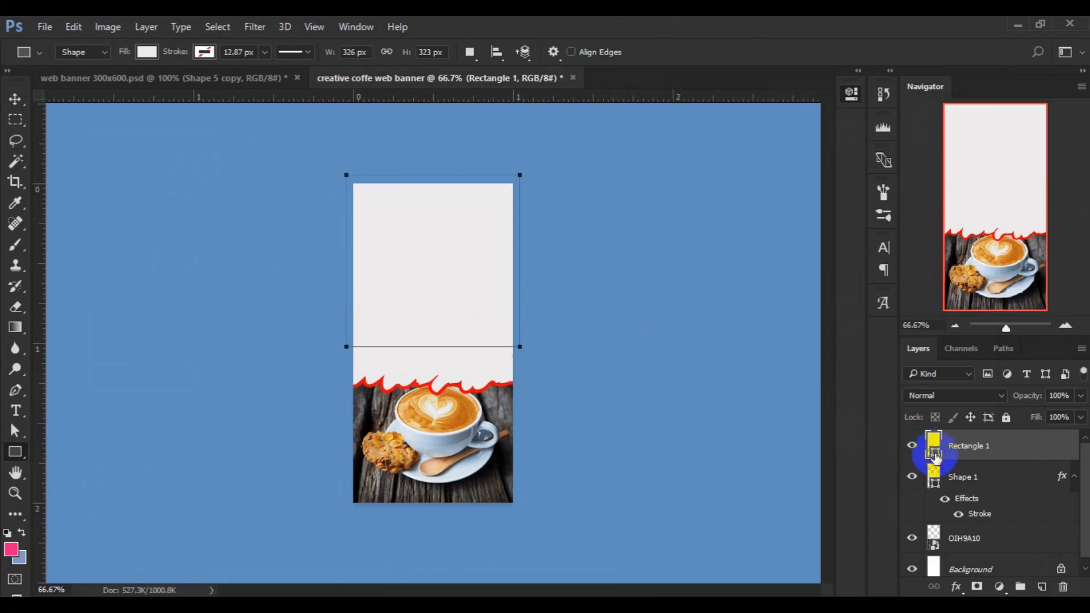
double_click(934, 454)
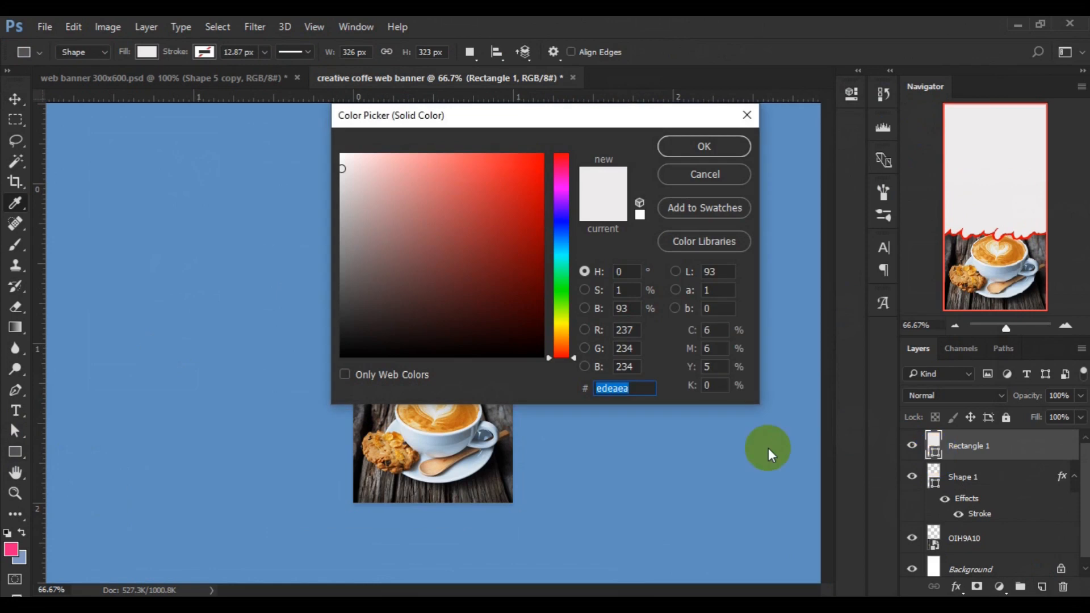
left_click(646, 395)
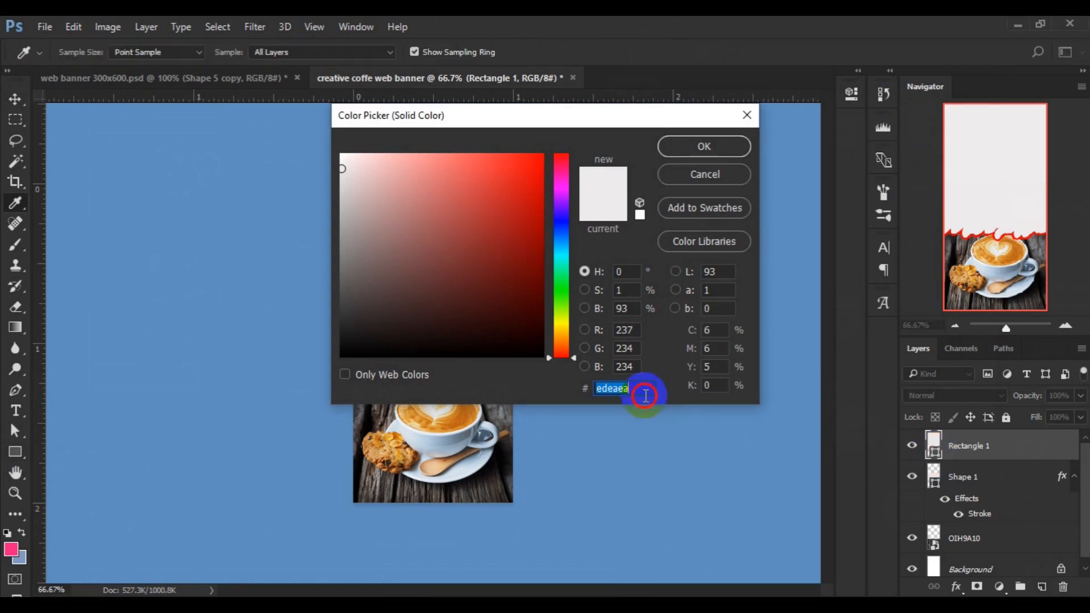
left_click(645, 392)
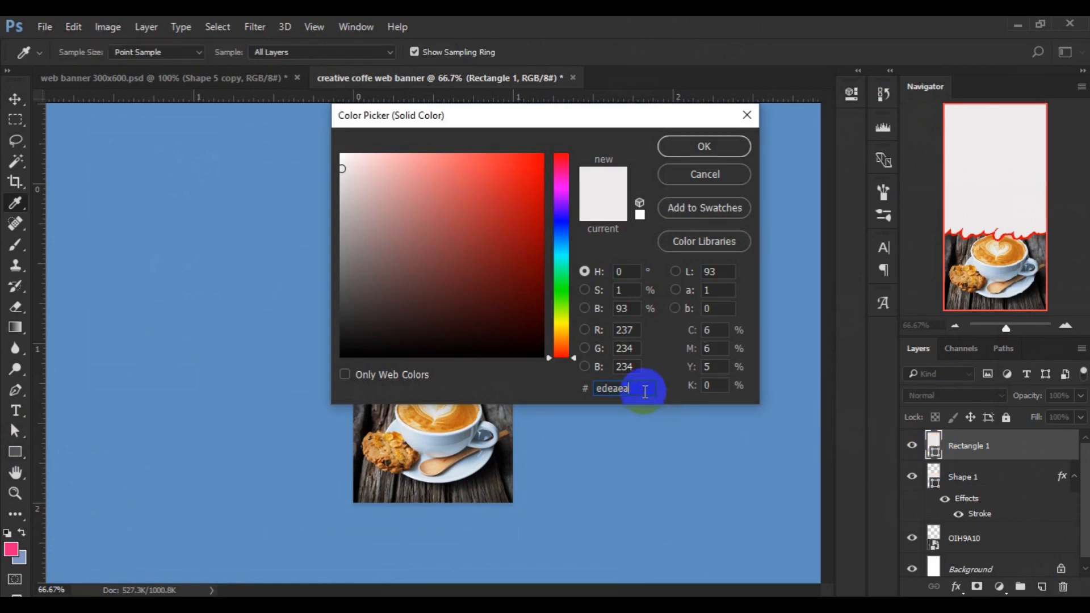
key("BackSpace")
key("BackSpace")
key("BackSpace")
key("BackSpace")
key("BackSpace")
key("BackSpace")
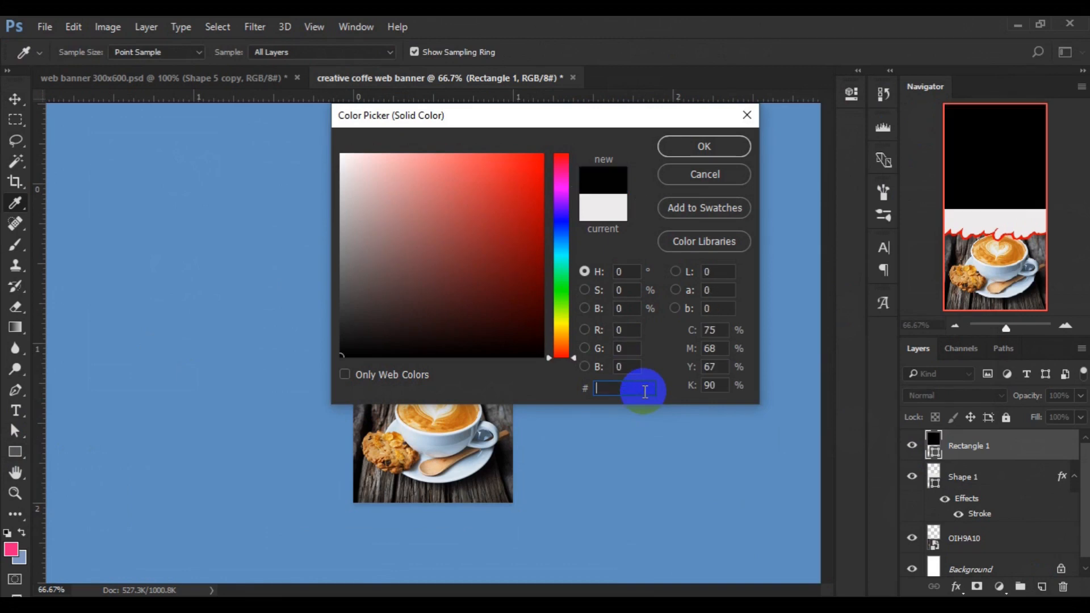
type("17")
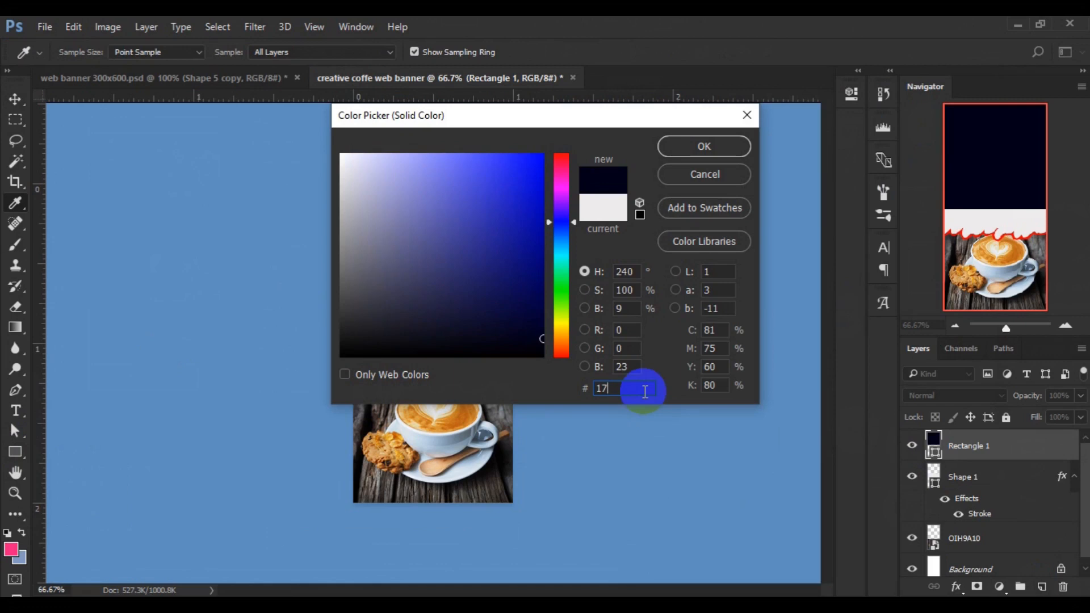
type("0b0")
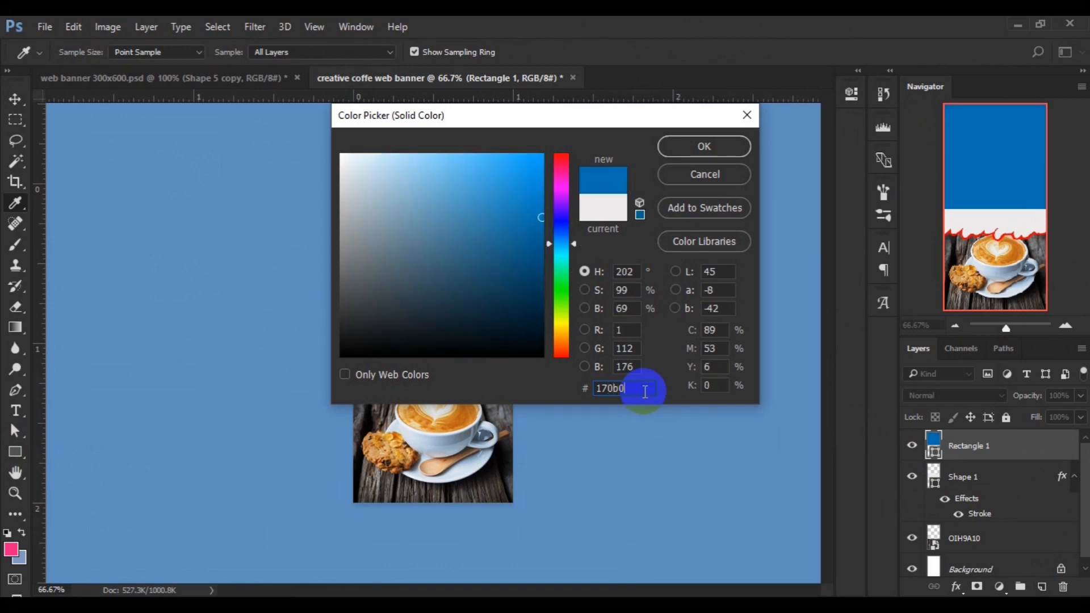
type("2")
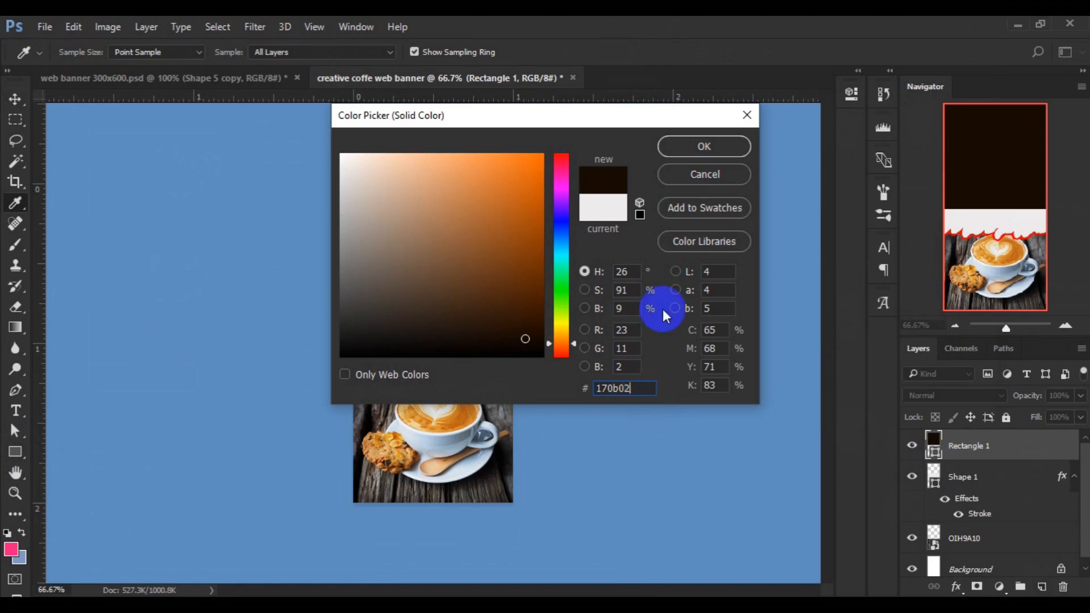
left_click(688, 149)
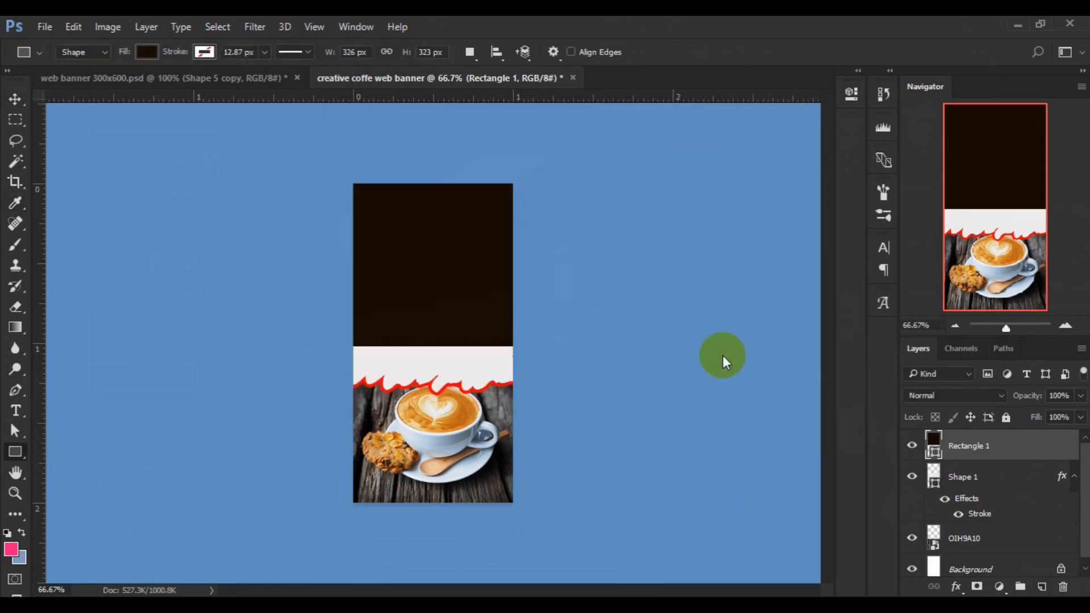
- Recolour the rough-edged shape's fill to the rectangle's dark brown 170b02 by sampling it from the canvas
left_click(967, 480)
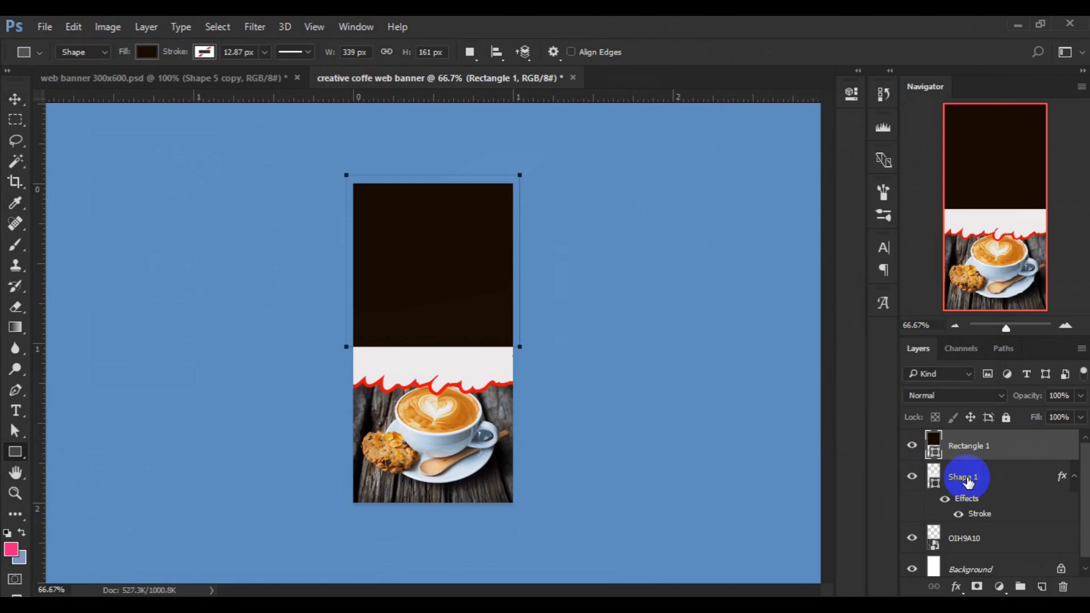
left_click(967, 480)
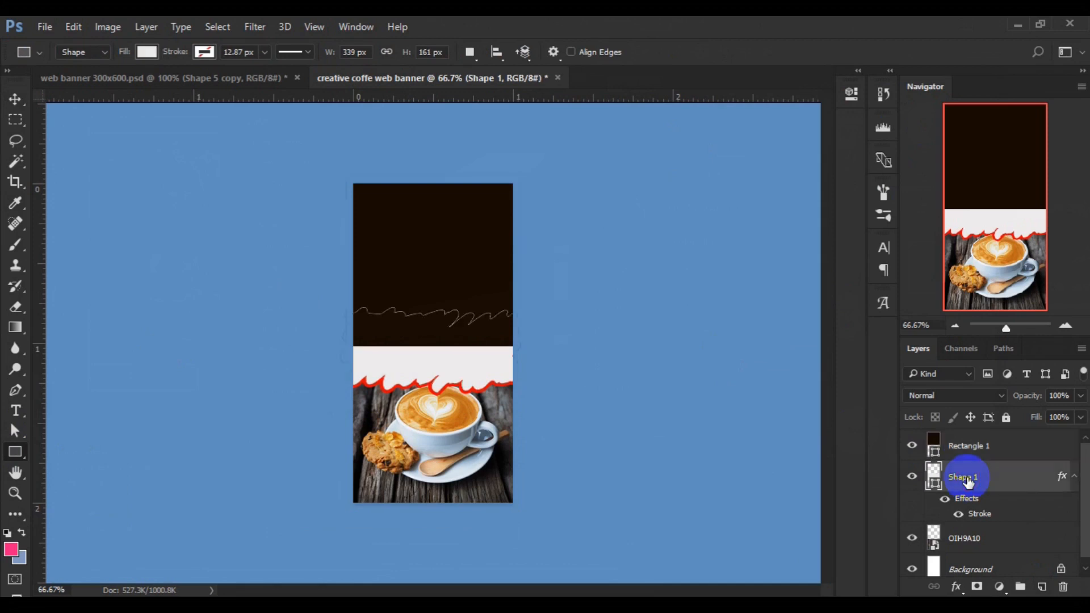
left_click(934, 481)
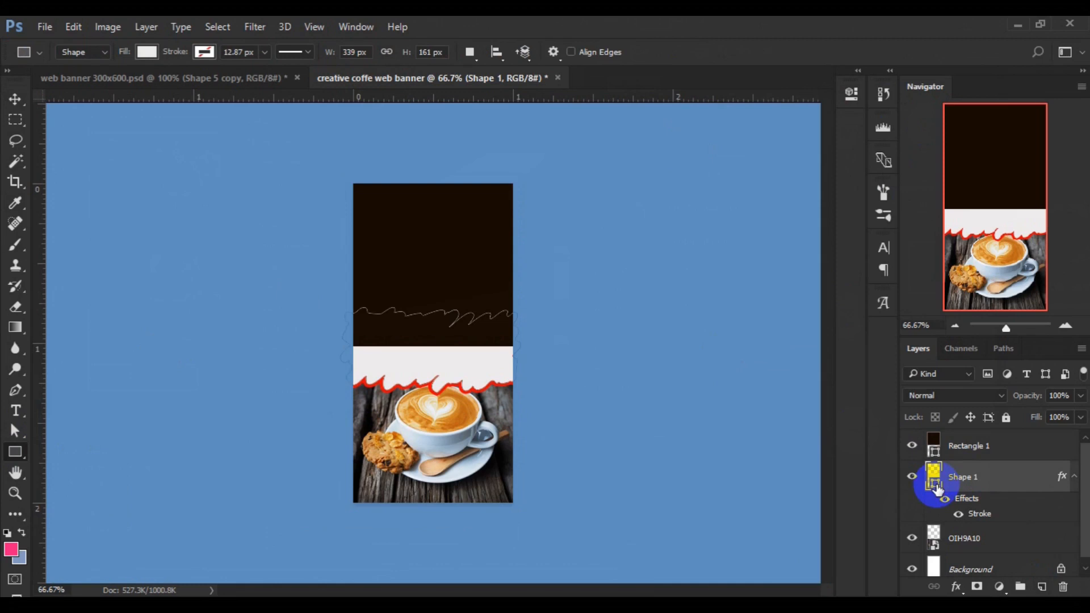
double_click(935, 483)
left_click(565, 106)
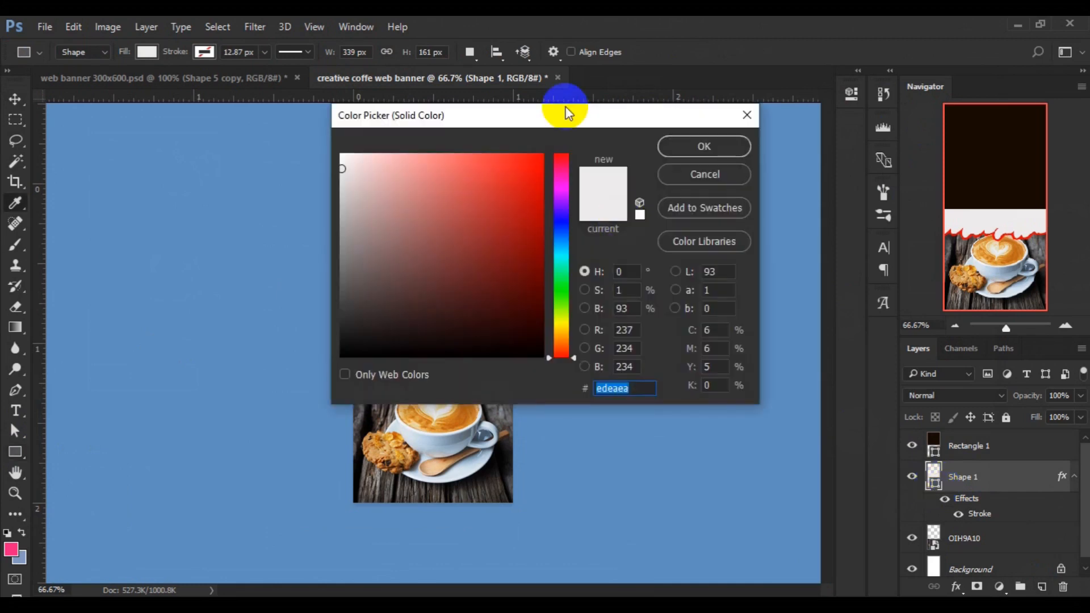
left_click_drag(568, 114, 777, 145)
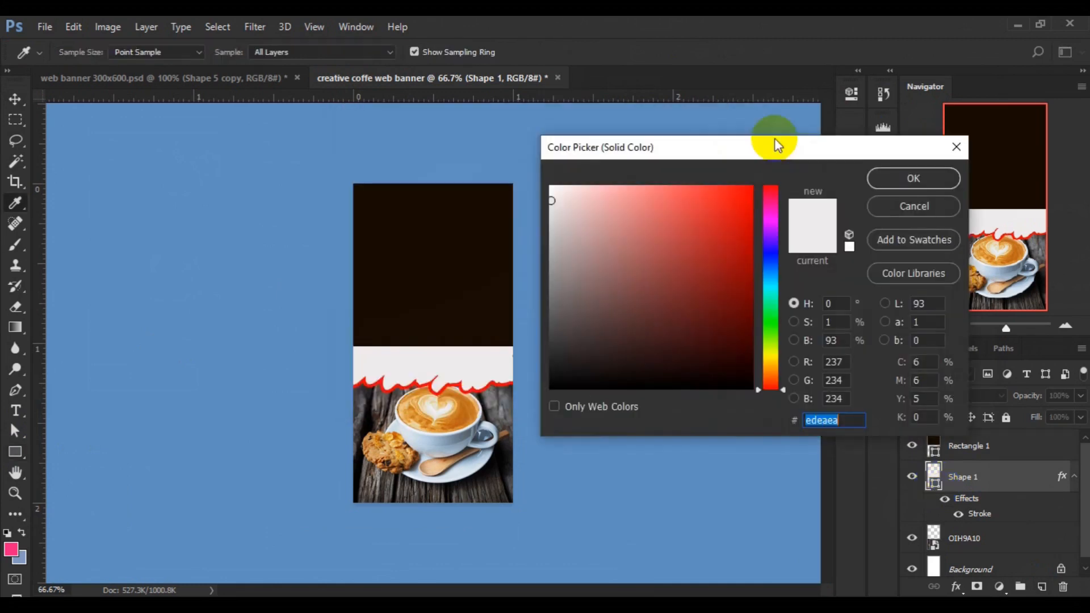
left_click(461, 277)
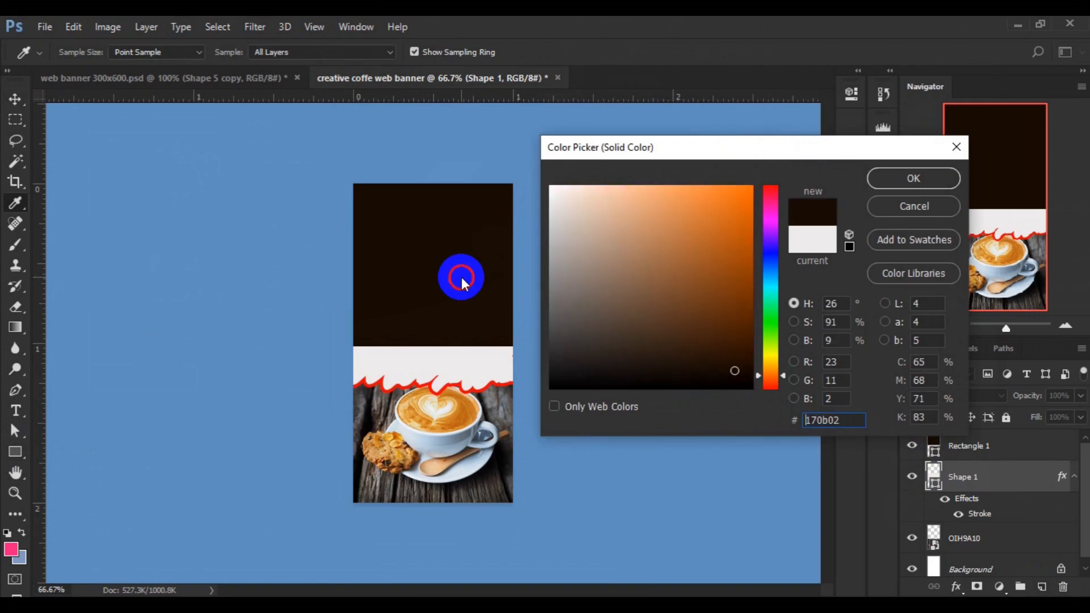
left_click(903, 180)
left_click(903, 180)
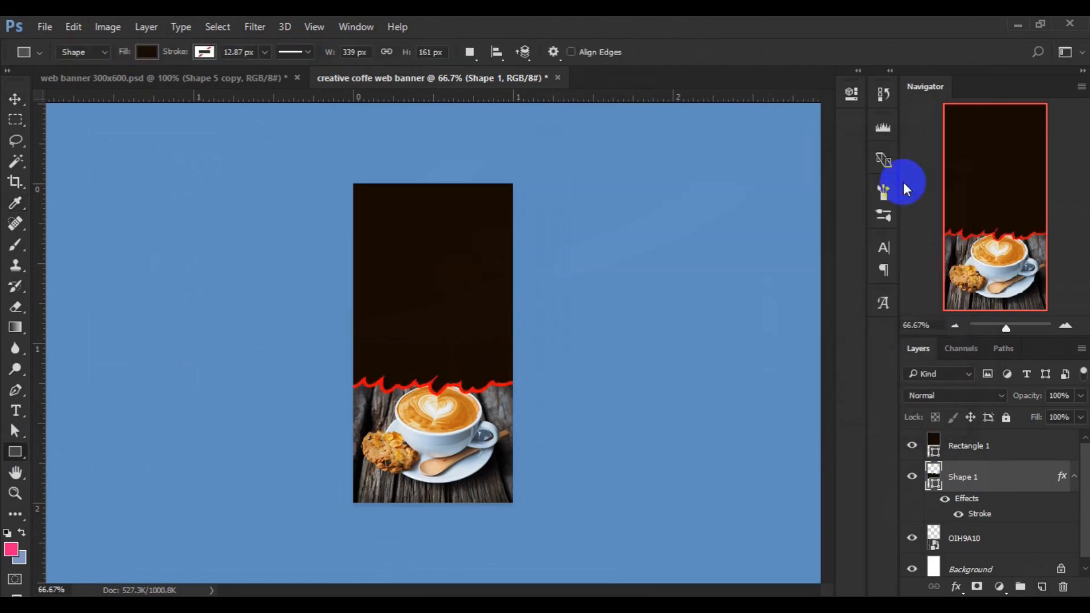
- Add a new layer above the dark brown rectangle and activate the Custom Shape tool with its shape library open
left_click(992, 446)
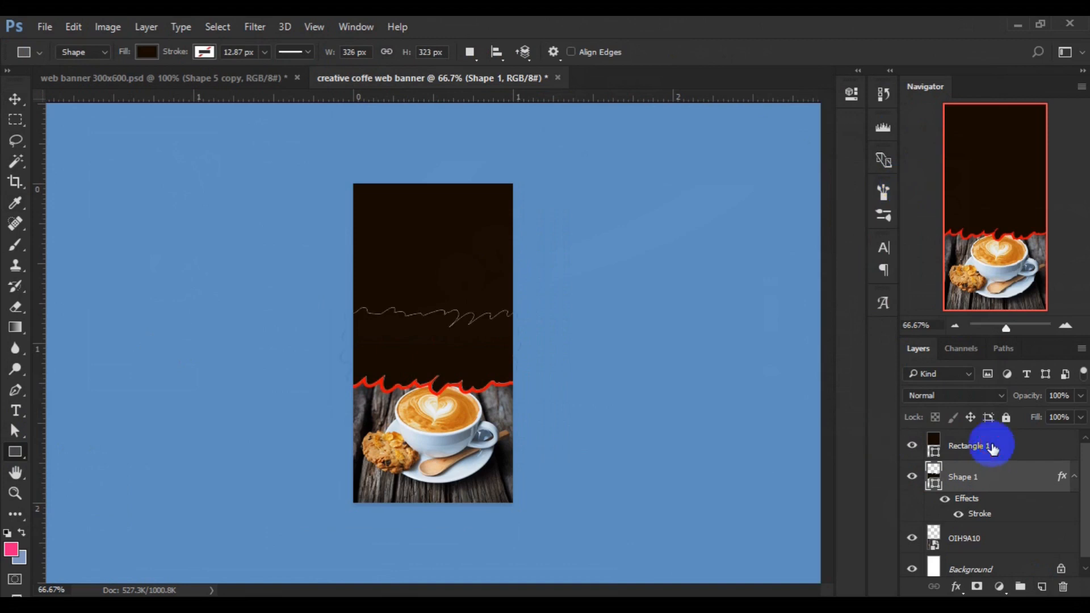
left_click_drag(992, 447, 1040, 591)
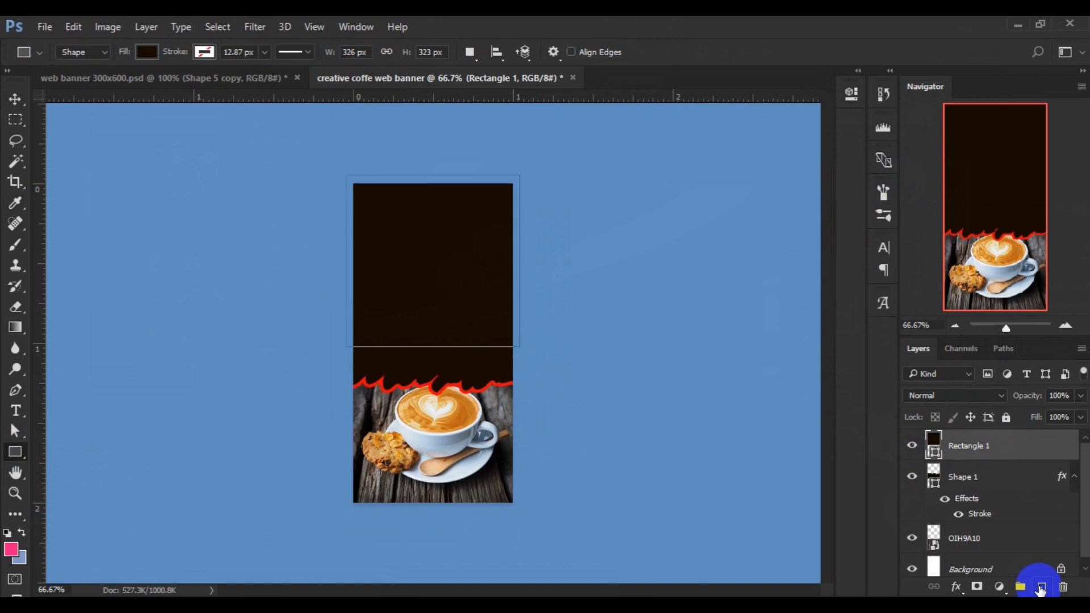
left_click(1041, 589)
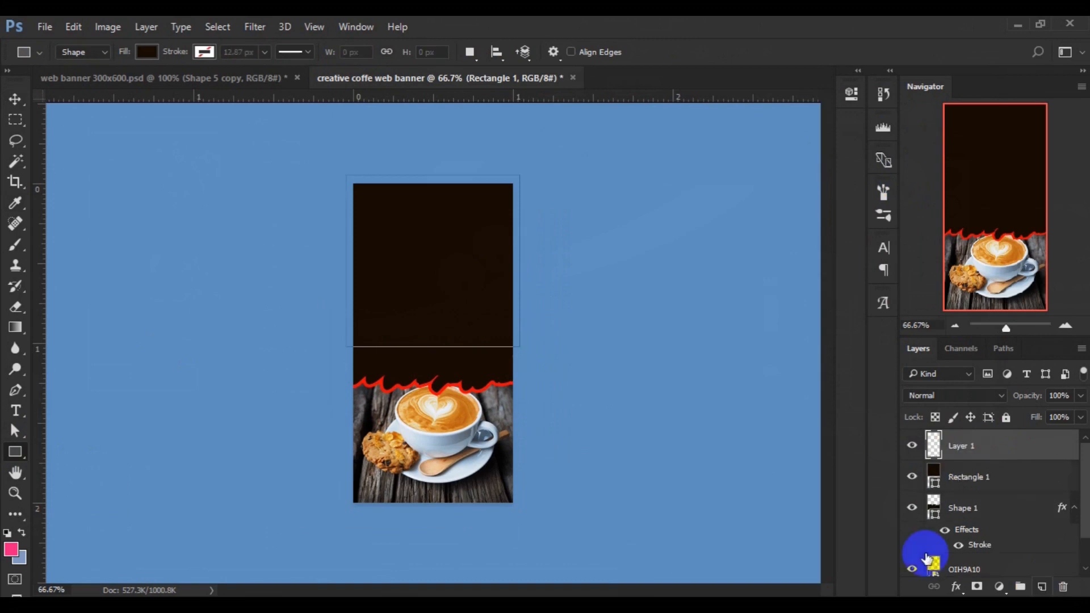
left_click(21, 455)
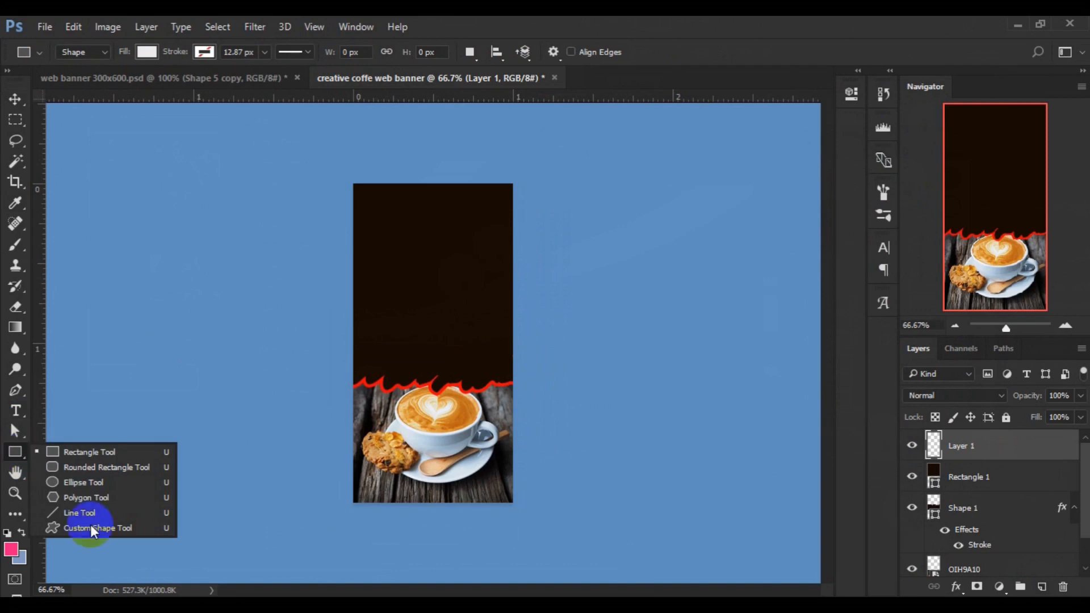
left_click(90, 527)
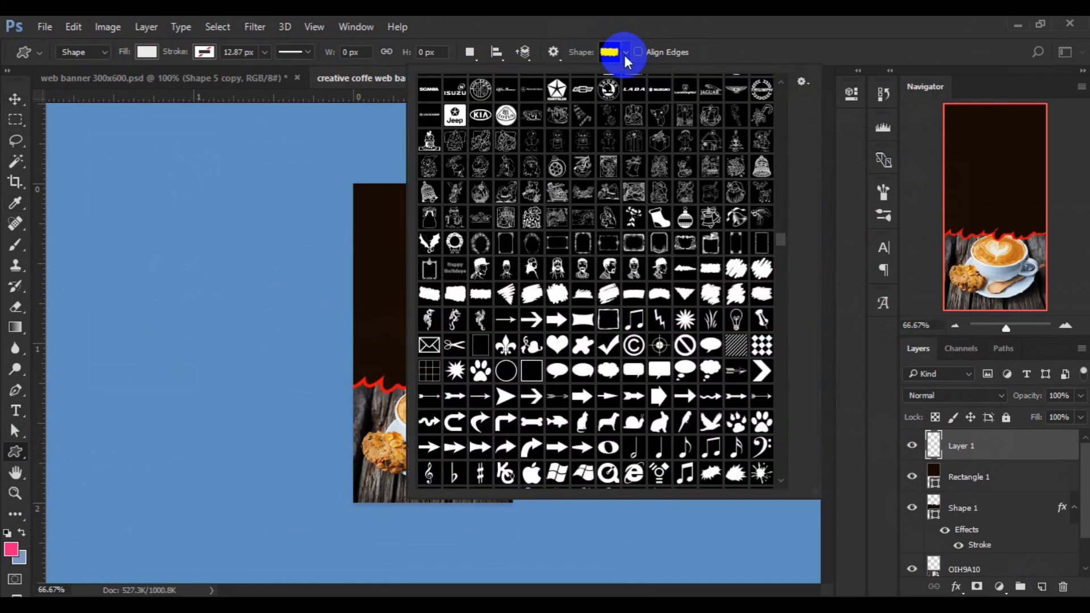
- Browse the custom shape library for a rough brush-stroke shape suited to the banner's dark upper area
left_click(735, 268)
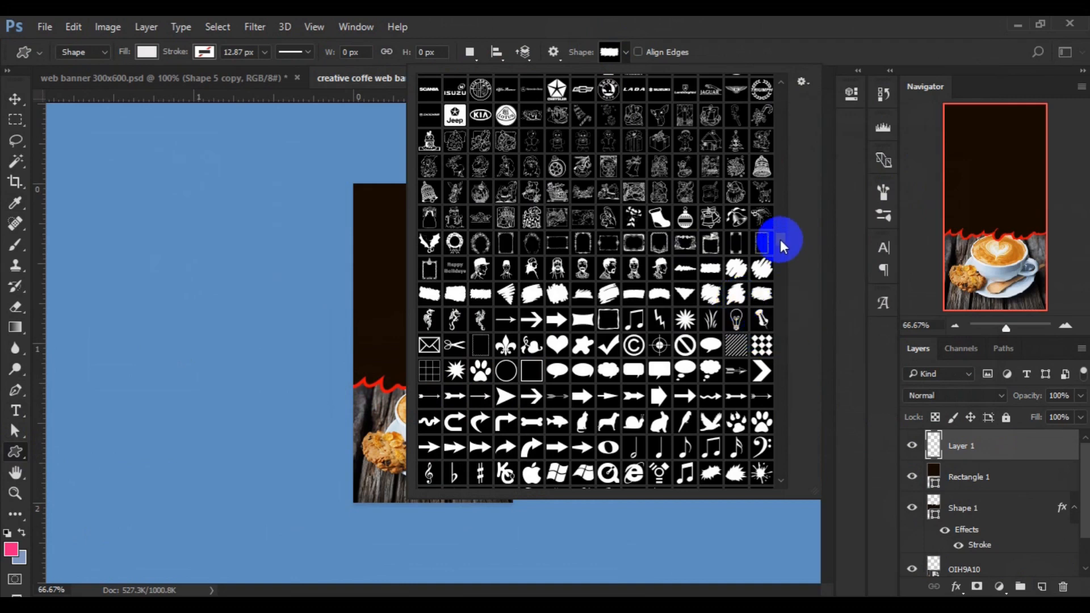
scroll(780, 244, "down", 1)
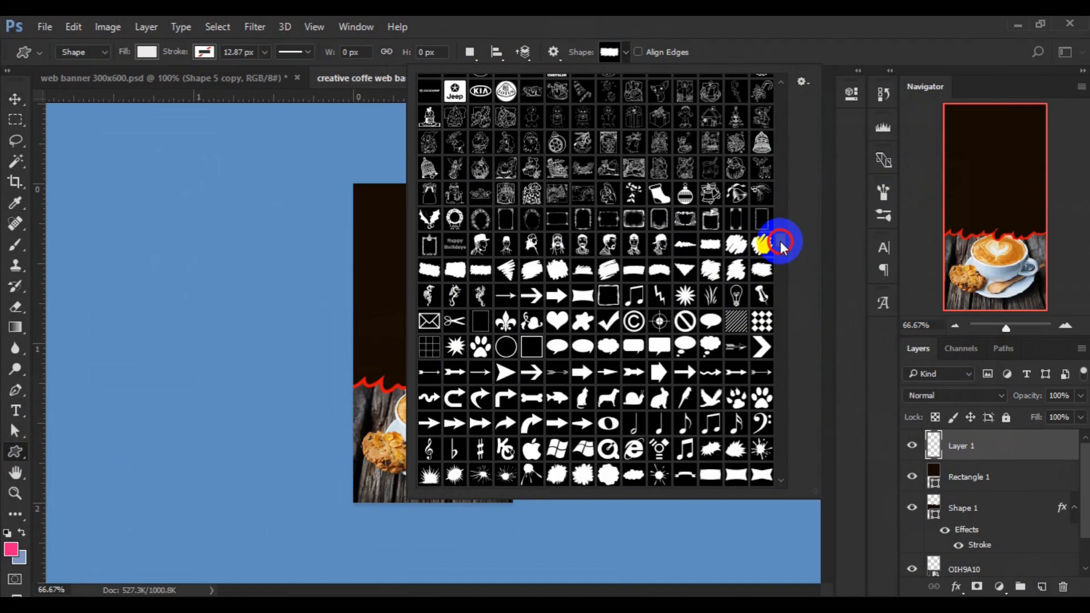
scroll(780, 244, "down", 14)
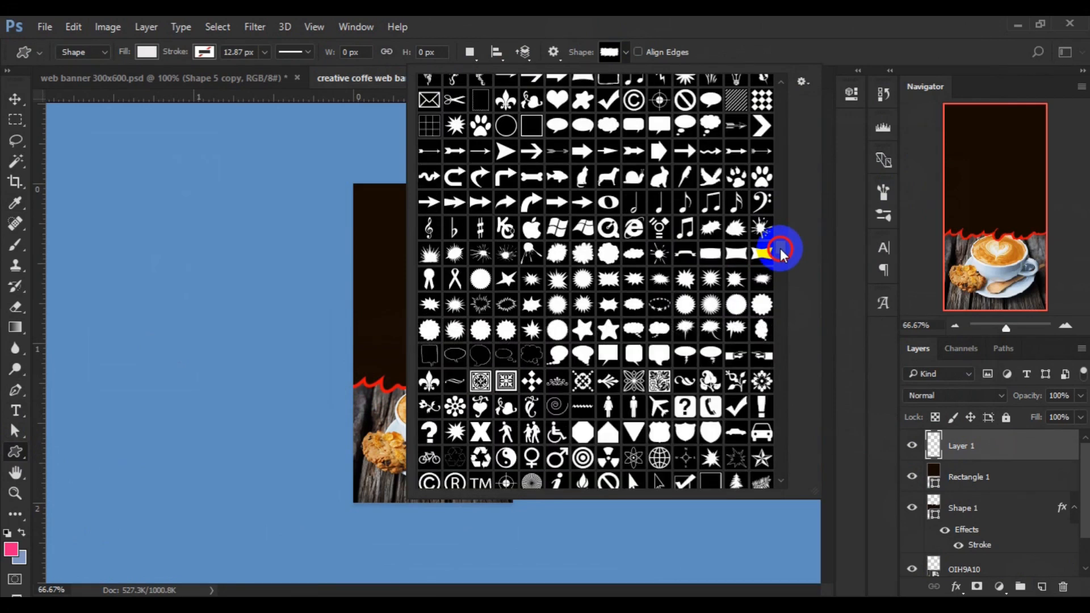
scroll(782, 256, "down", 10)
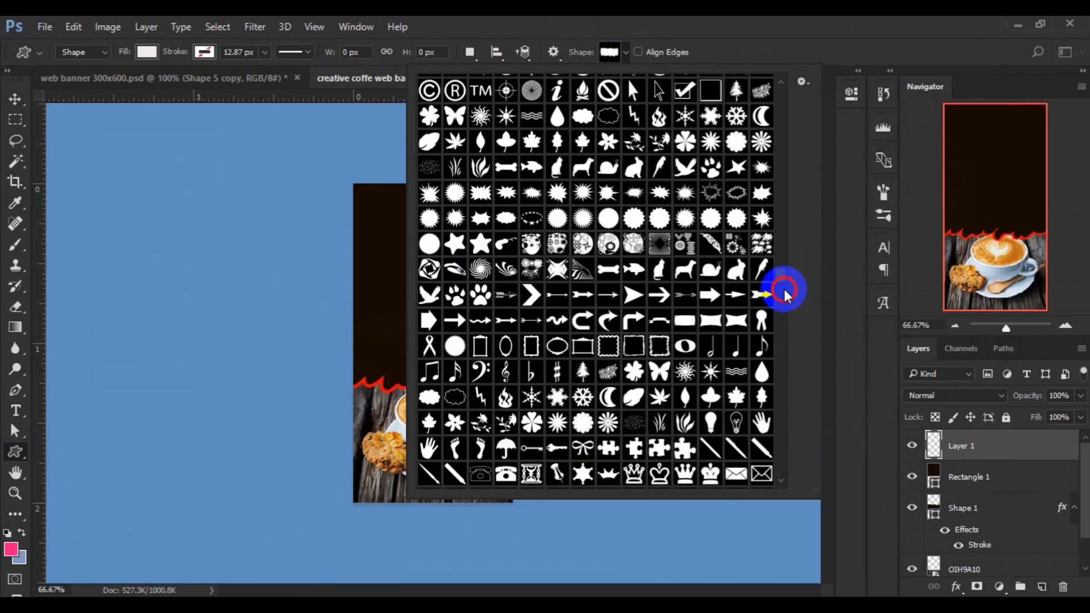
scroll(784, 295, "down", 10)
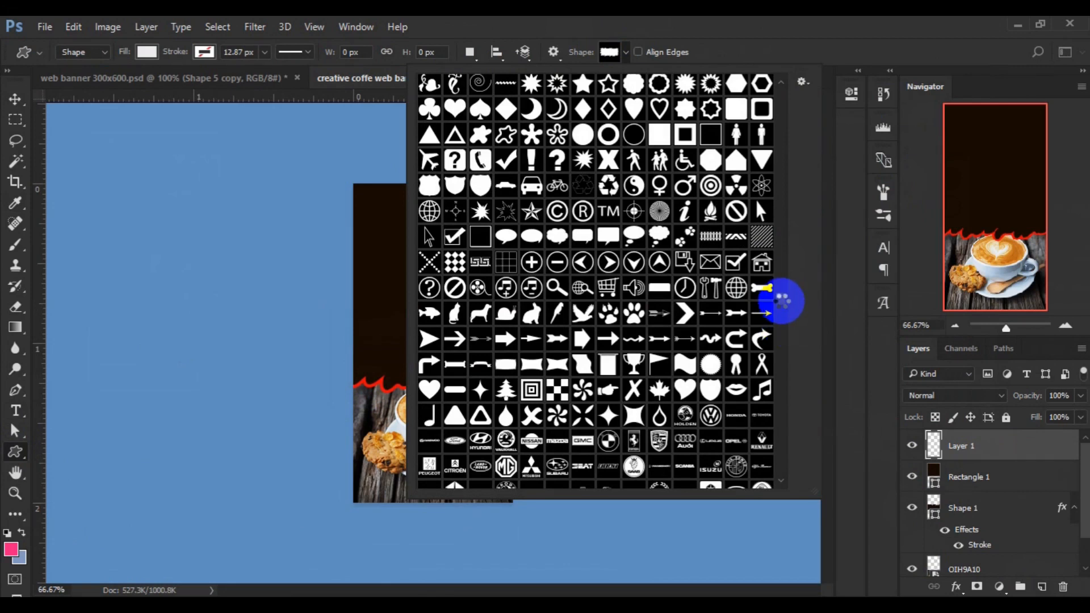
scroll(786, 291, "down", 10)
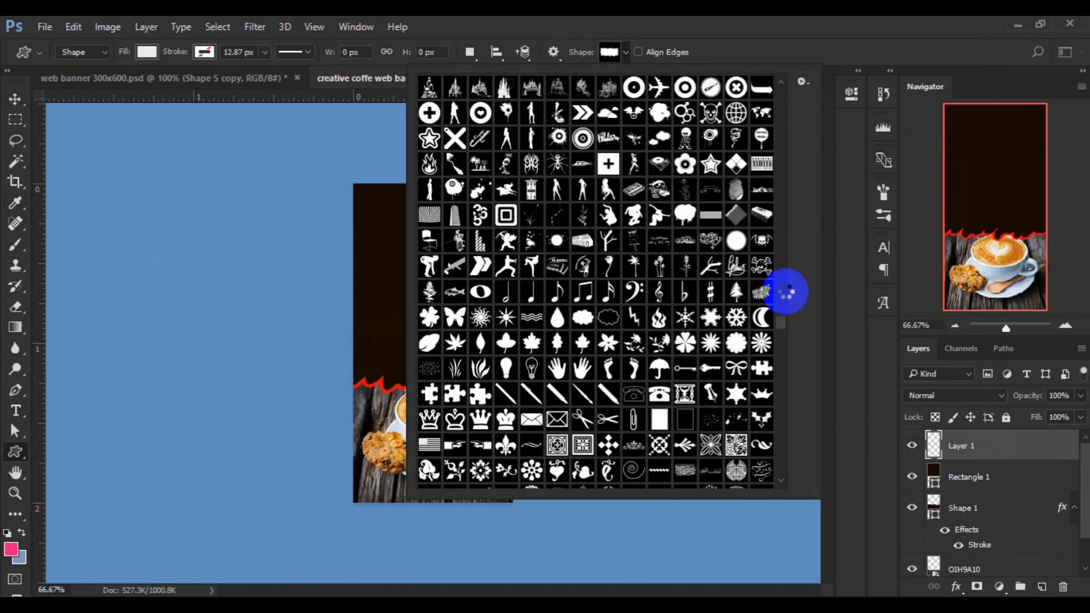
scroll(782, 330, "up", 10)
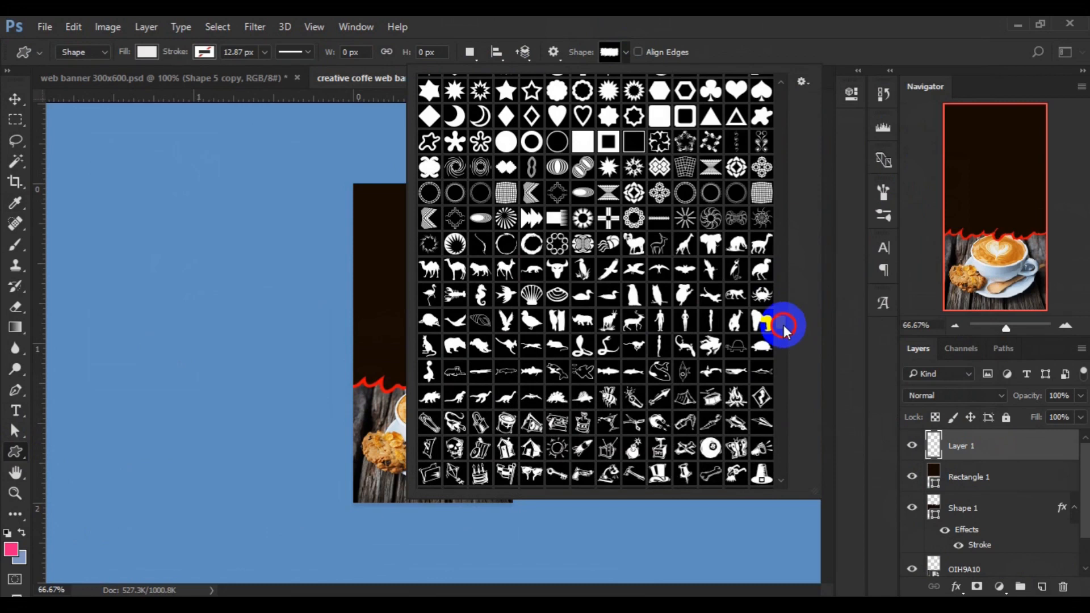
scroll(783, 330, "down", 2)
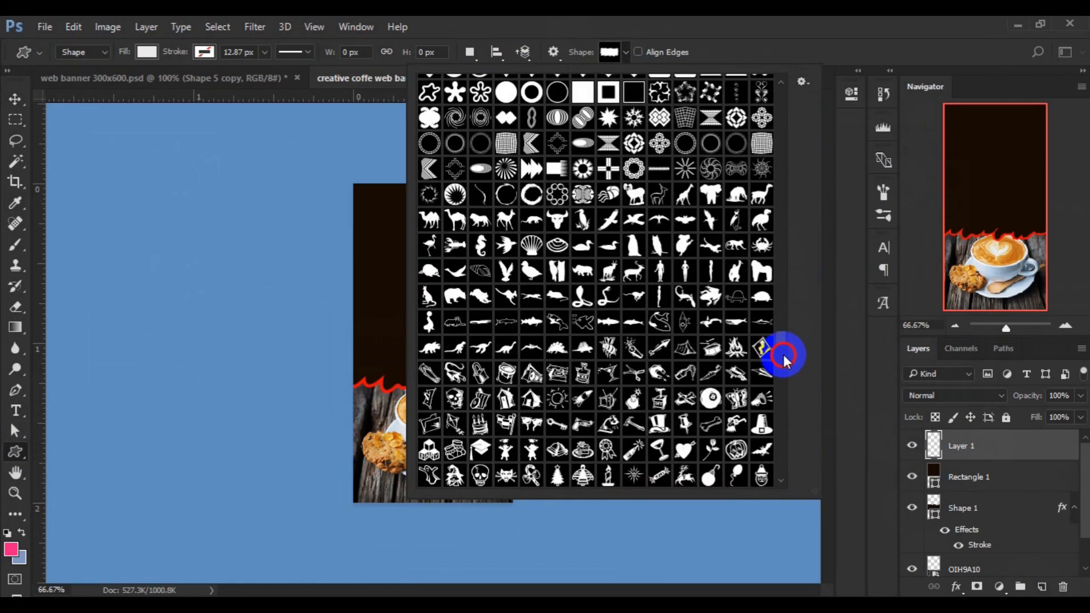
scroll(786, 398, "down", 5)
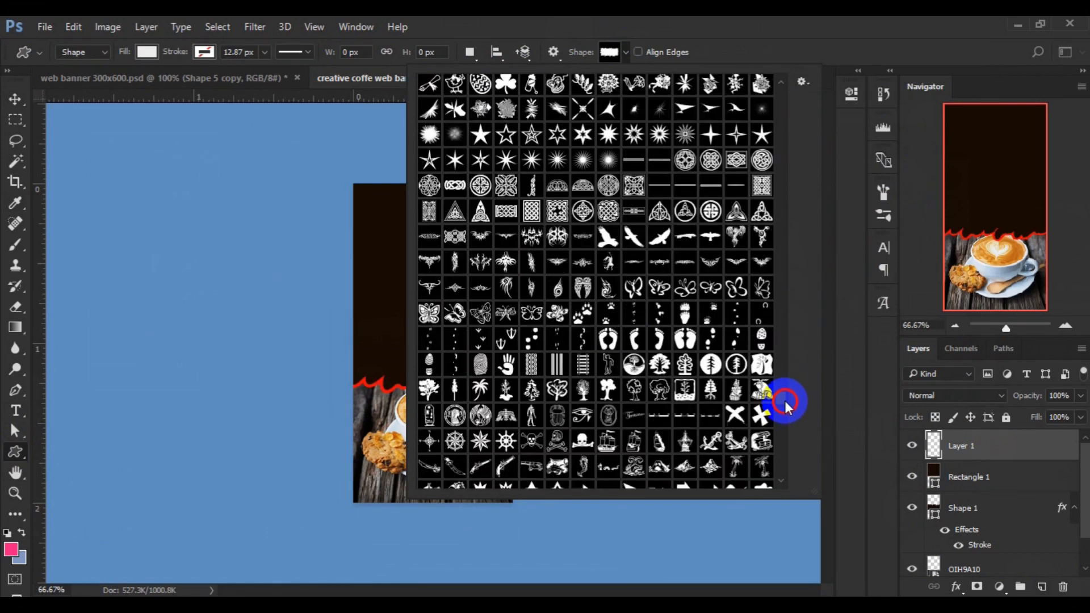
scroll(786, 404, "down", 10)
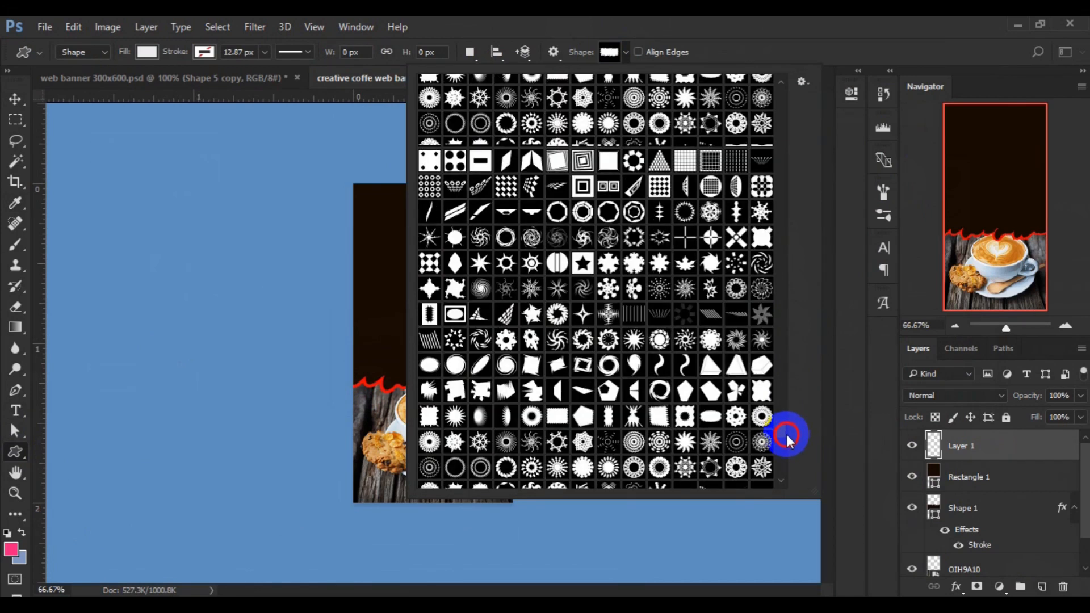
scroll(786, 443, "down", 5)
scroll(786, 449, "down", 4)
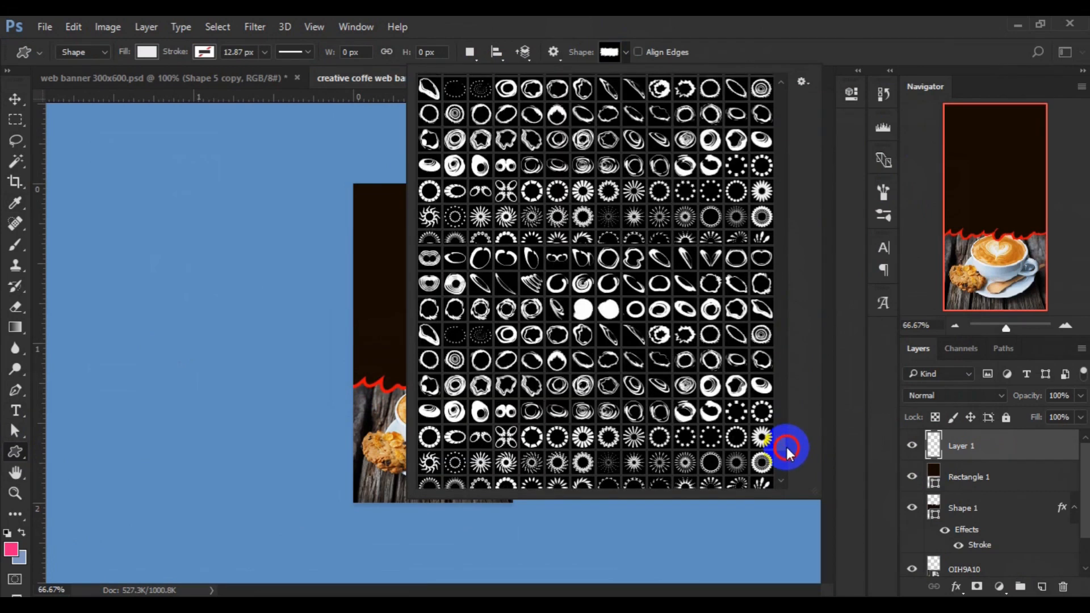
scroll(786, 454, "down", 5)
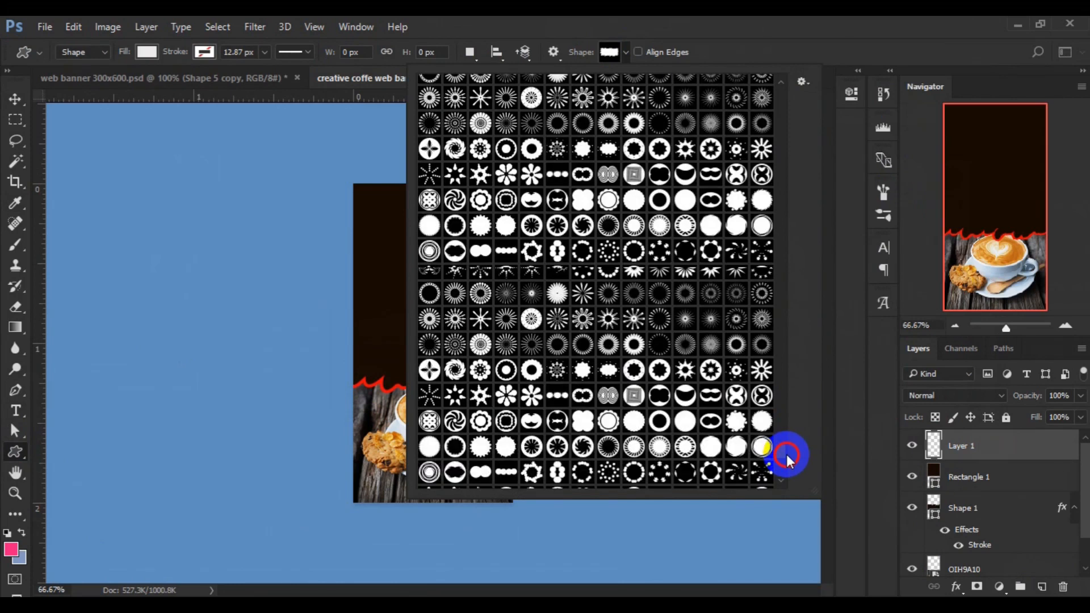
scroll(786, 454, "down", 5)
left_click_drag(786, 470, 779, 248)
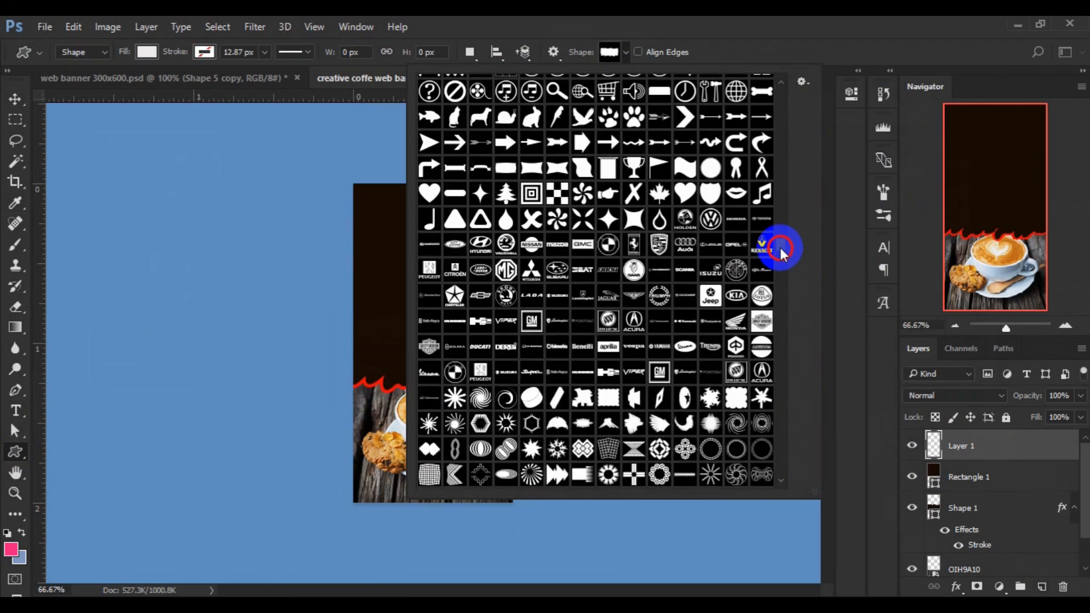
left_click_drag(781, 229, 781, 219)
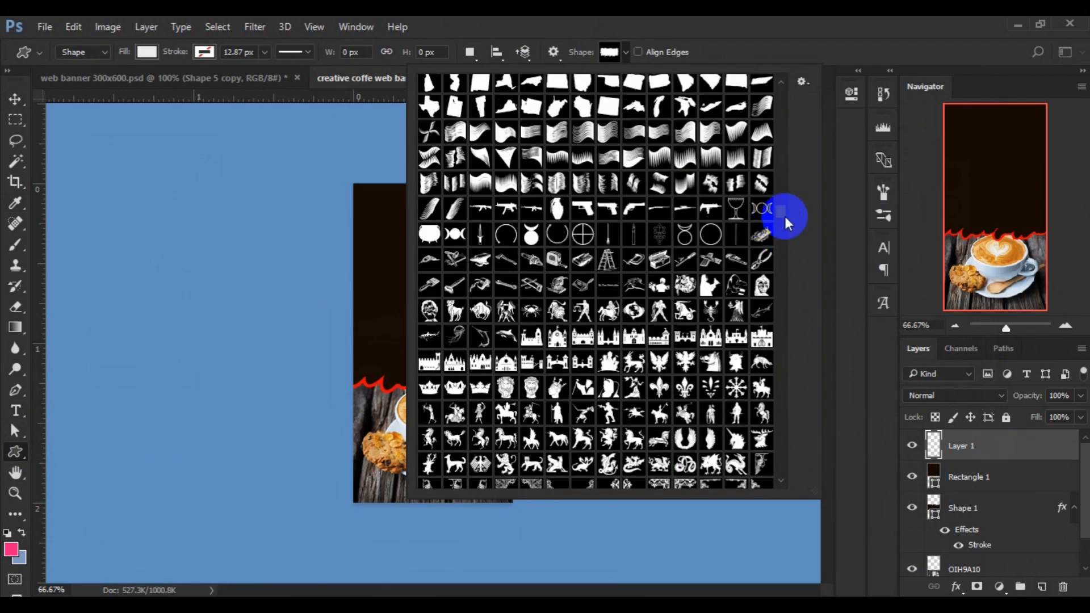
left_click_drag(784, 212, 785, 261)
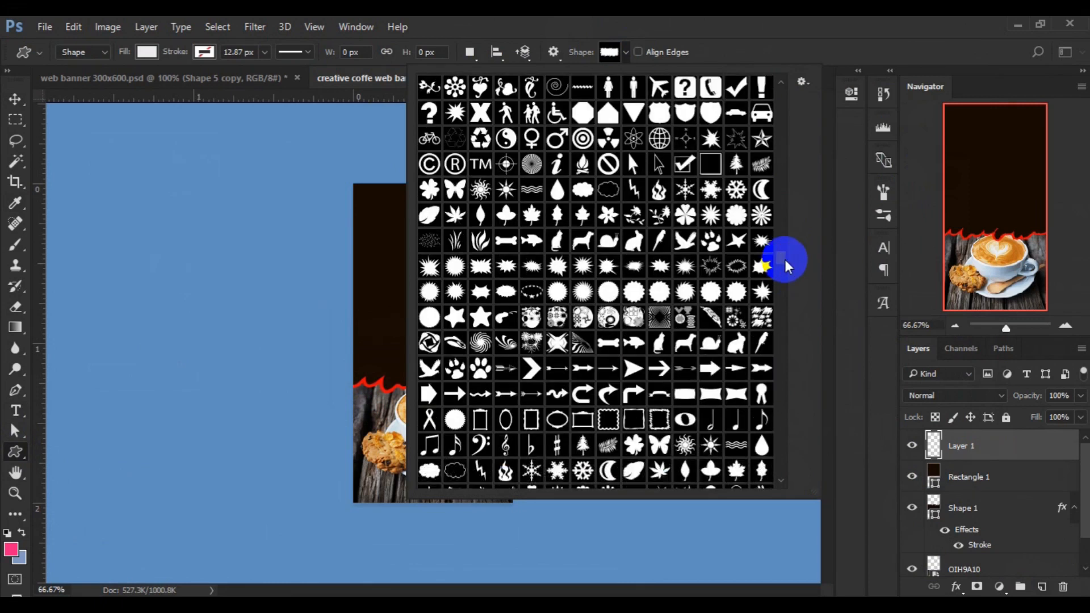
left_click_drag(784, 257, 789, 309)
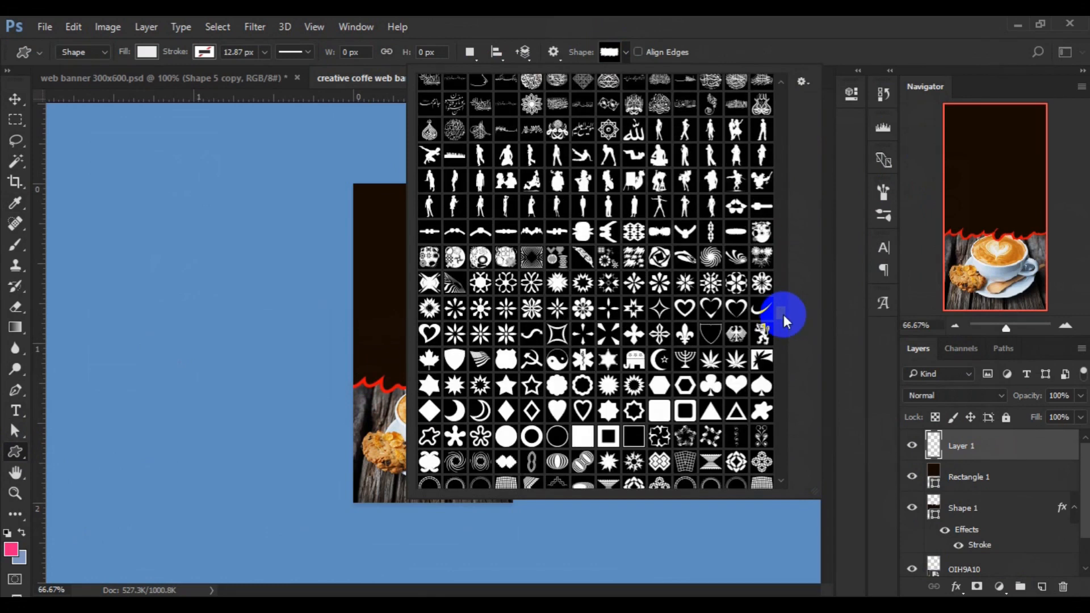
left_click_drag(783, 316, 784, 347)
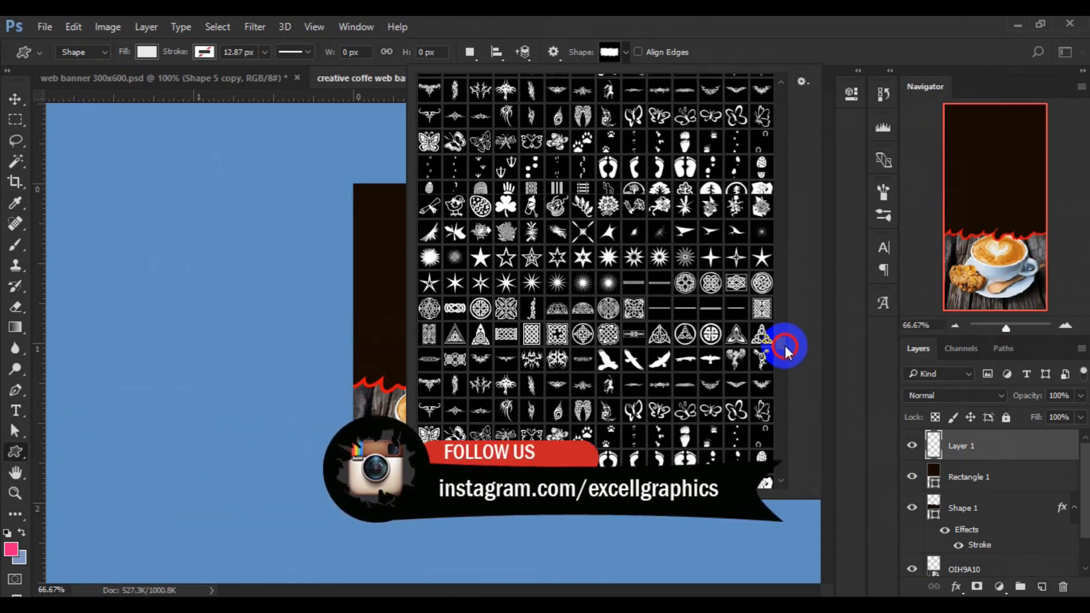
left_click_drag(785, 348, 786, 362)
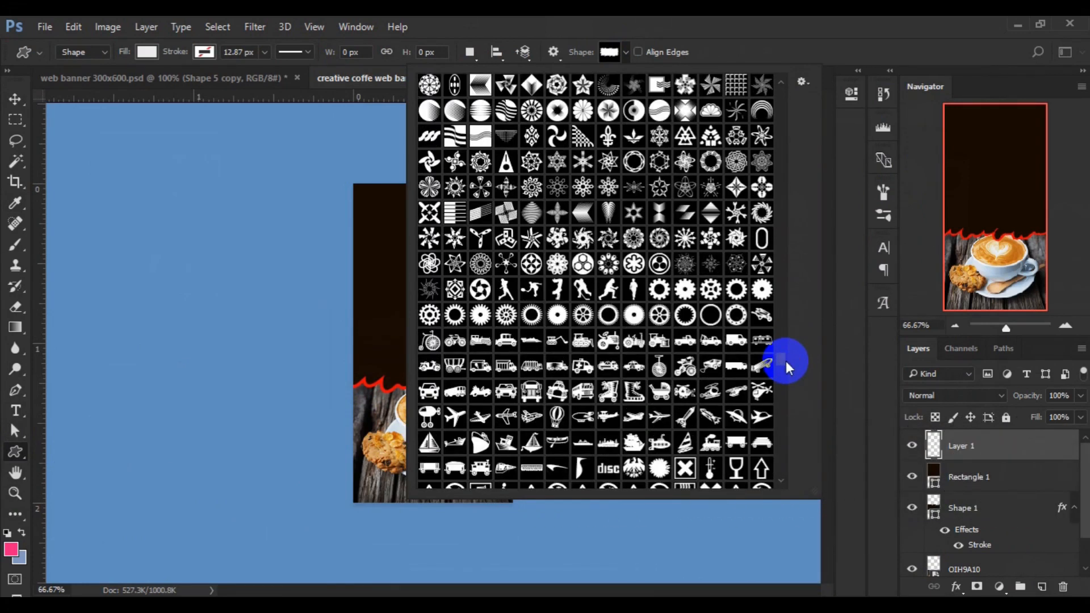
left_click_drag(786, 362, 786, 242)
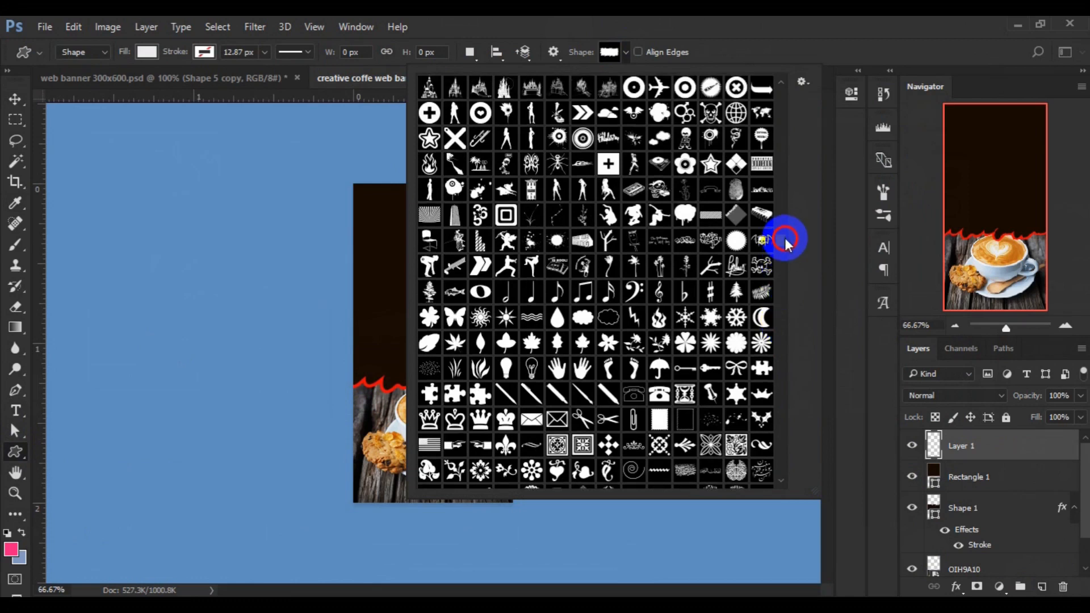
left_click_drag(786, 239, 785, 227)
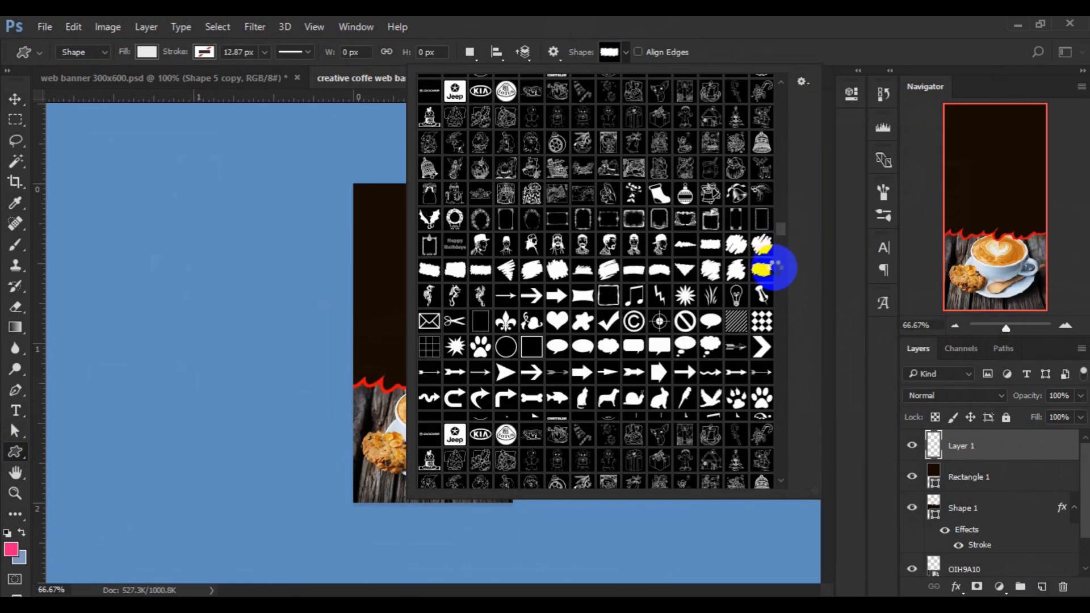
scroll(776, 271, "up", 5)
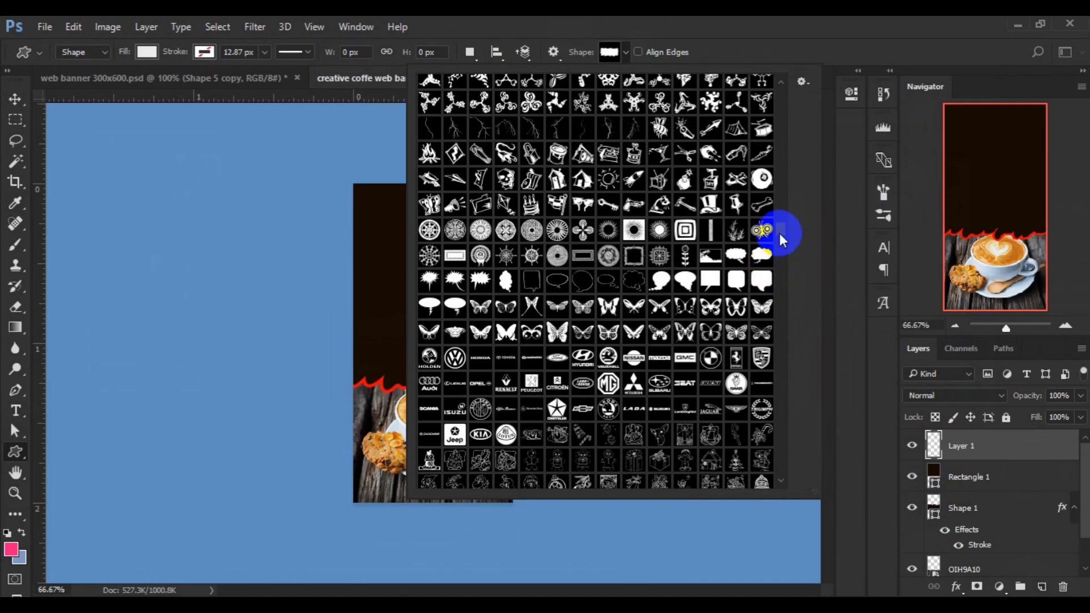
scroll(779, 233, "down", 1)
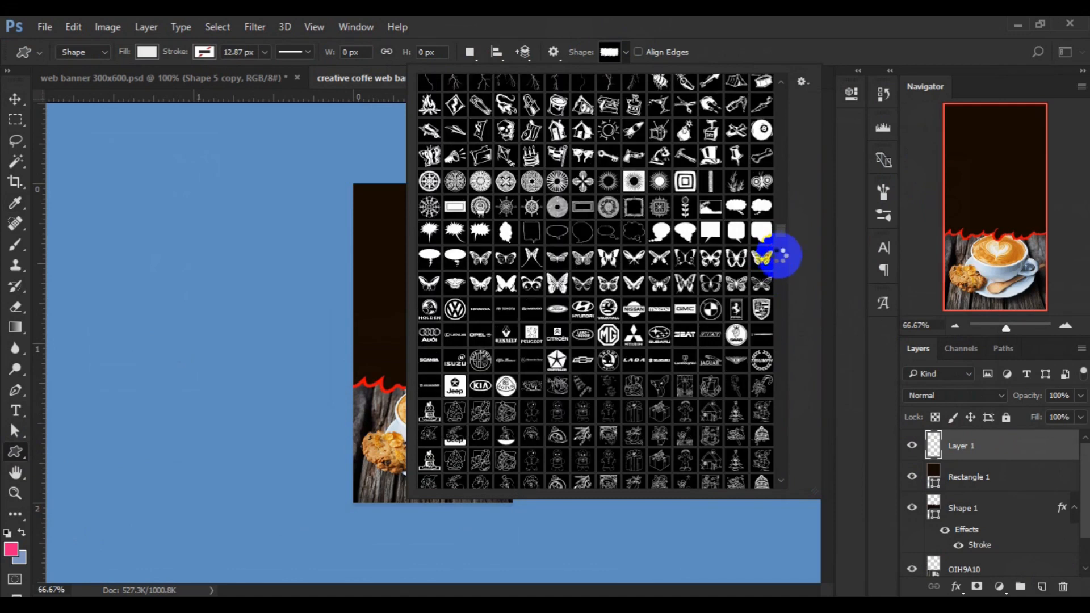
scroll(778, 255, "up", 5)
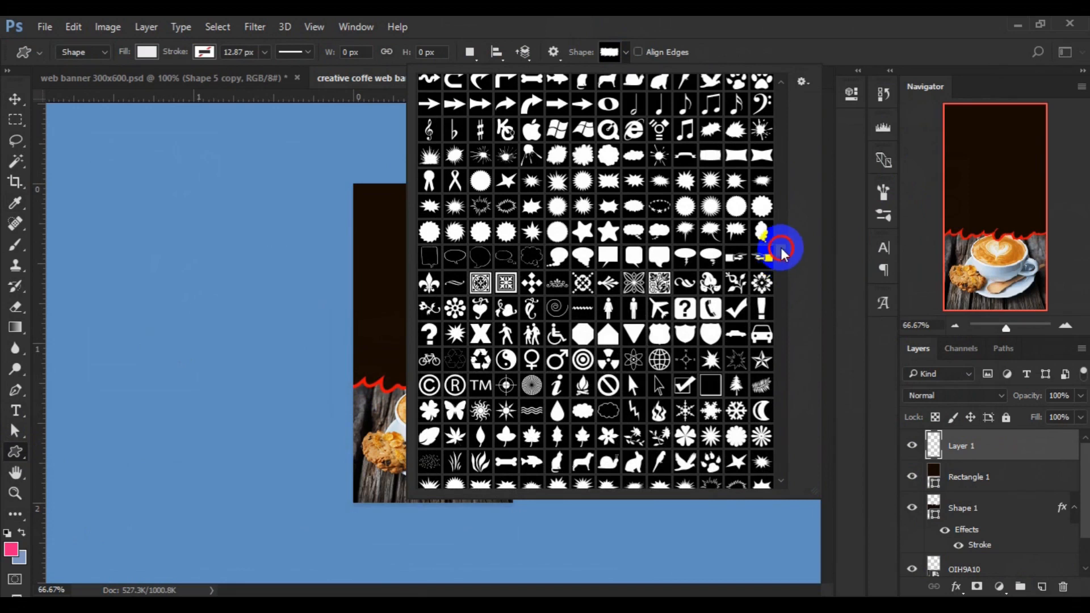
scroll(782, 253, "down", 5)
scroll(782, 266, "down", 8)
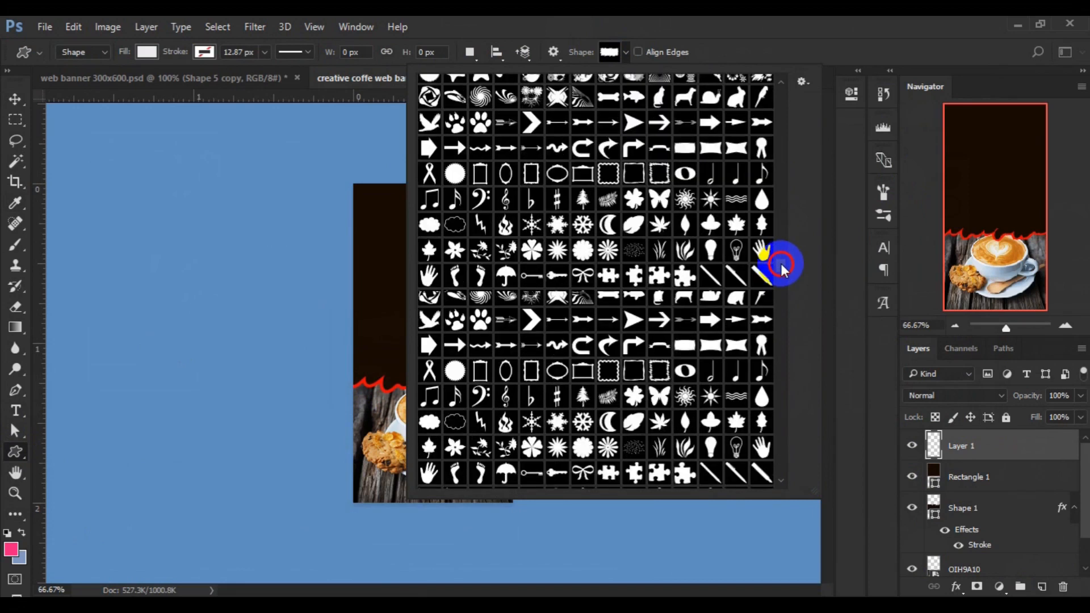
scroll(782, 275, "down", 5)
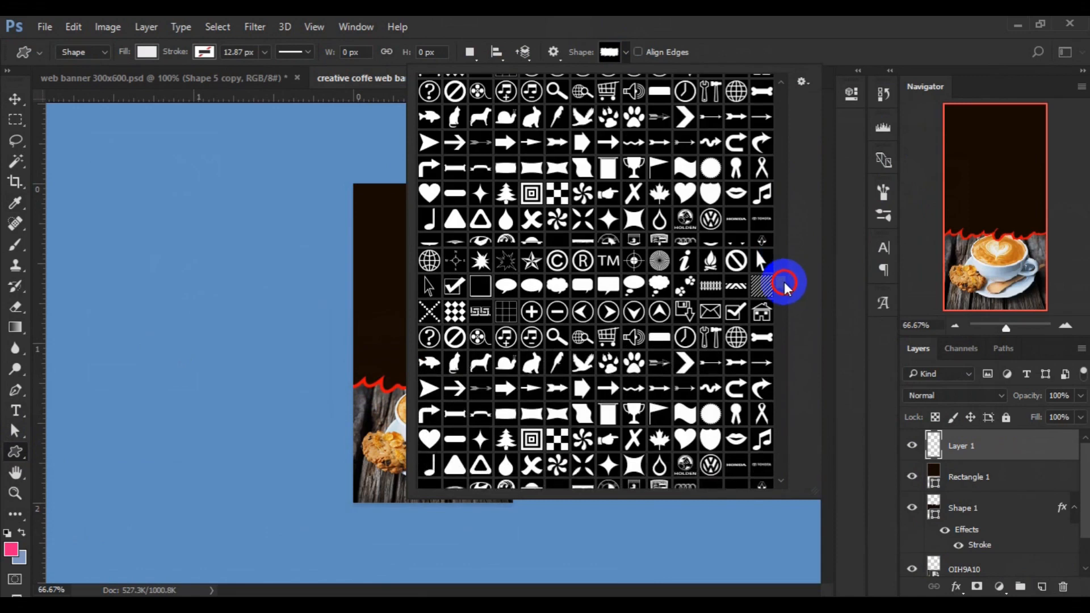
scroll(784, 284, "down", 6)
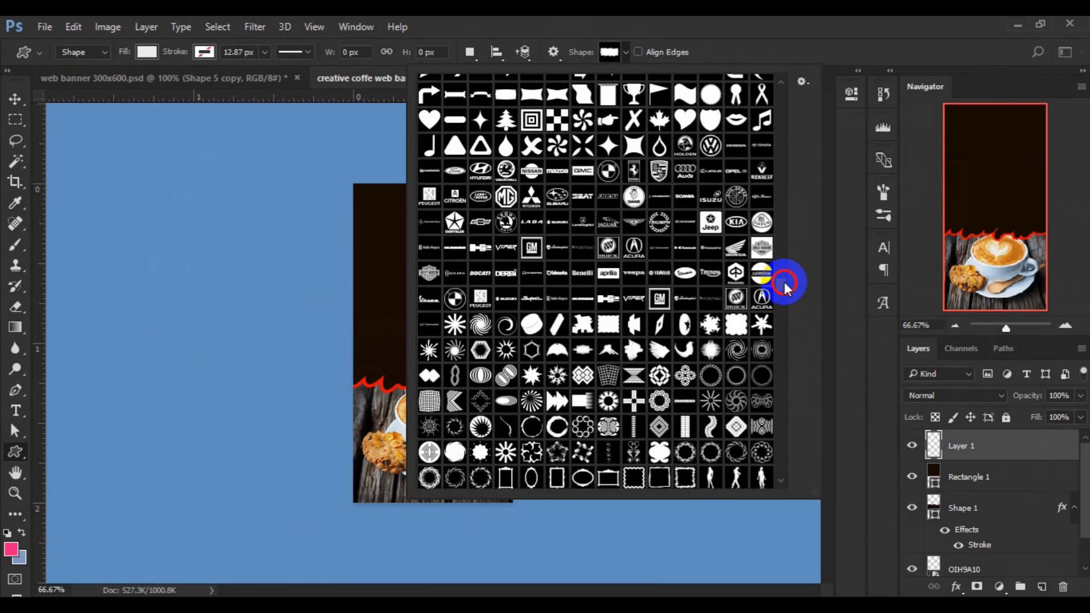
scroll(785, 290, "down", 1)
scroll(785, 292, "down", 3)
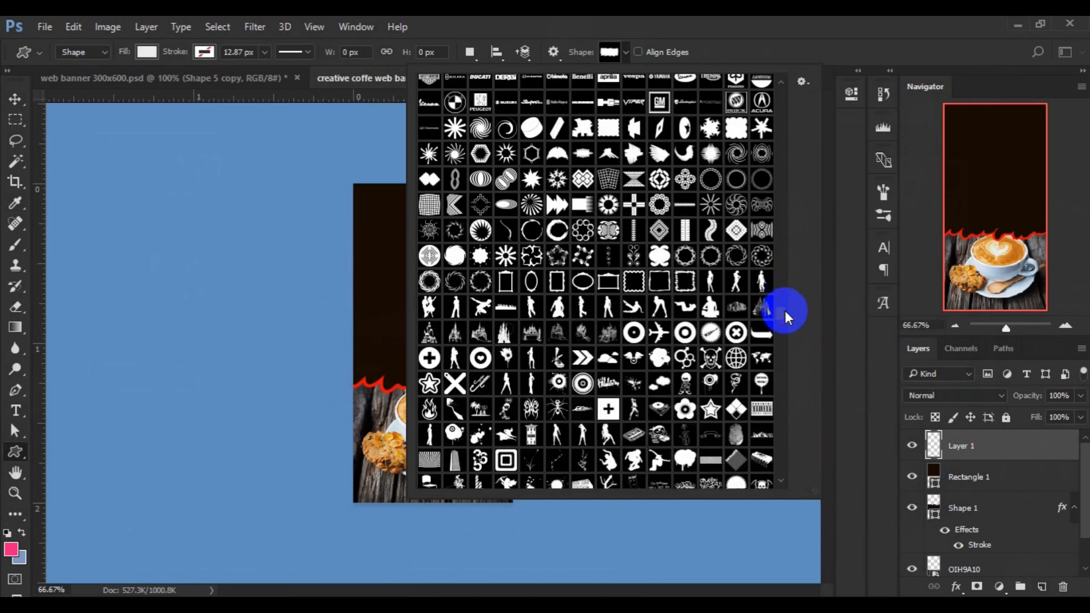
scroll(785, 311, "down", 3)
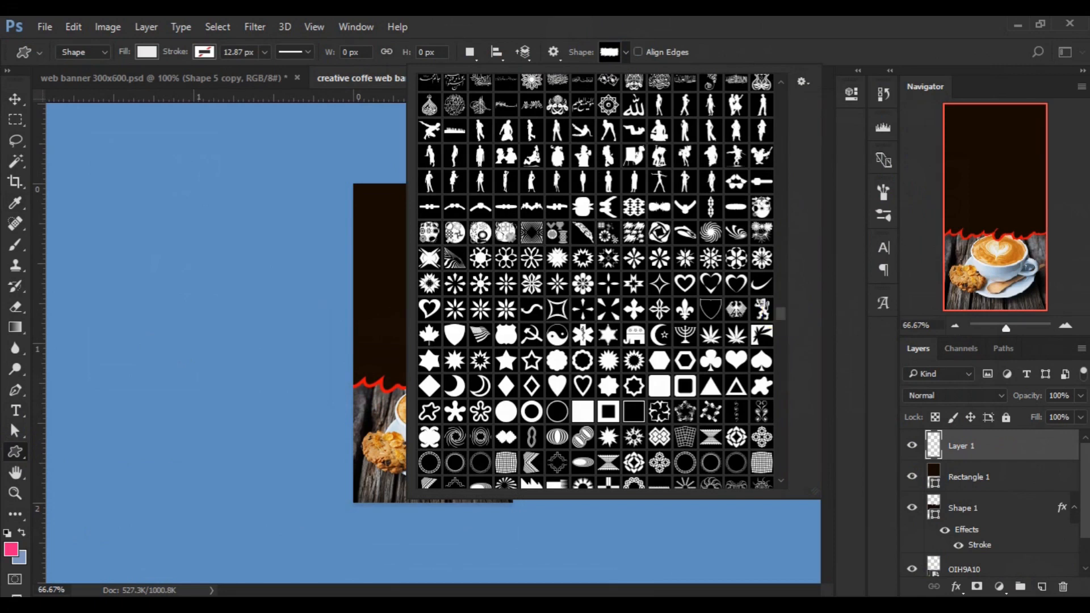
scroll(717, 177, "up", 3)
- Draw a white scribbled brush-stroke custom shape about 95 by 102 px in the upper left of the banner's dark area
left_click(717, 175)
left_click(717, 175)
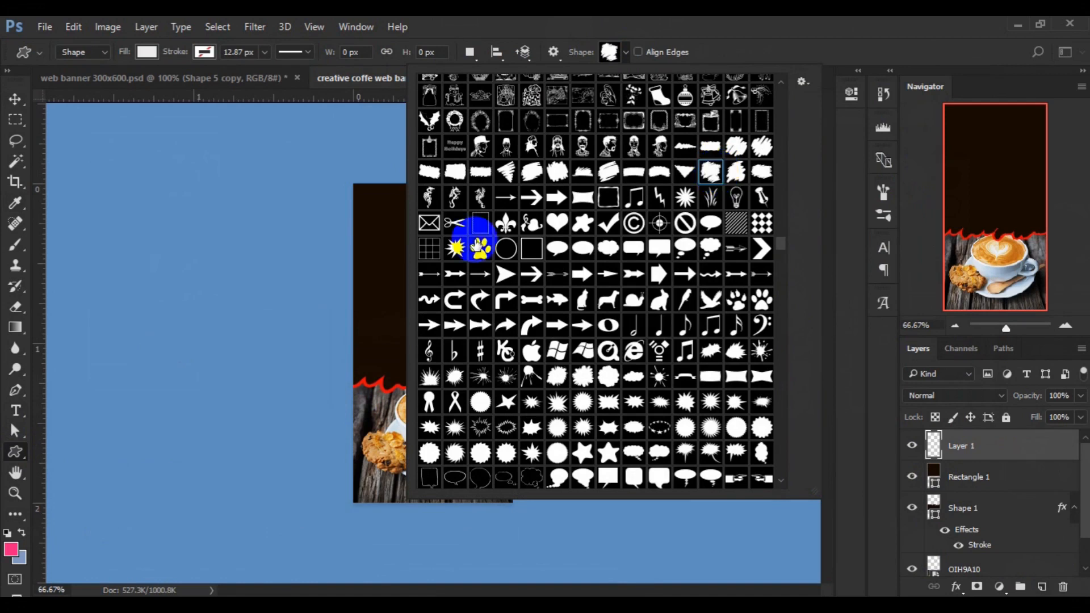
left_click(421, 259)
mouse_move(422, 258)
left_mouse_down()
mouse_move(467, 304)
mouse_move(427, 276)
left_mouse_up()
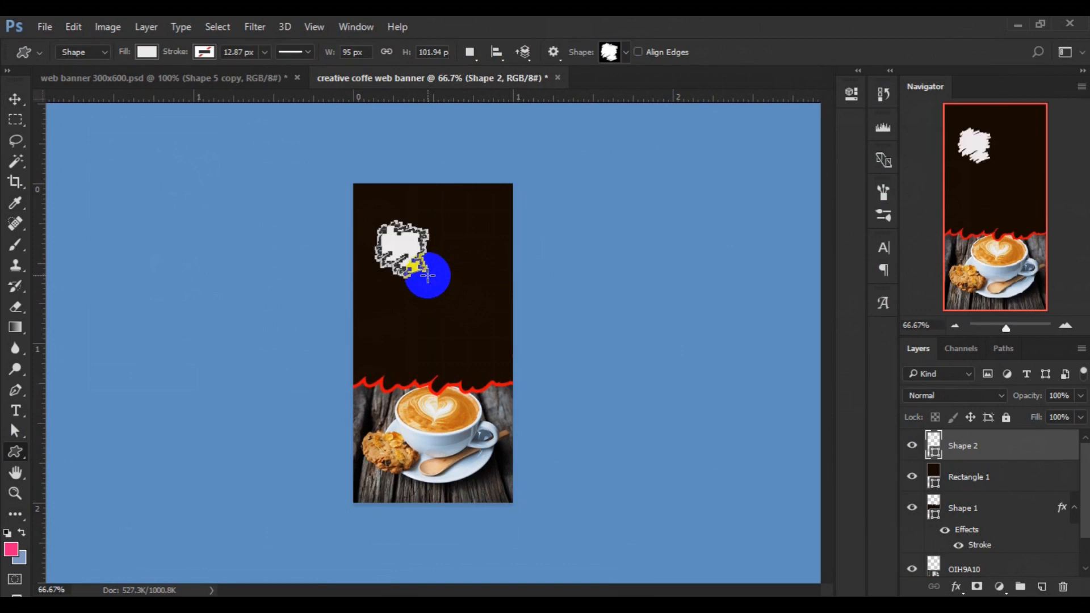
- Recolour the scribbled brush-stroke shape's fill to yellow dcc109
double_click(934, 454)
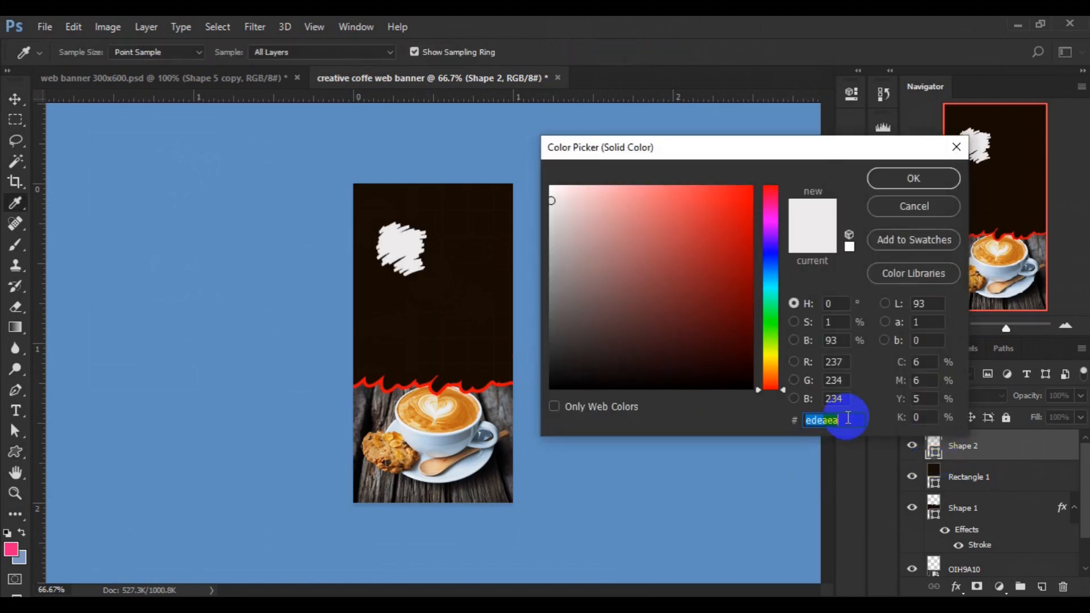
type("d")
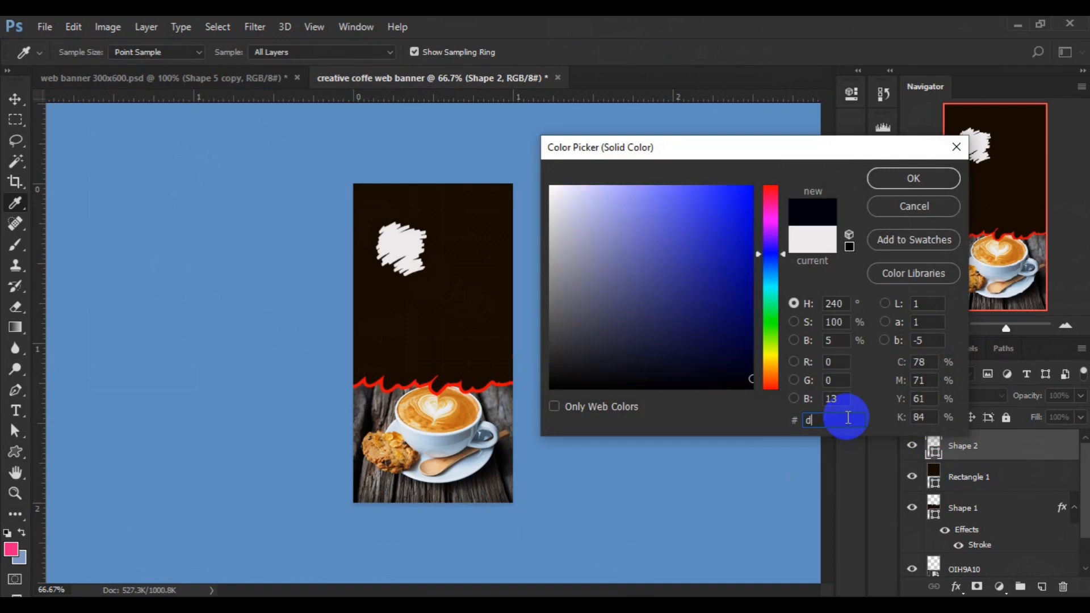
type("cd")
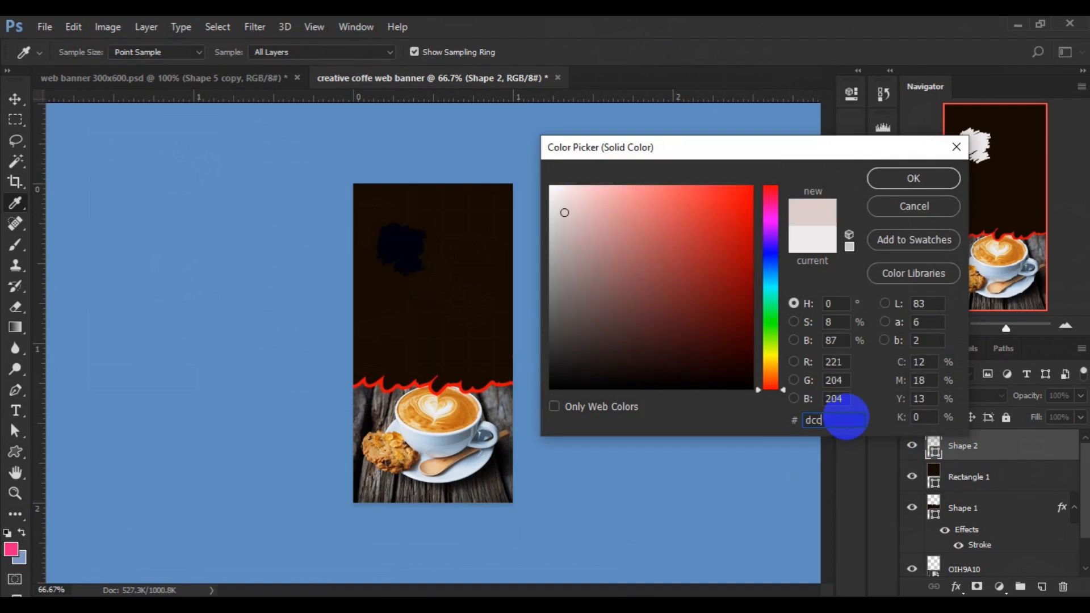
key("BackSpace")
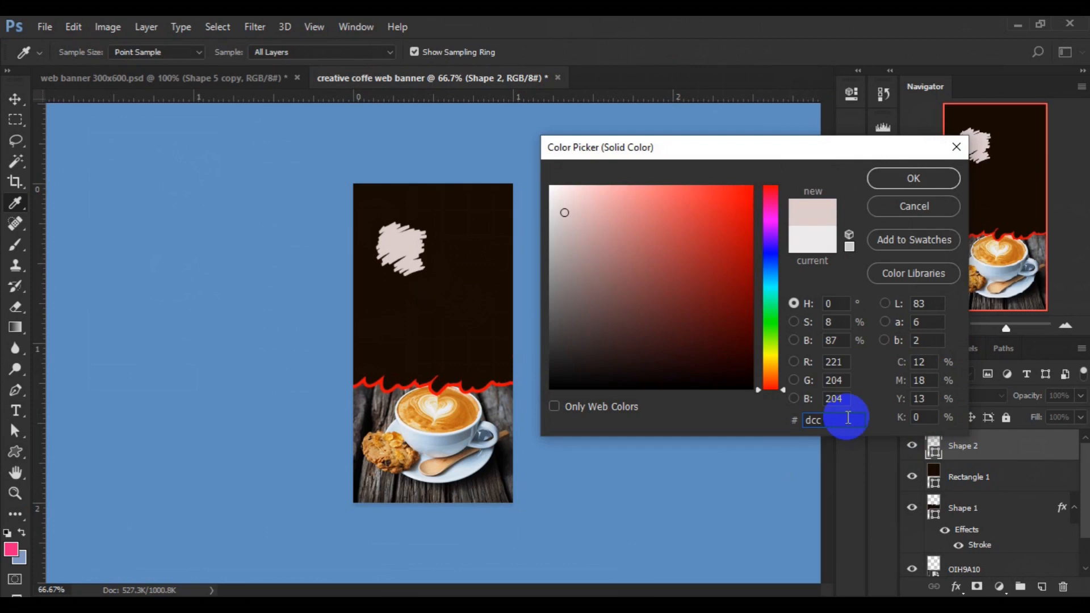
type("c10")
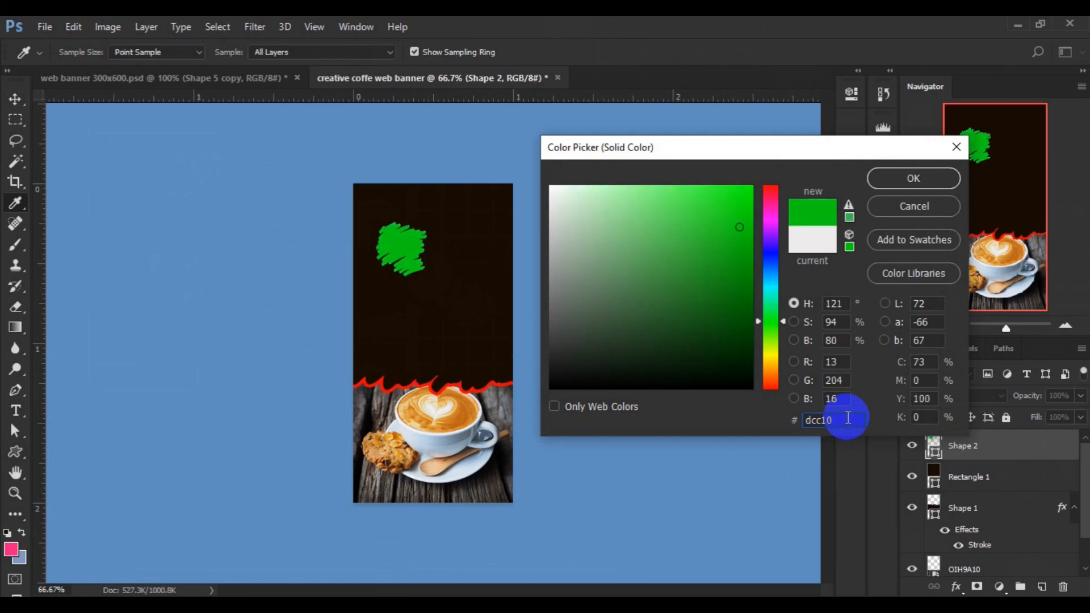
type("9")
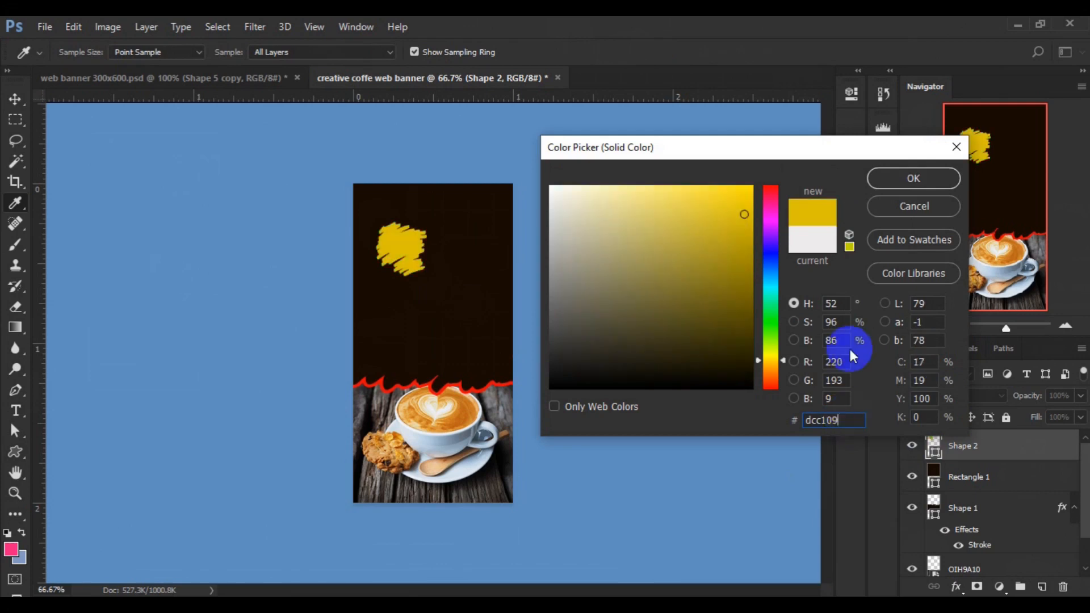
left_click(893, 179)
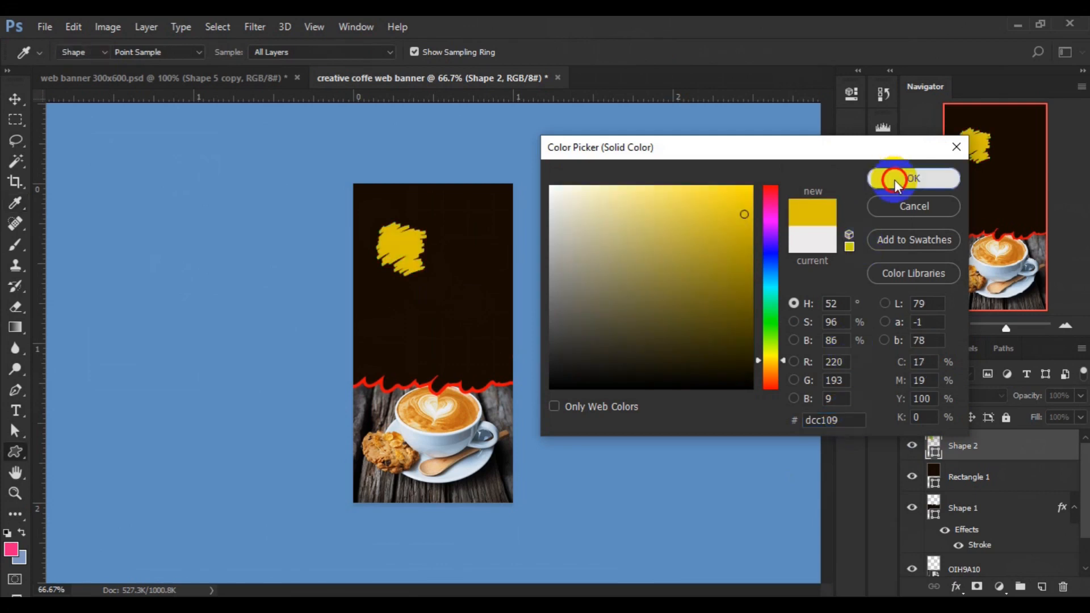
- Move the yellow brush-stroke shape up and left into the banner's upper left corner area
left_click(23, 99)
left_click(400, 254)
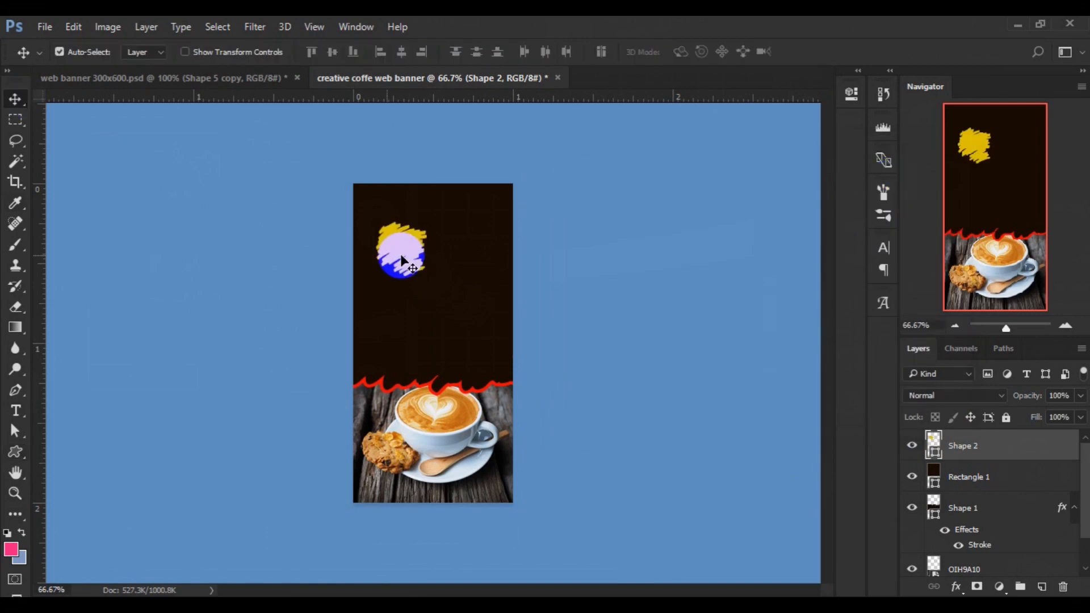
mouse_move(402, 257)
left_mouse_down()
mouse_move(372, 224)
mouse_move(386, 231)
left_mouse_up()
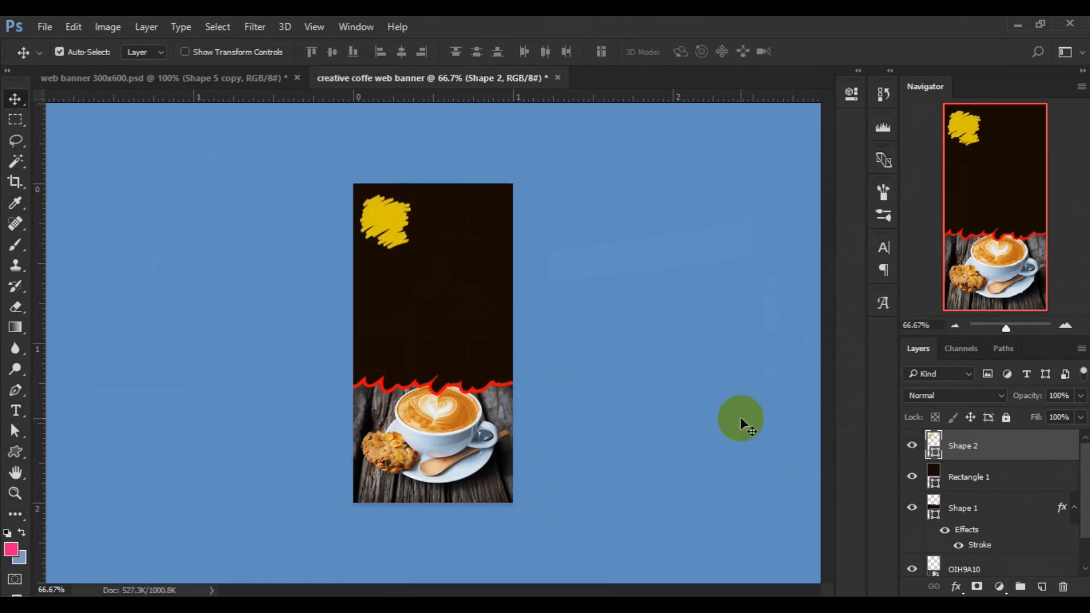
- On a new layer, draw a paint-splatter custom shape about 225 by 116 px just above the red wavy edge
left_click(1040, 587)
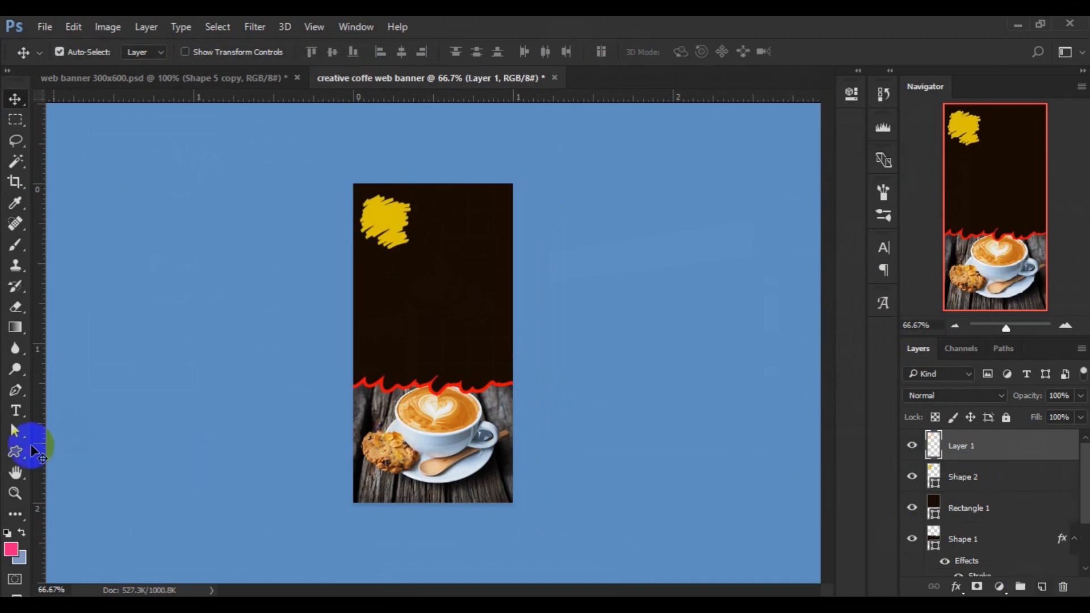
left_click(15, 460)
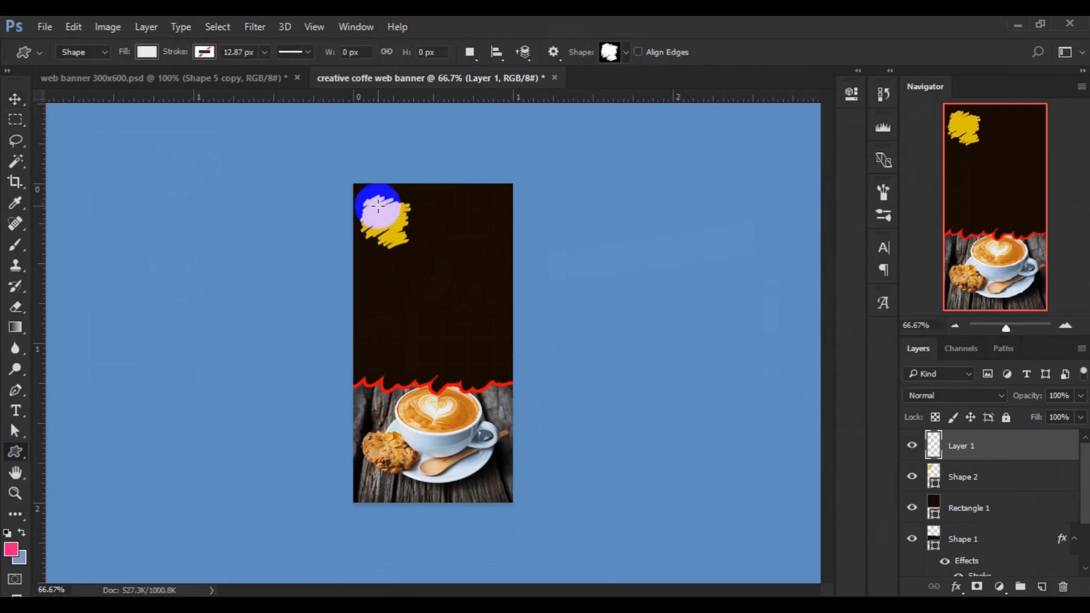
left_click(626, 53)
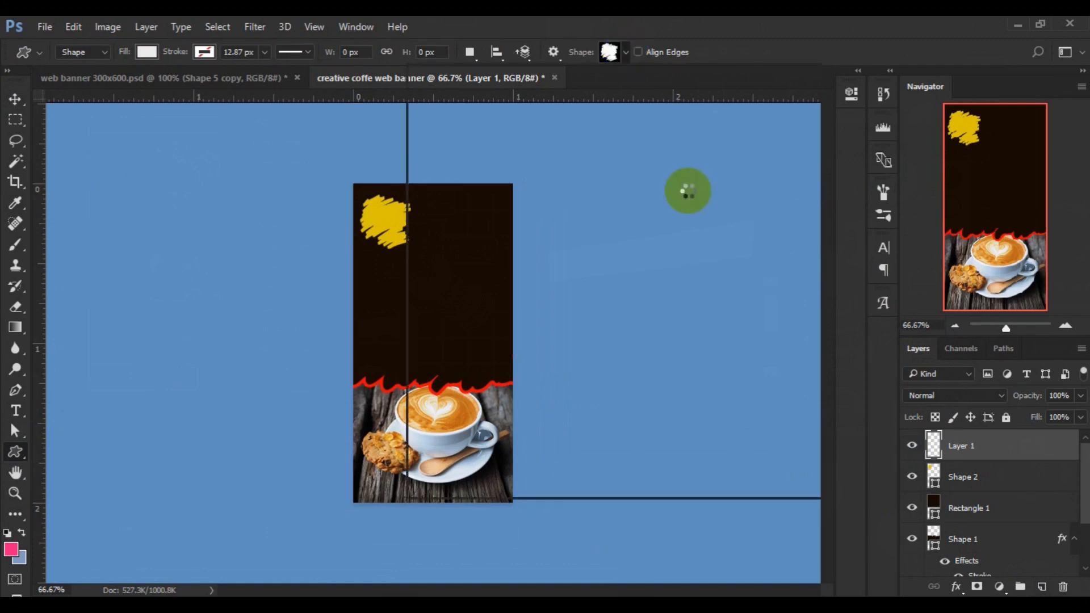
left_click(685, 196)
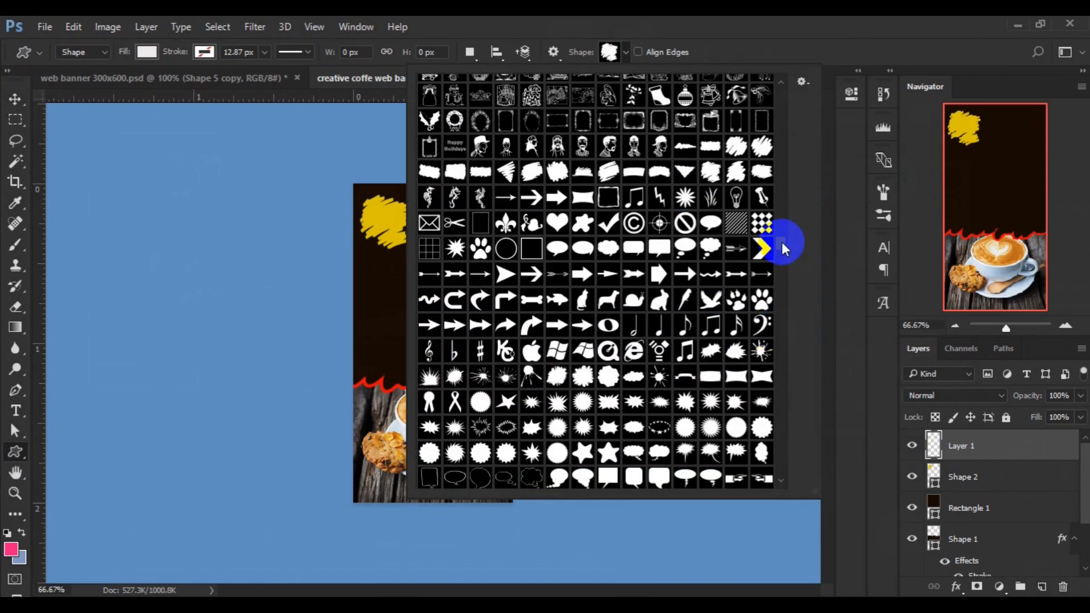
left_click_drag(782, 242, 784, 269)
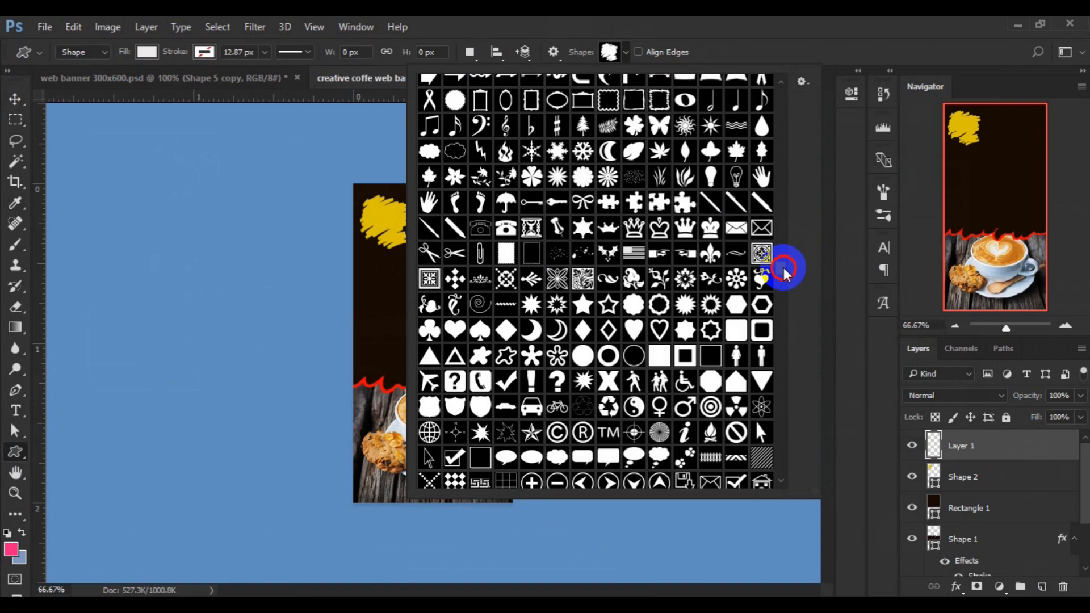
left_click(588, 258)
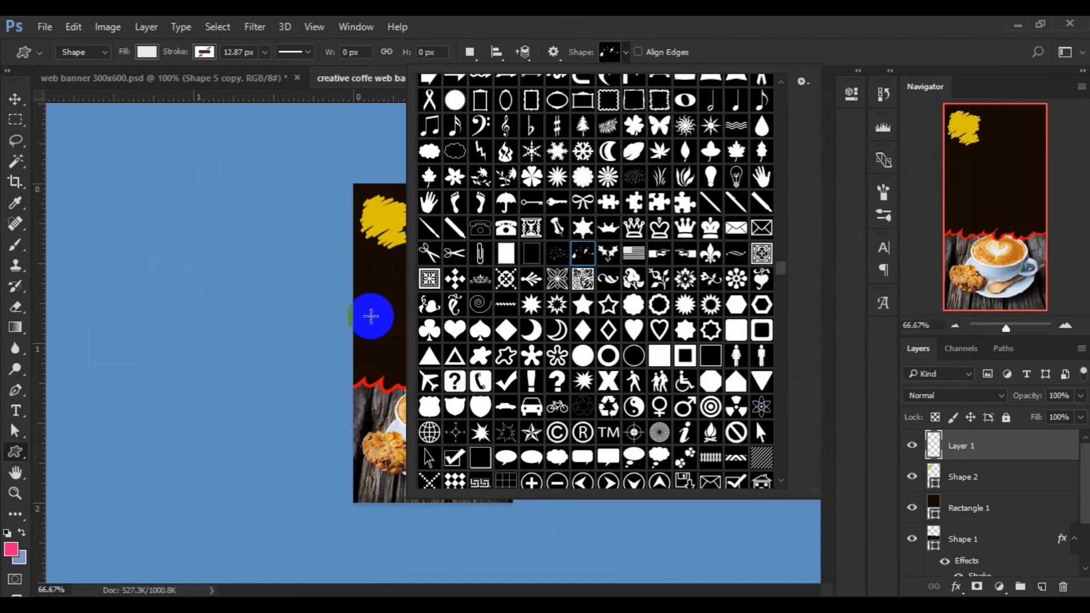
left_click(371, 316)
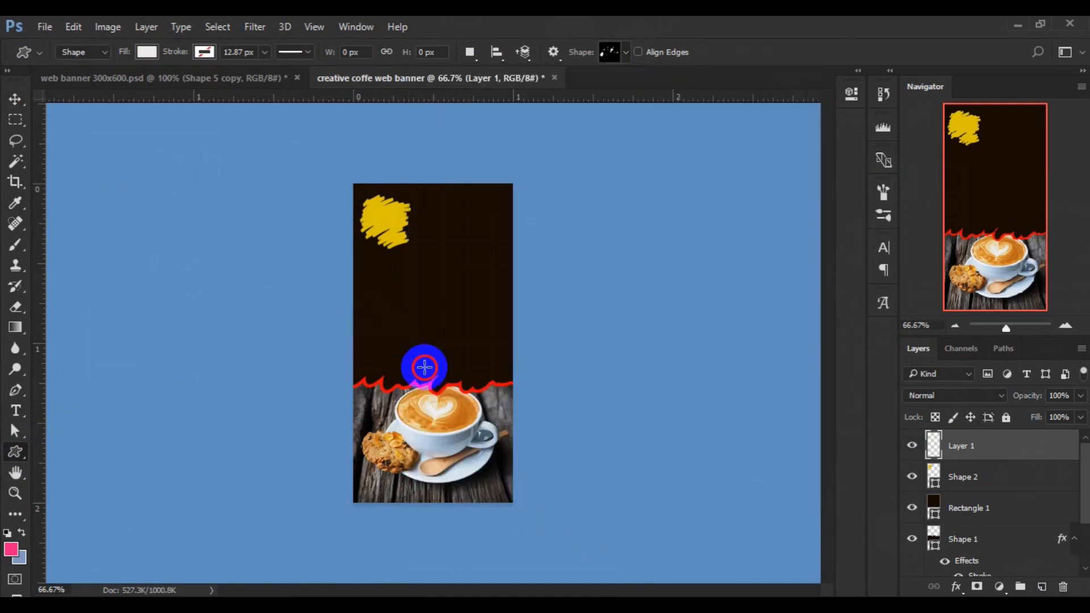
left_click_drag(481, 407, 490, 419)
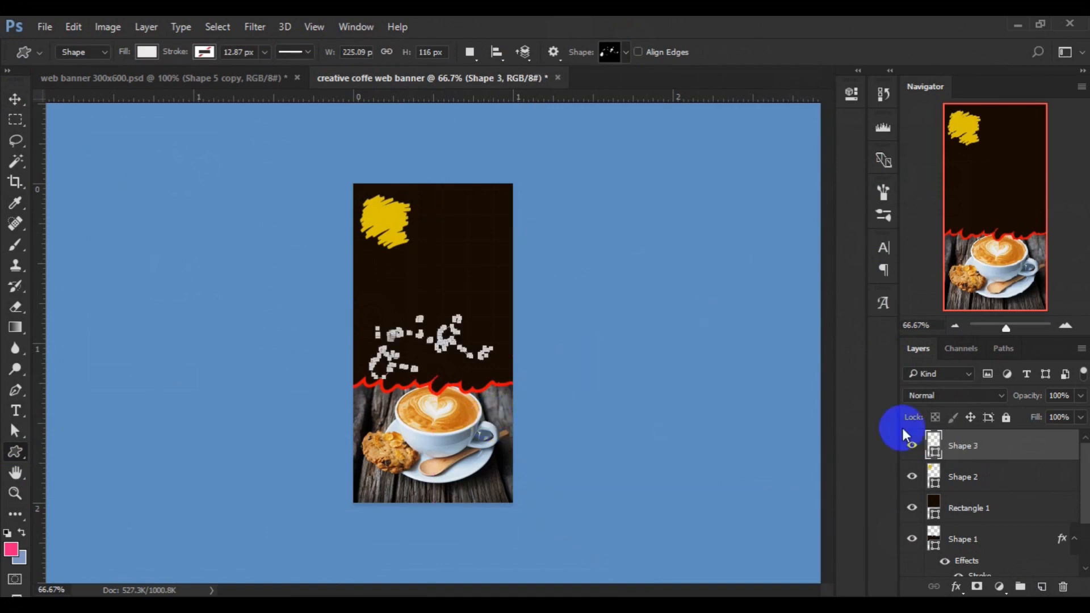
- Recolour the paint-splatter shape's fill to orange-brown ba6016
double_click(933, 454)
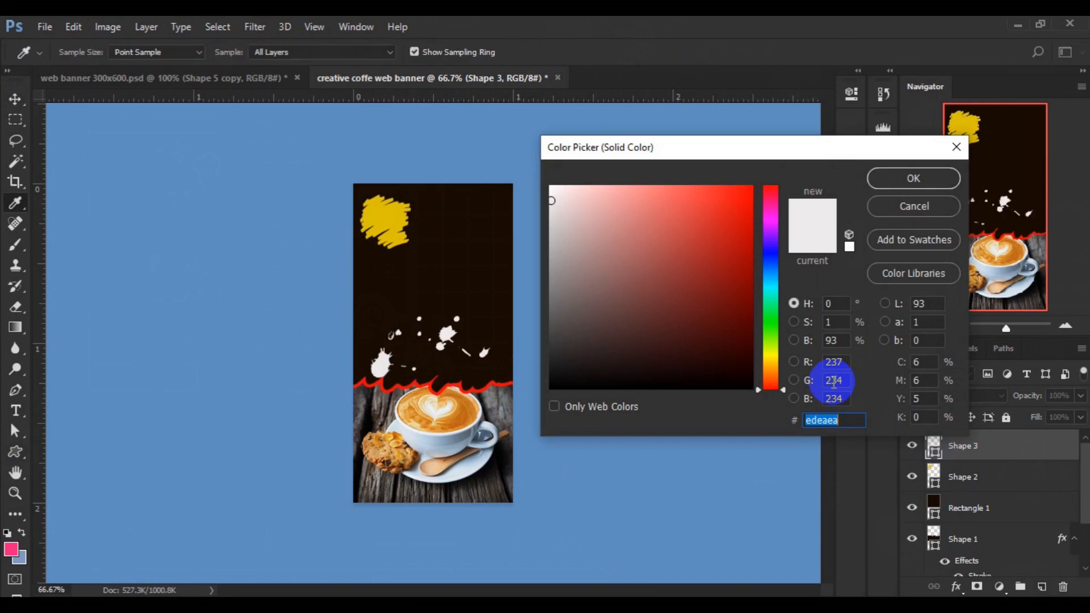
type("ba")
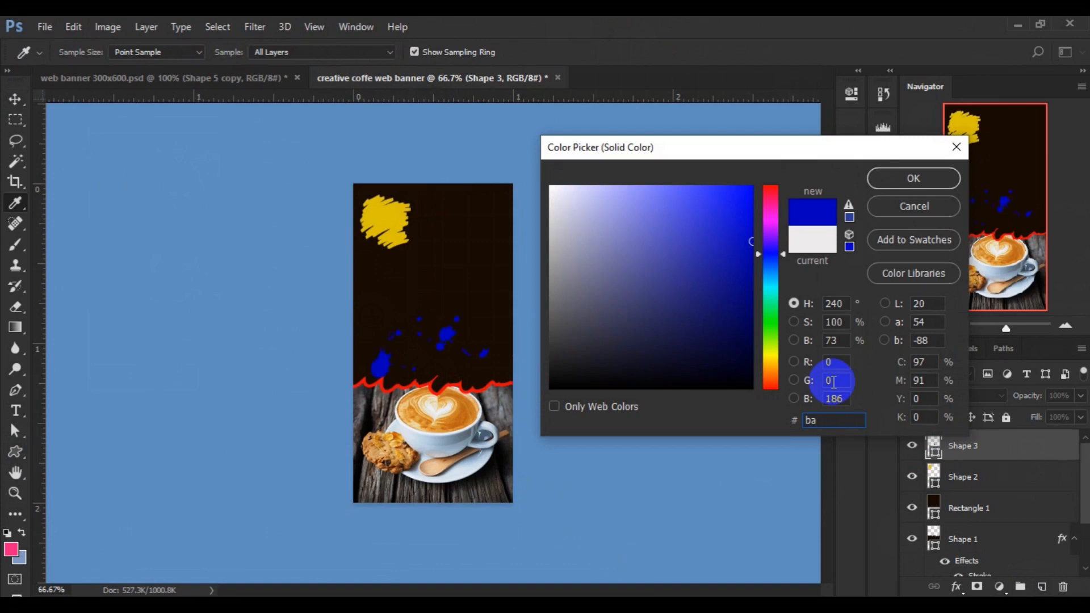
type("60")
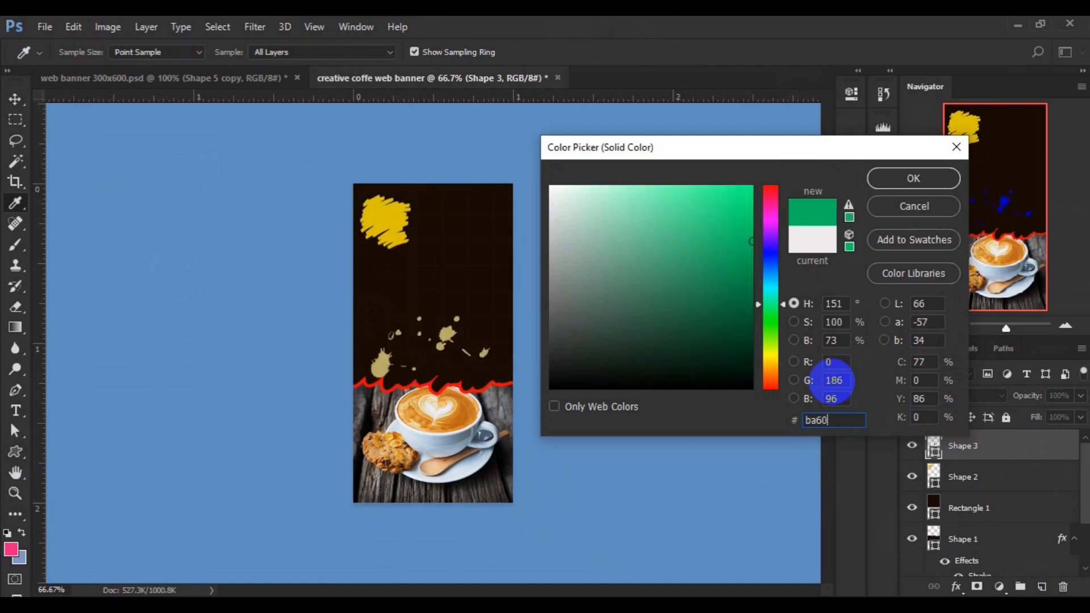
type("1")
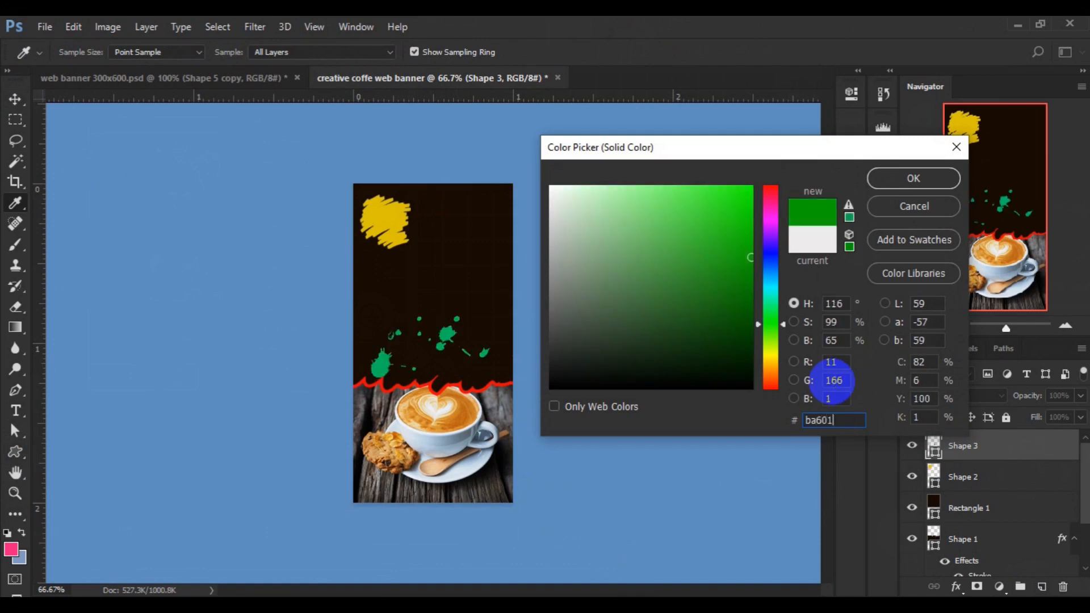
type("6")
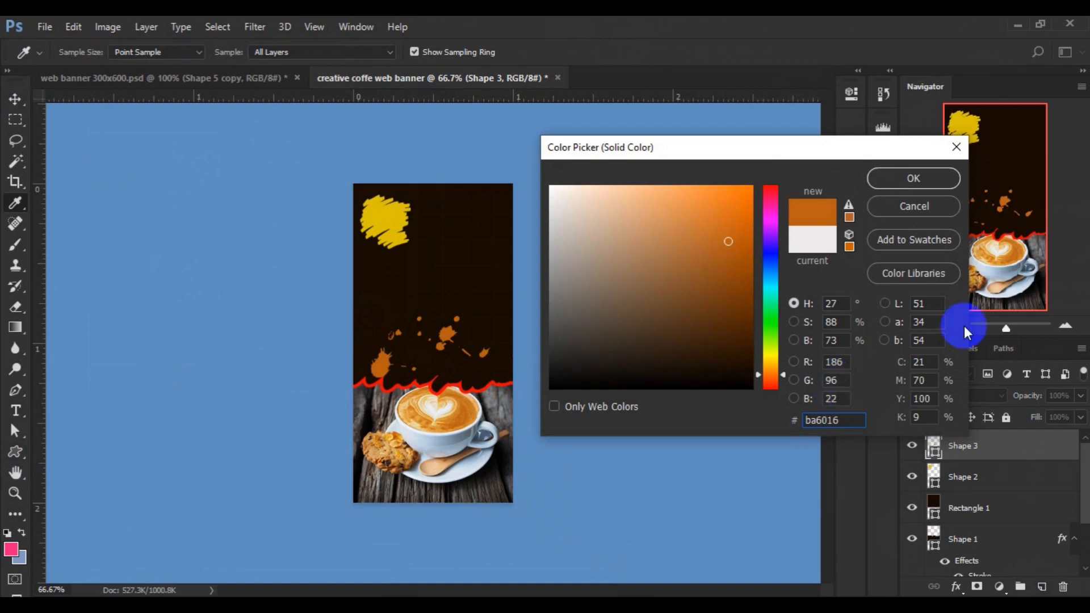
key("Return")
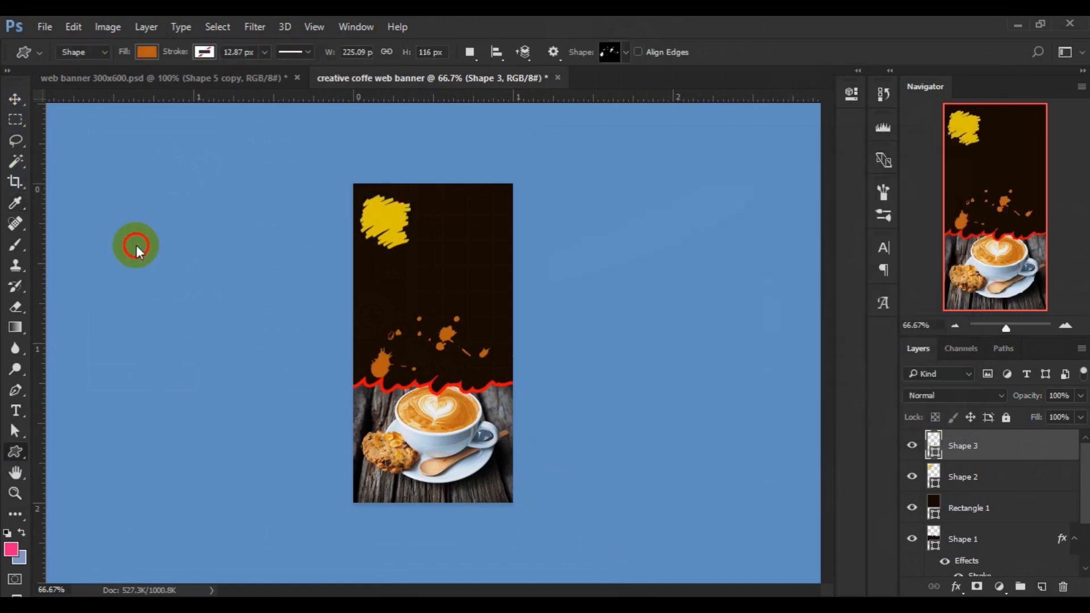
- Move the orange-brown splatter to the banner's upper right corner, partly beyond the canvas edge
key("v")
left_click_drag(379, 363, 394, 342)
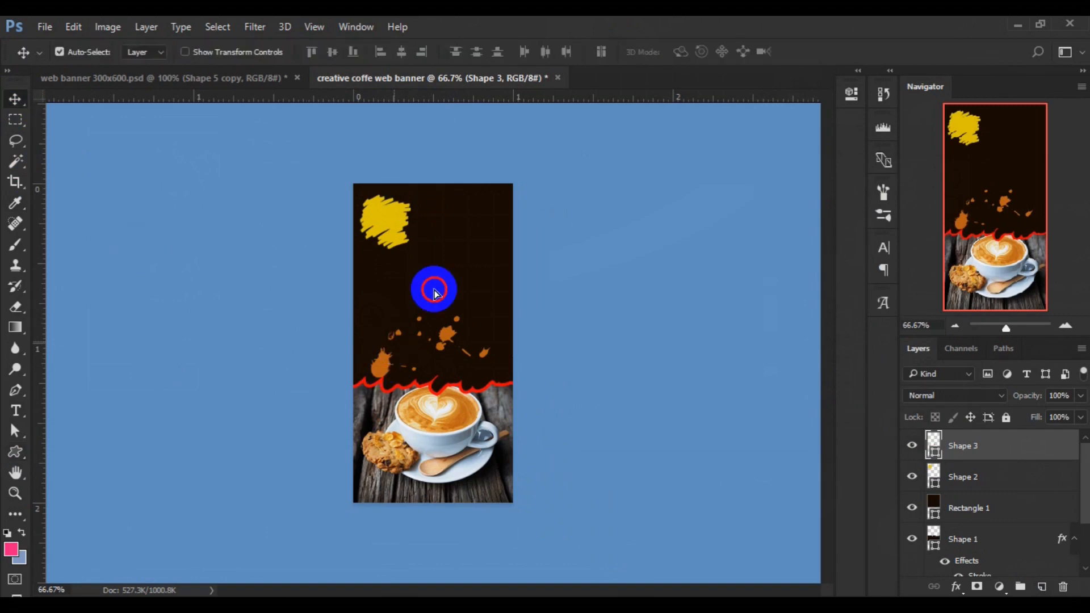
left_click_drag(435, 293, 464, 233)
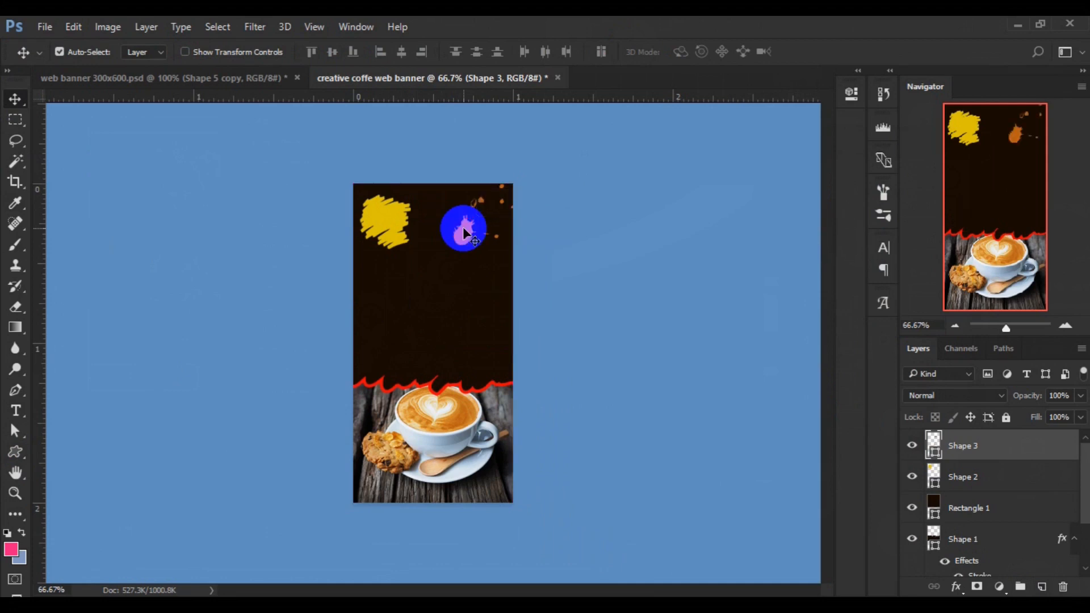
- Duplicate the splatter and place the copy at the left of the dark area, just above the red wavy edge
left_click(464, 238)
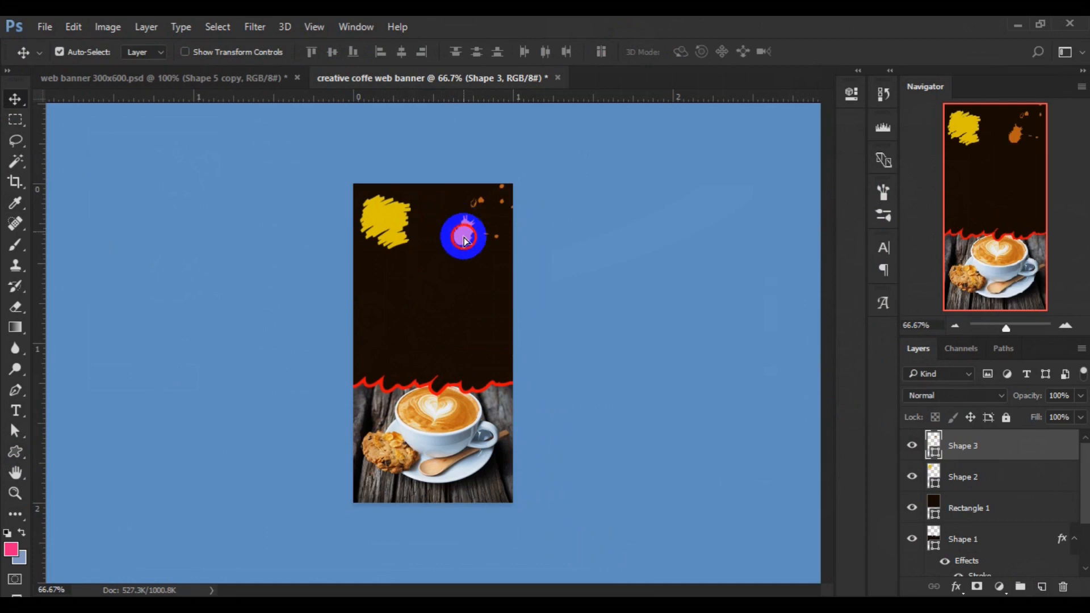
left_click_drag(463, 237, 985, 454)
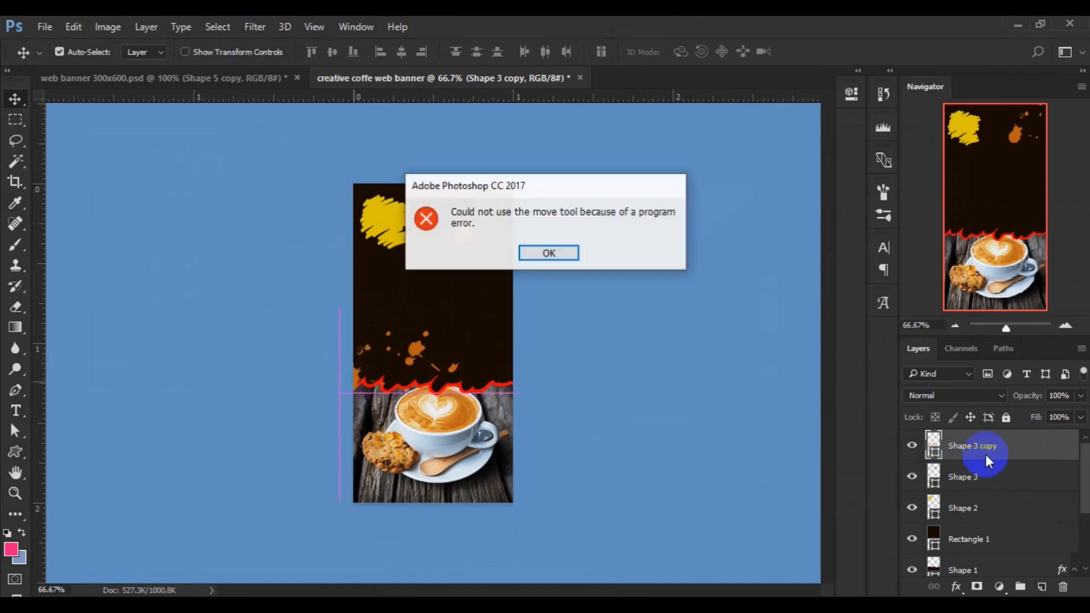
left_click(570, 253)
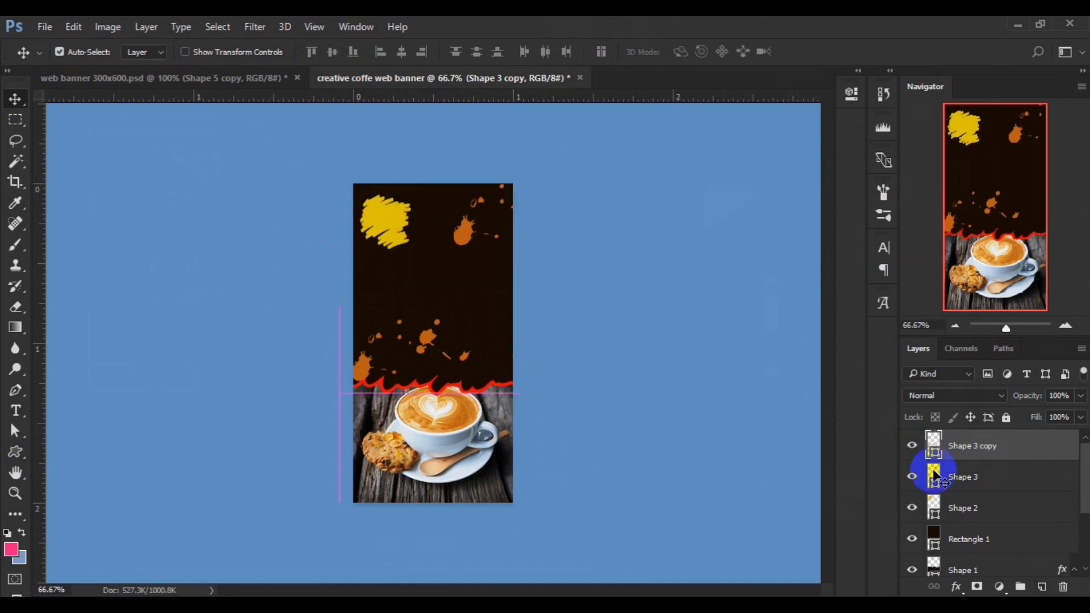
- Place the splatter copy's layer directly above the dark brown rectangle and clip it to the rectangle
left_click_drag(969, 451, 957, 538)
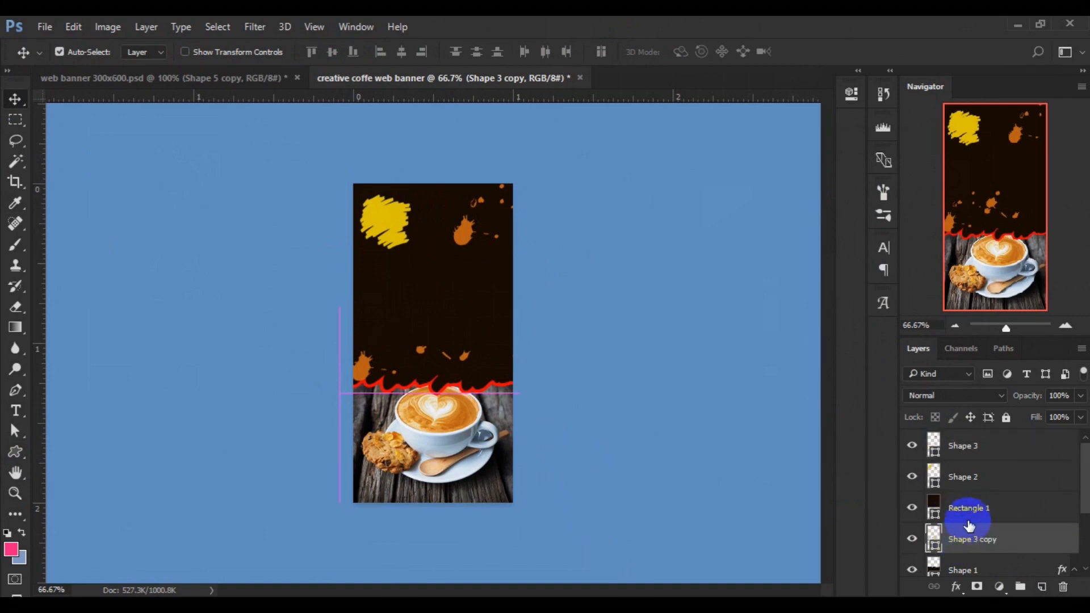
left_click(966, 540)
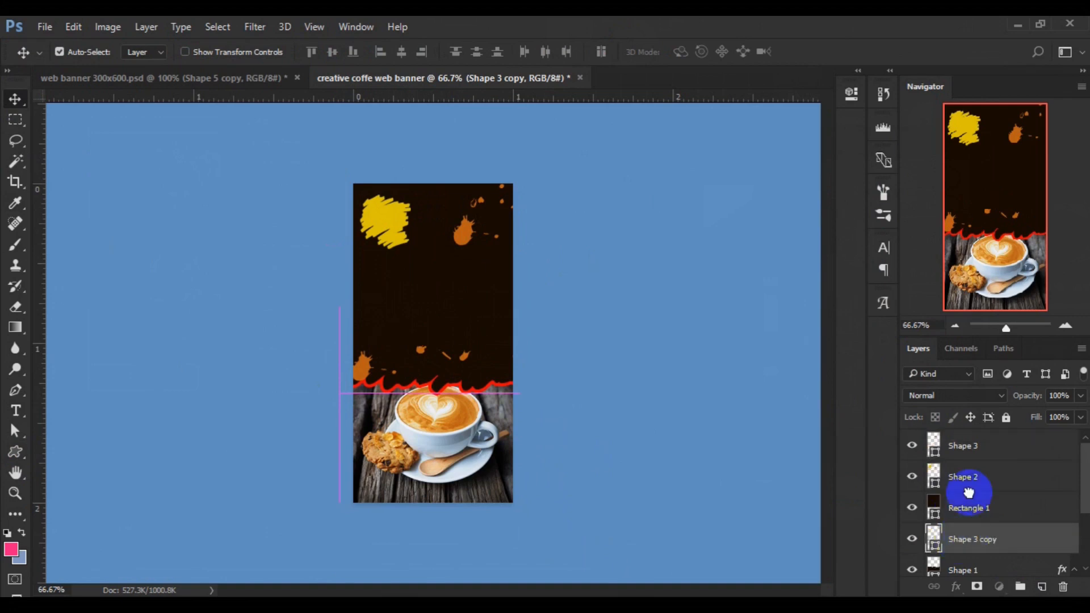
left_click_drag(968, 493, 971, 498)
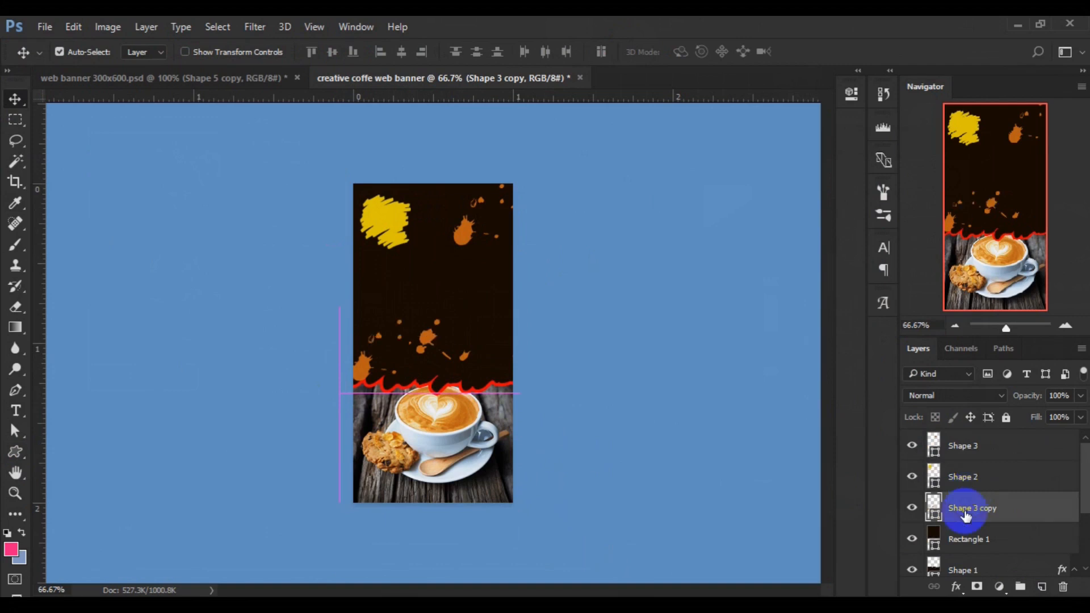
right_click(965, 510)
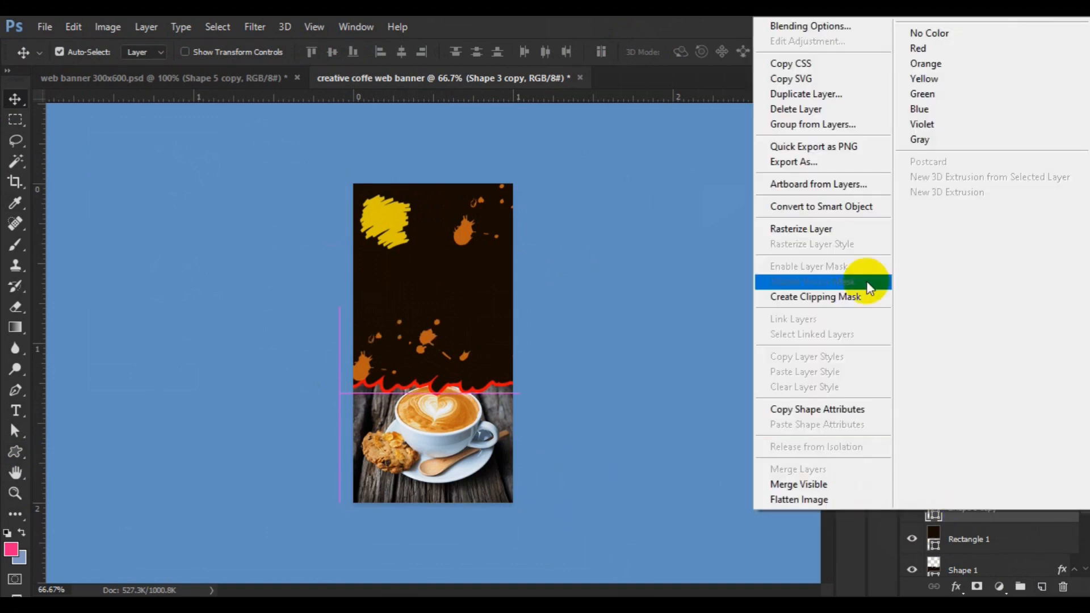
left_click(844, 294)
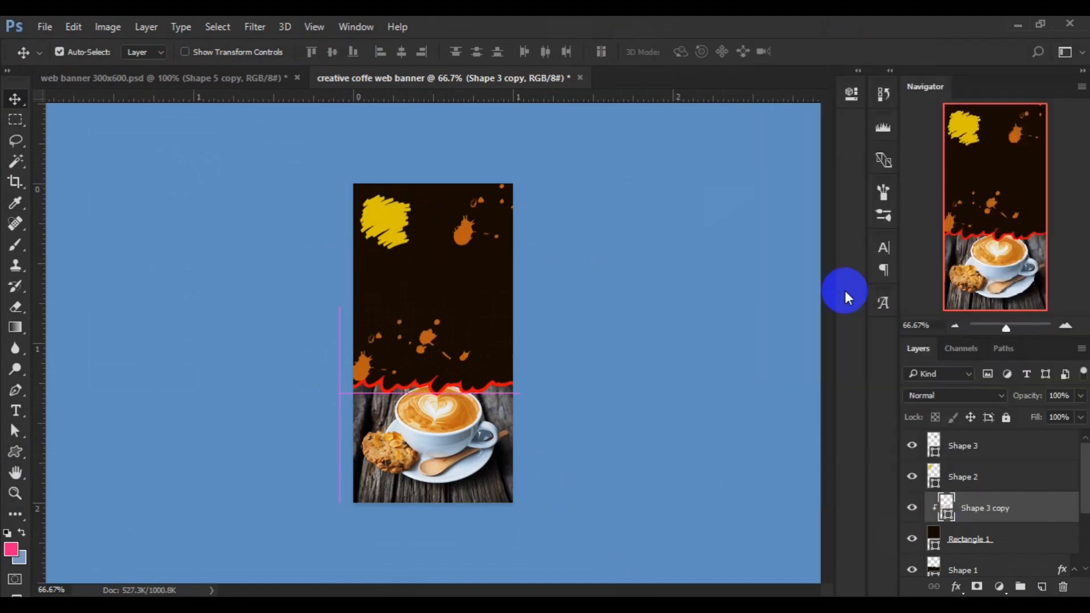
- Reposition the splatter copy slightly at the dark area's left edge and release its clipping mask from the dark brown rectangle
left_click_drag(420, 342, 462, 356)
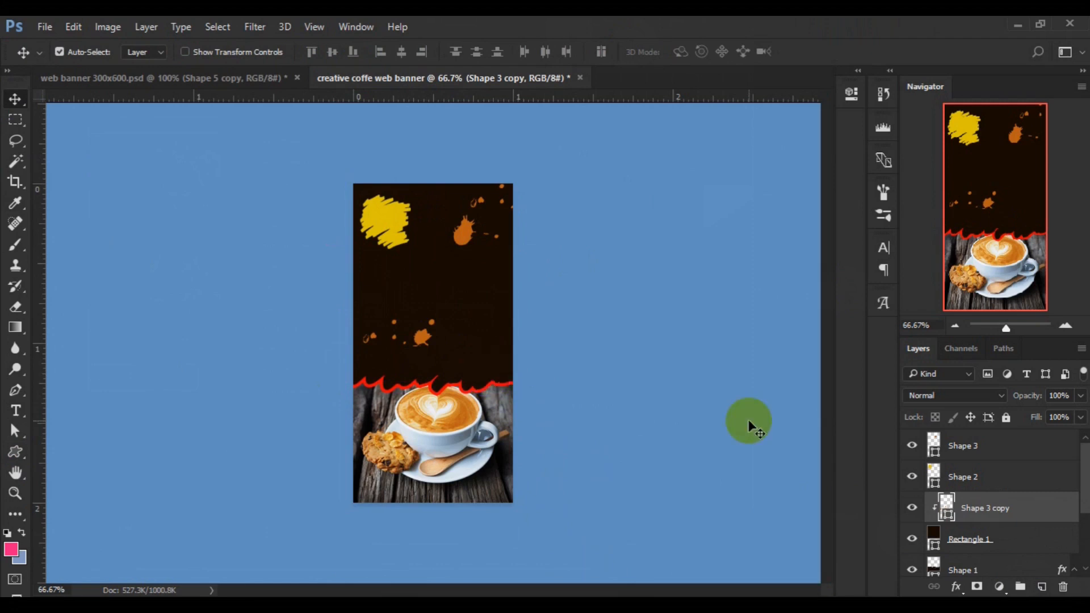
right_click(933, 508)
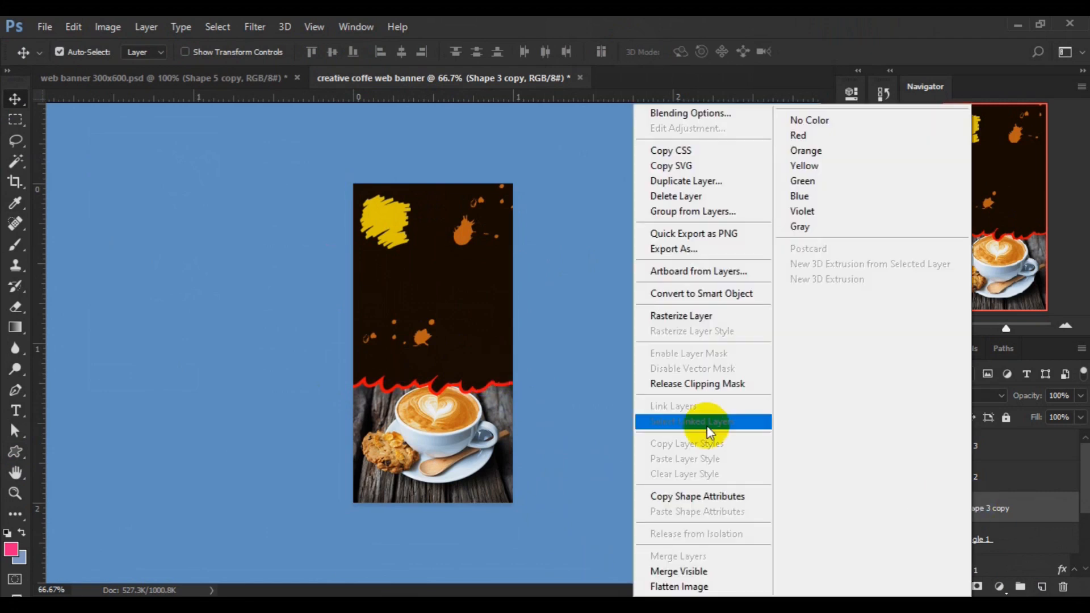
left_click(705, 386)
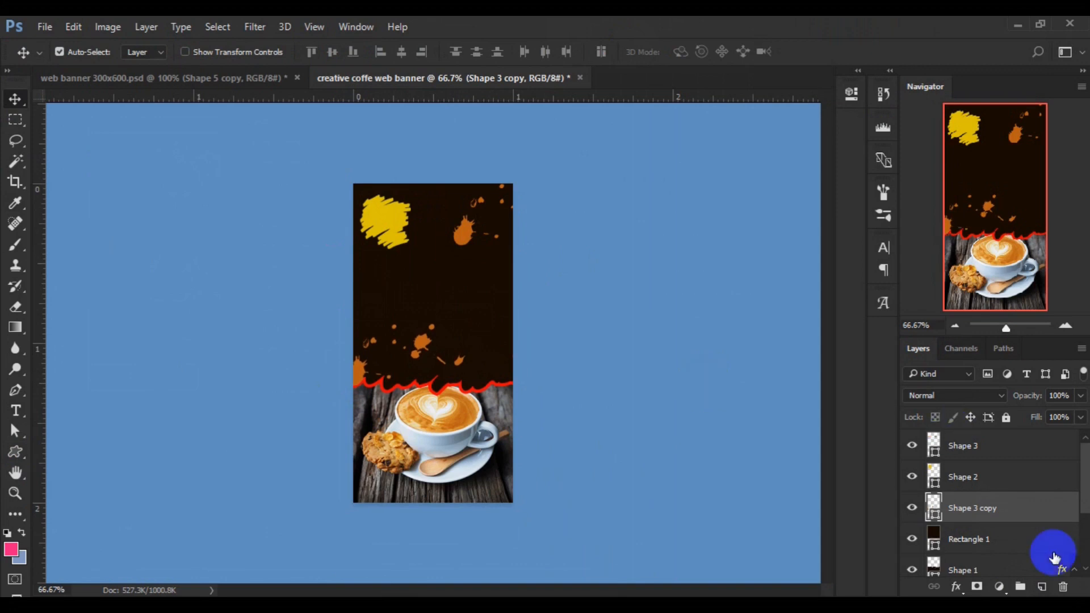
- On a new layer above the splatter copy, draw a 100 by 100 px off-white circle with the Ellipse tool in the lower dark area
left_click(1040, 588)
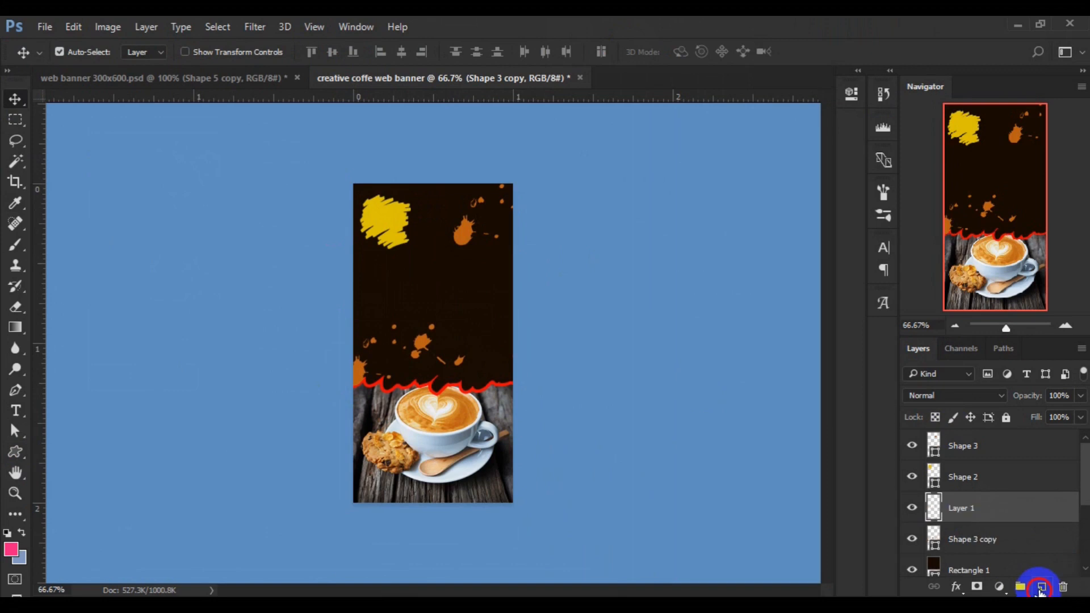
left_click(17, 452)
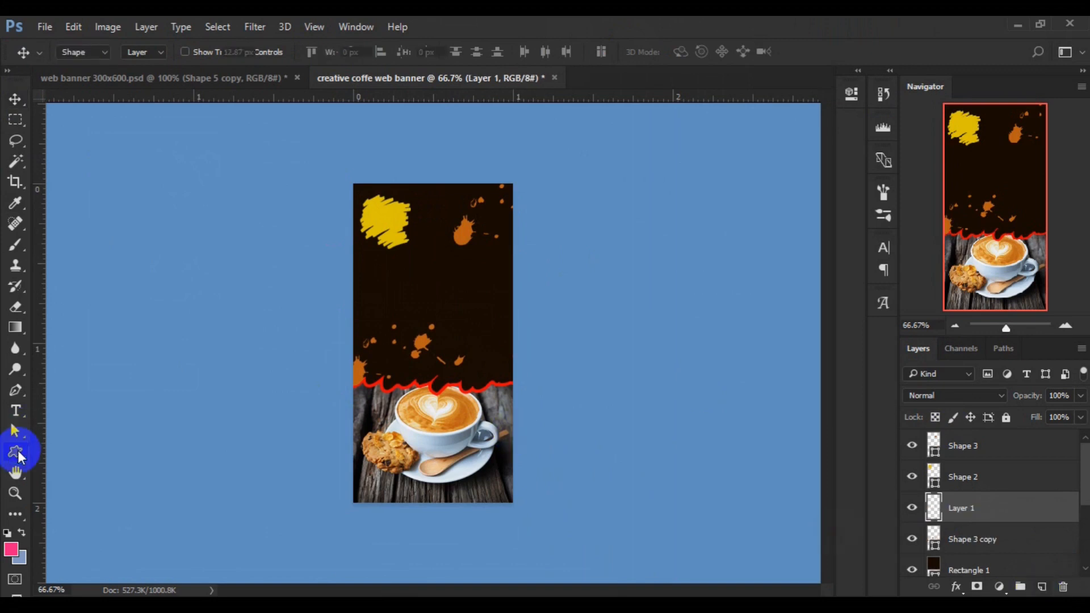
right_click(18, 453)
left_click(76, 479)
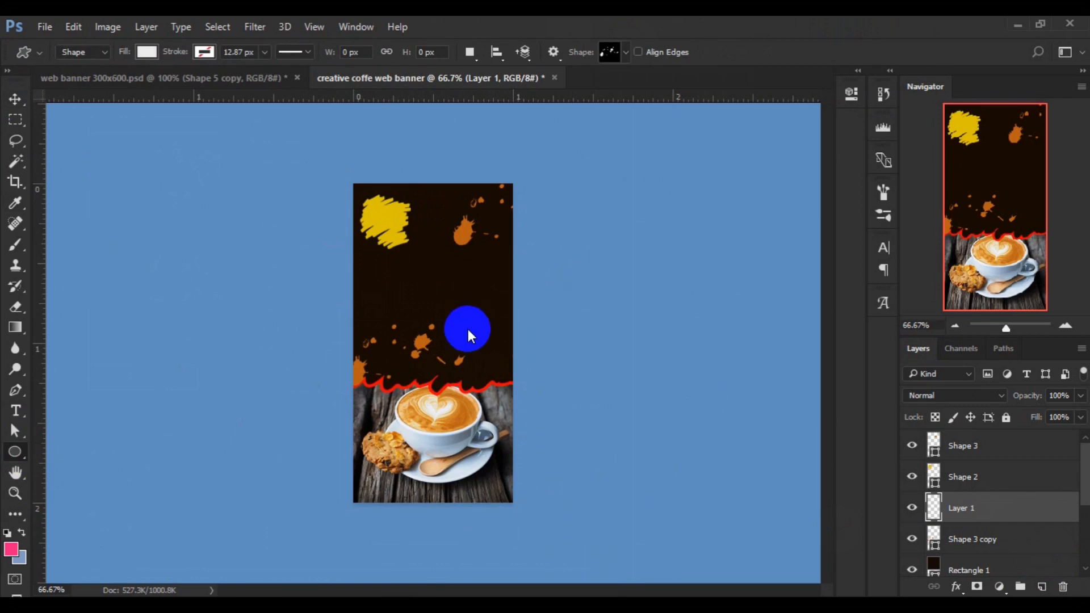
left_click_drag(471, 339, 464, 333)
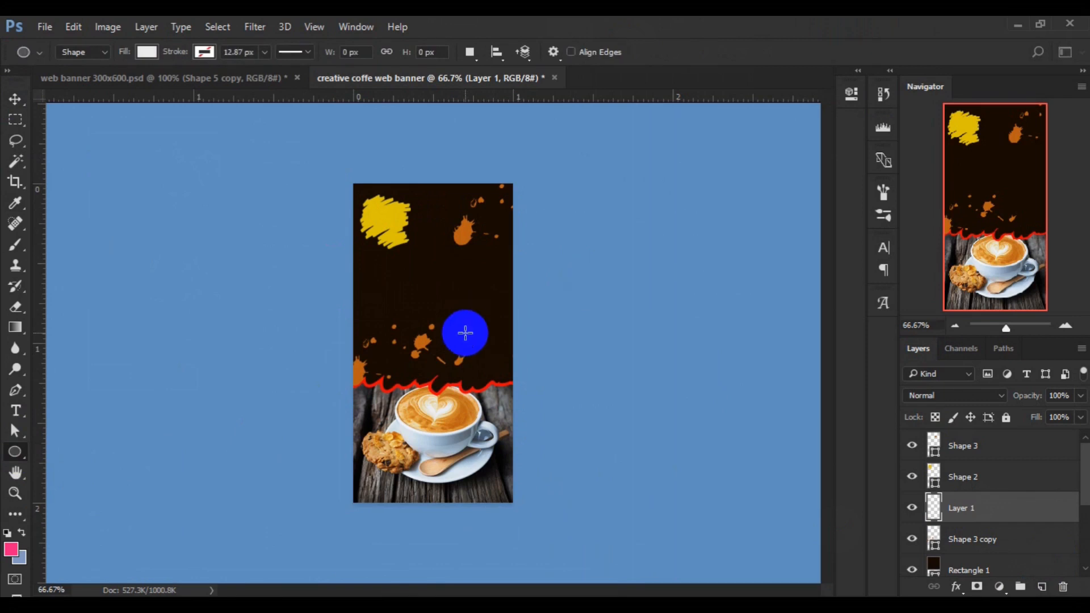
left_click_drag(491, 365, 492, 364)
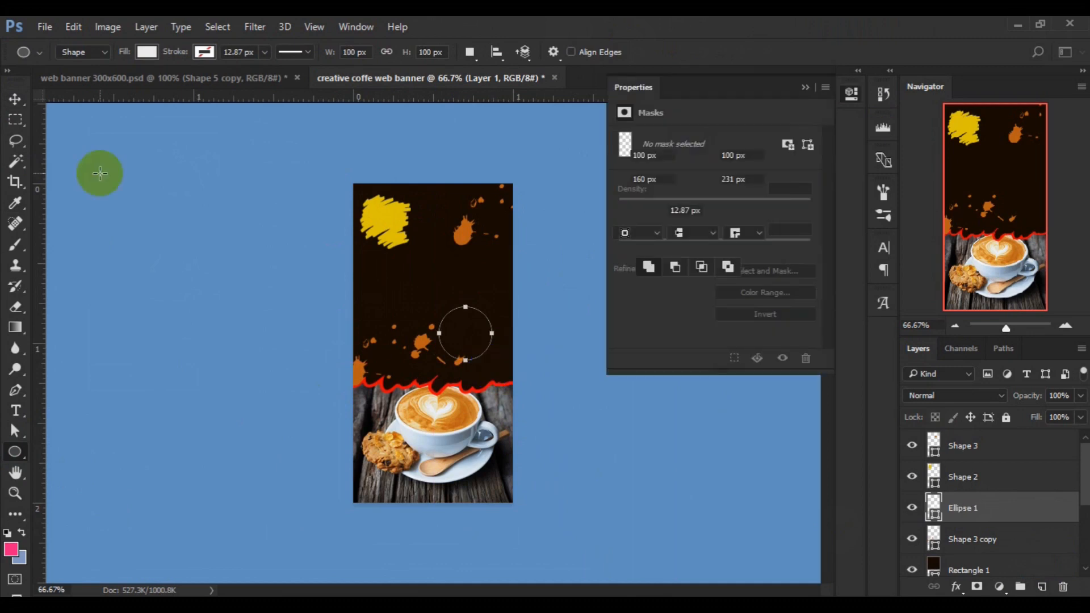
- Move the off-white circle closer to the banner's right edge, just above the red wavy edge
left_click(22, 100)
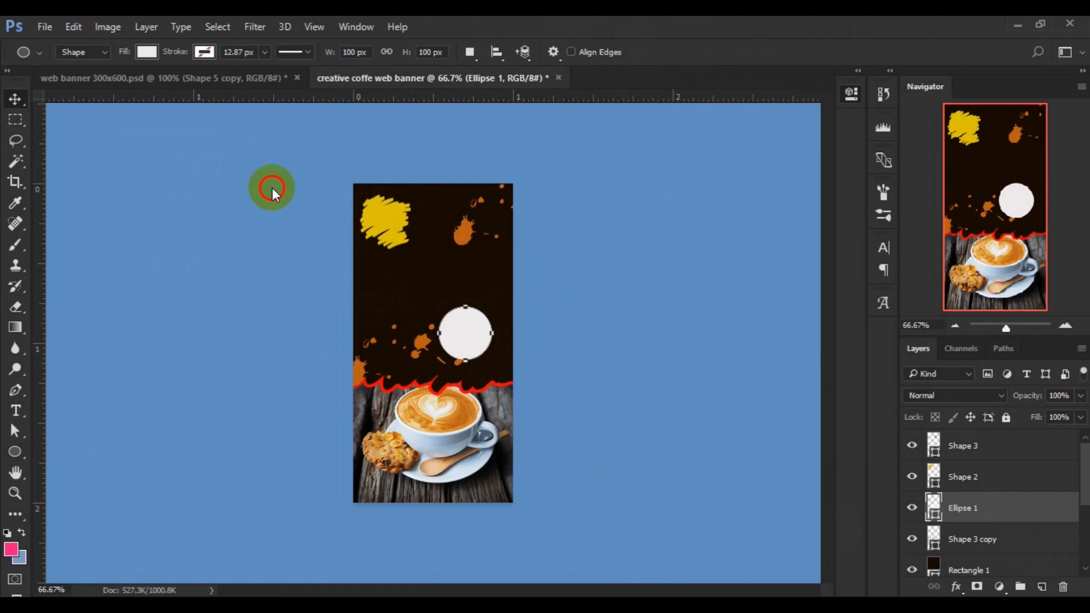
left_click(461, 324)
left_click_drag(461, 324, 479, 344)
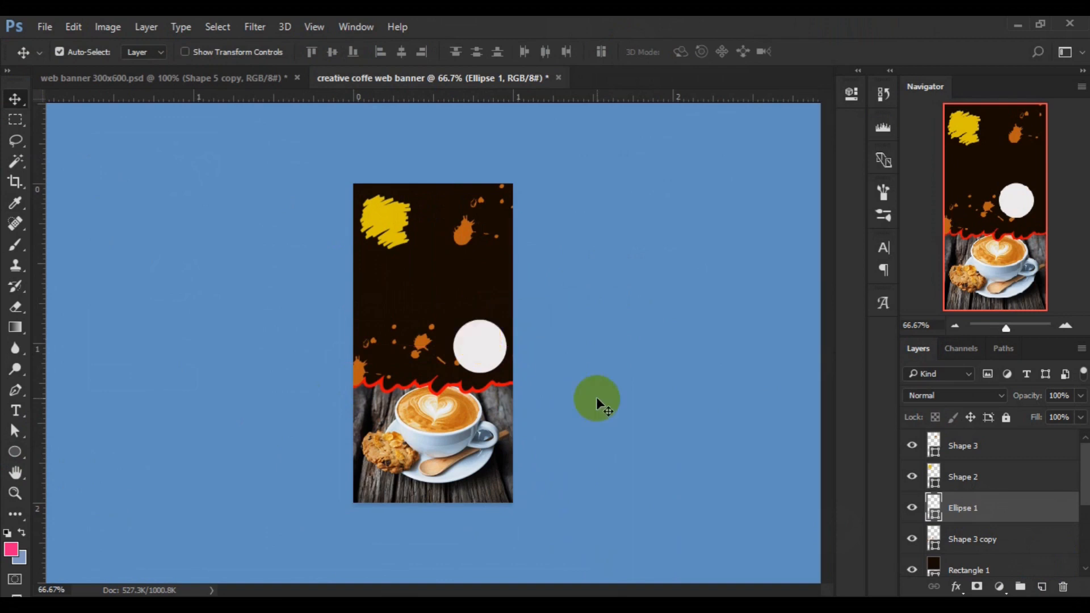
- Recolour the circle's fill to red fe0202
left_click(912, 475)
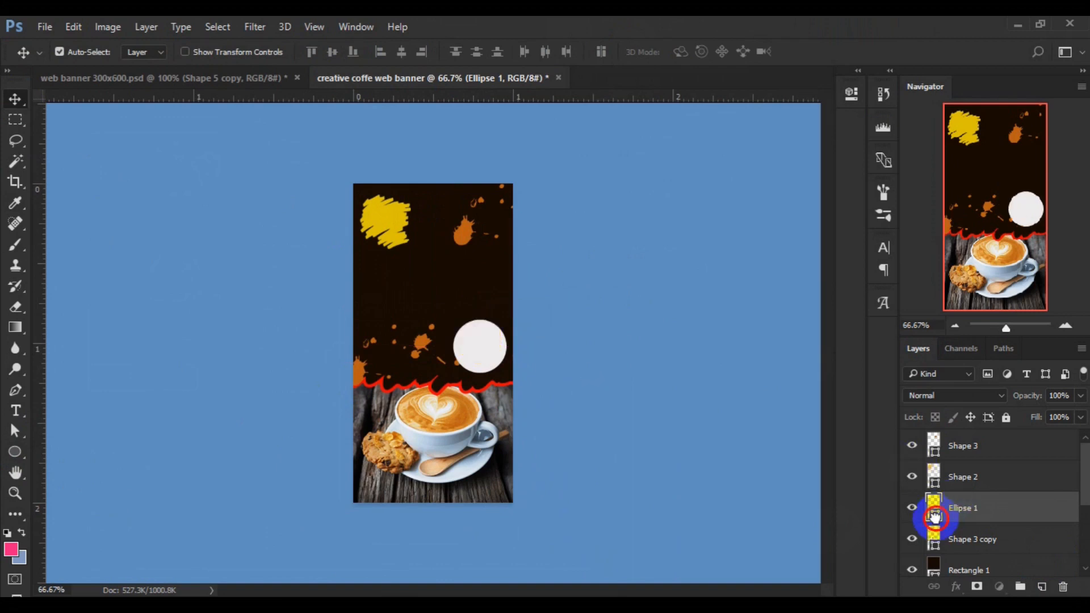
double_click(935, 519)
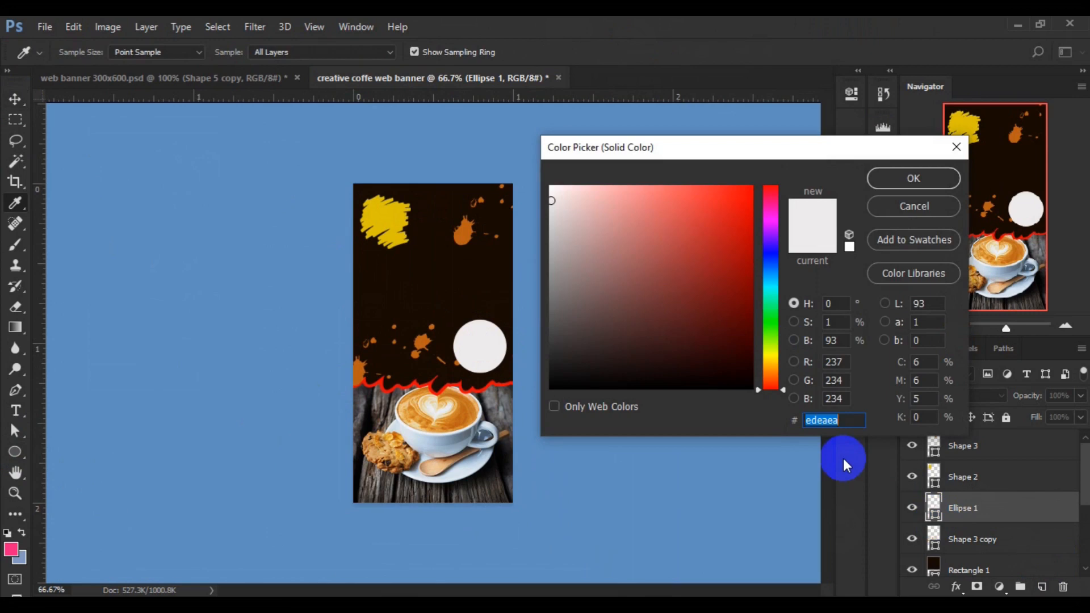
type("fe")
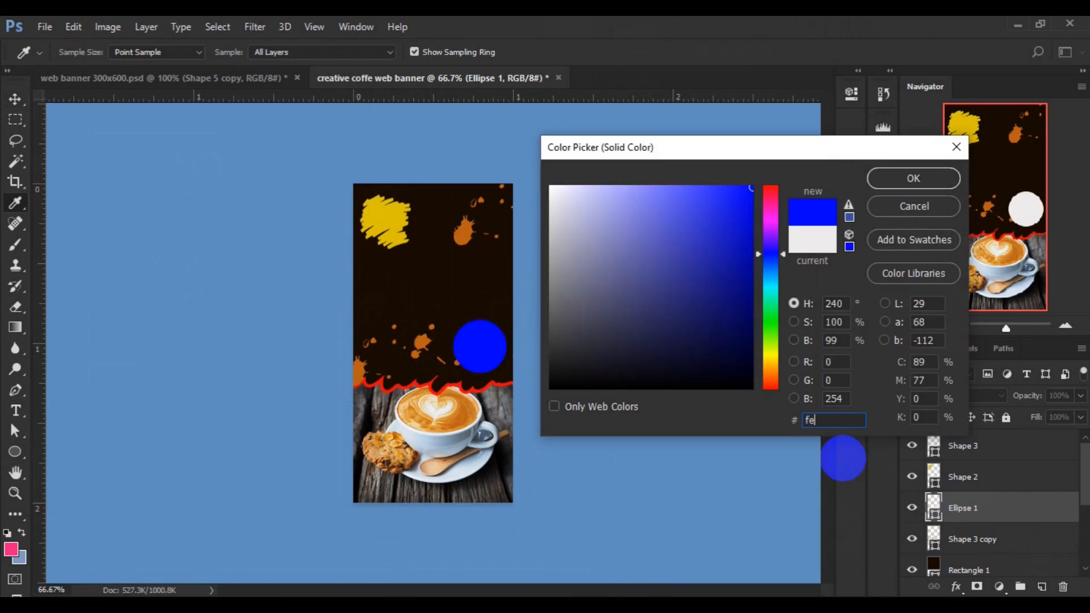
type("020")
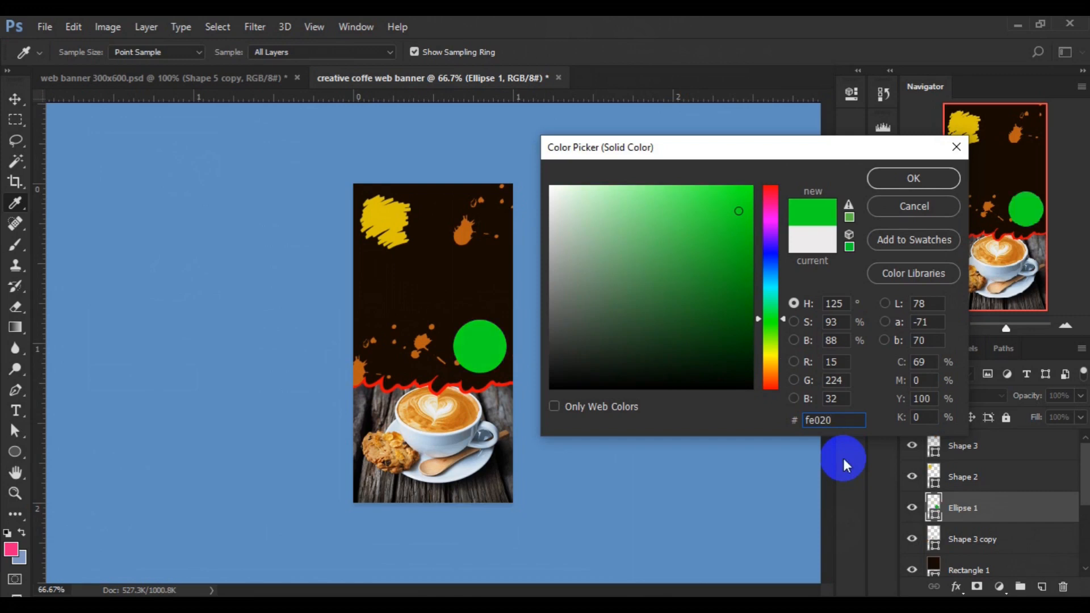
type("2")
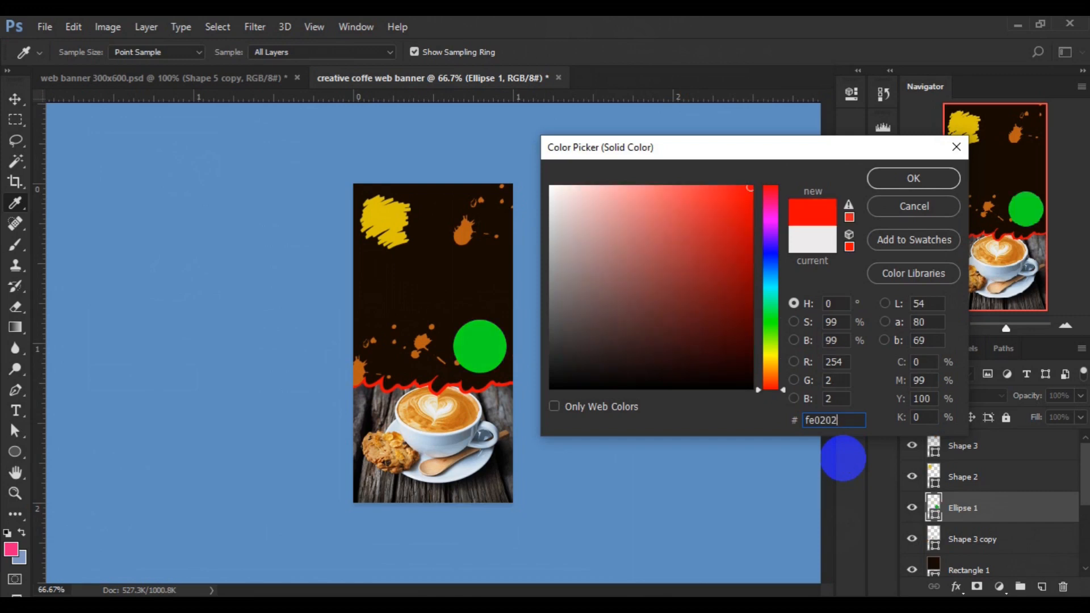
left_click(901, 175)
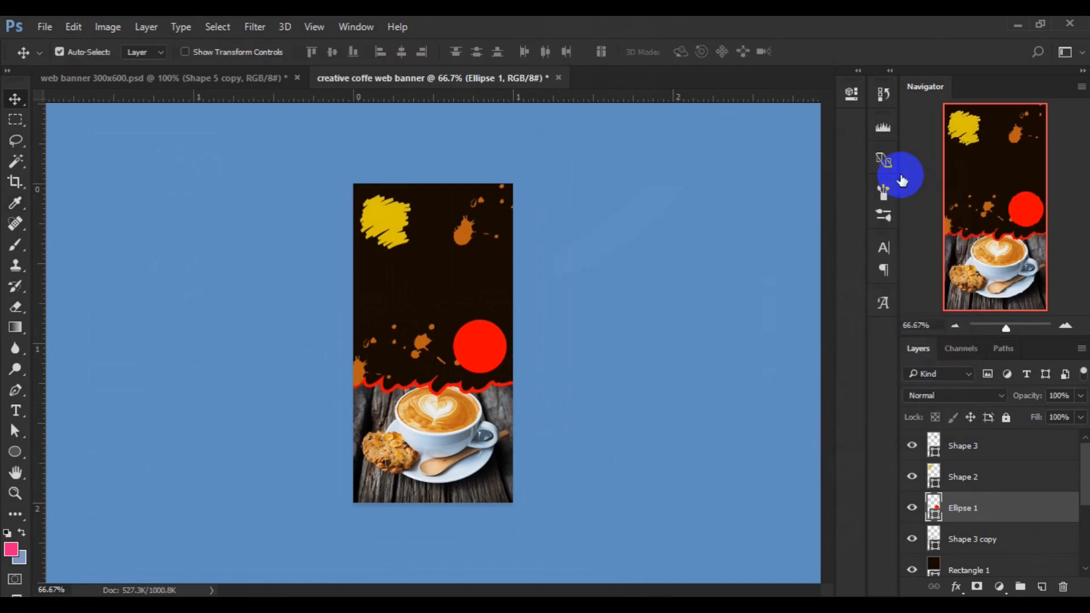
- Duplicate the red circle and scale the copy from its centre to 114%
key("ctrl+j")
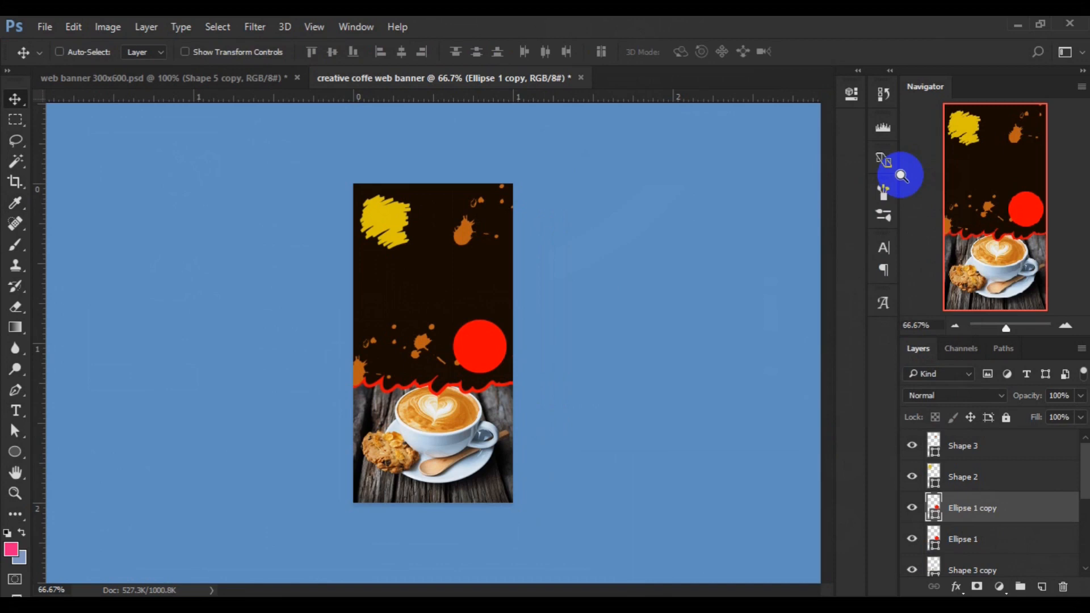
key("ctrl+t")
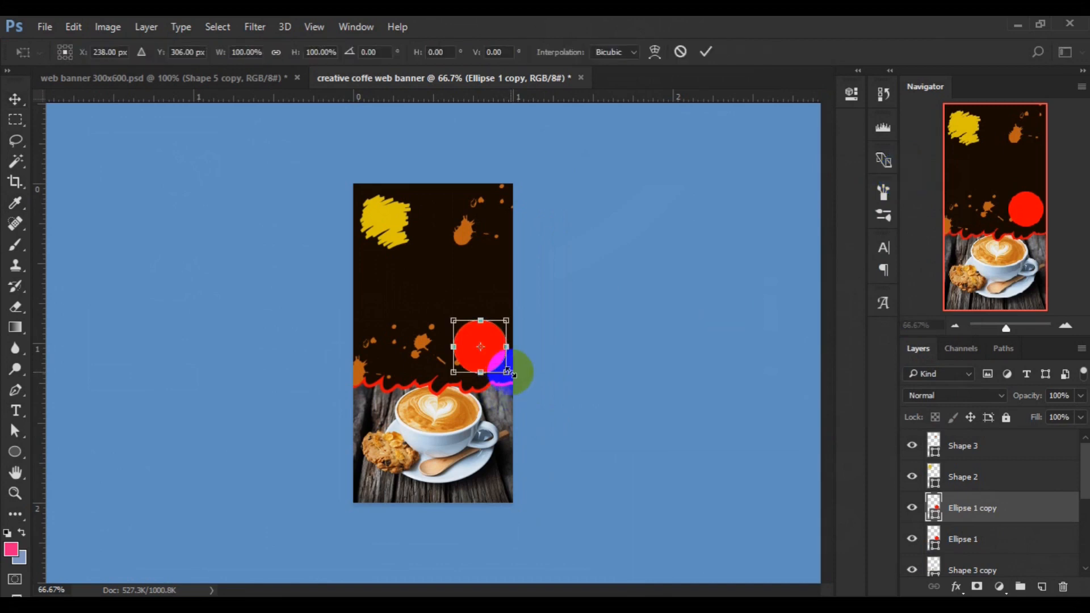
left_click_drag(508, 372, 510, 377)
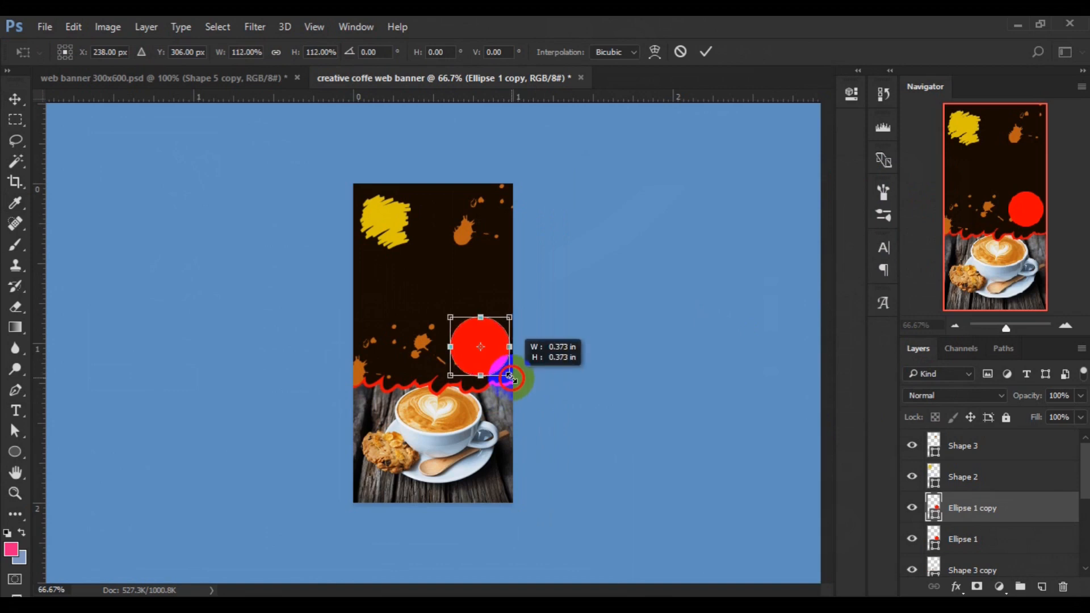
left_click_drag(510, 377, 511, 378)
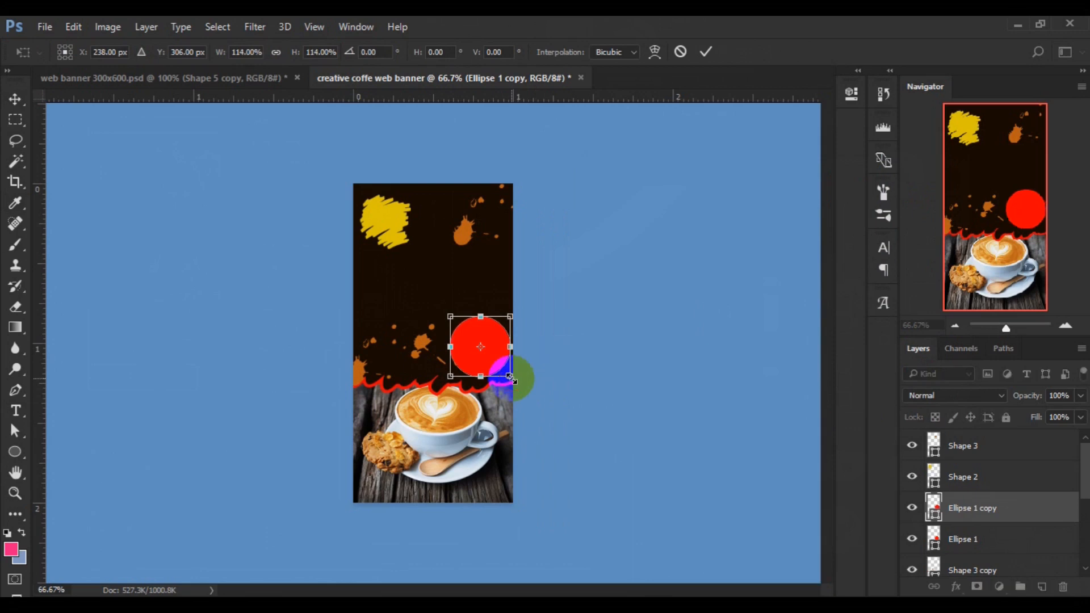
key("Return")
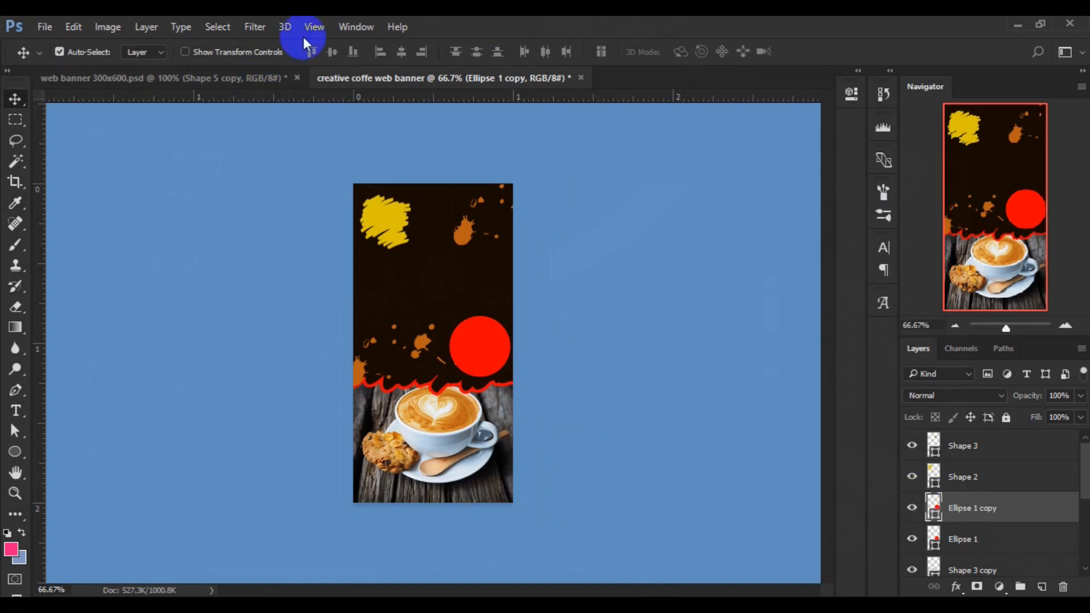
left_click(319, 30)
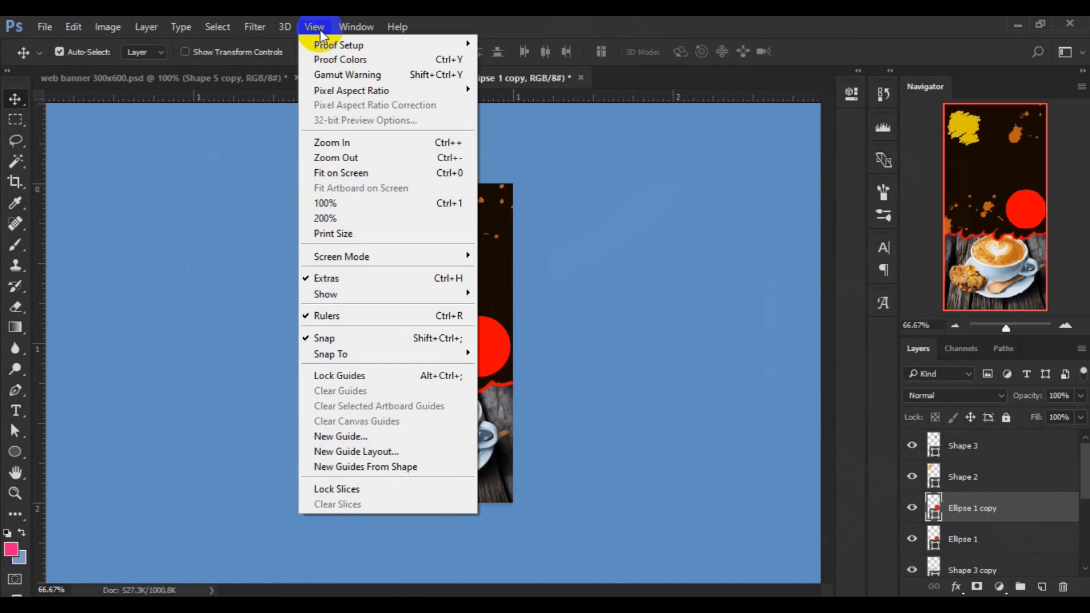
mouse_move(265, 32)
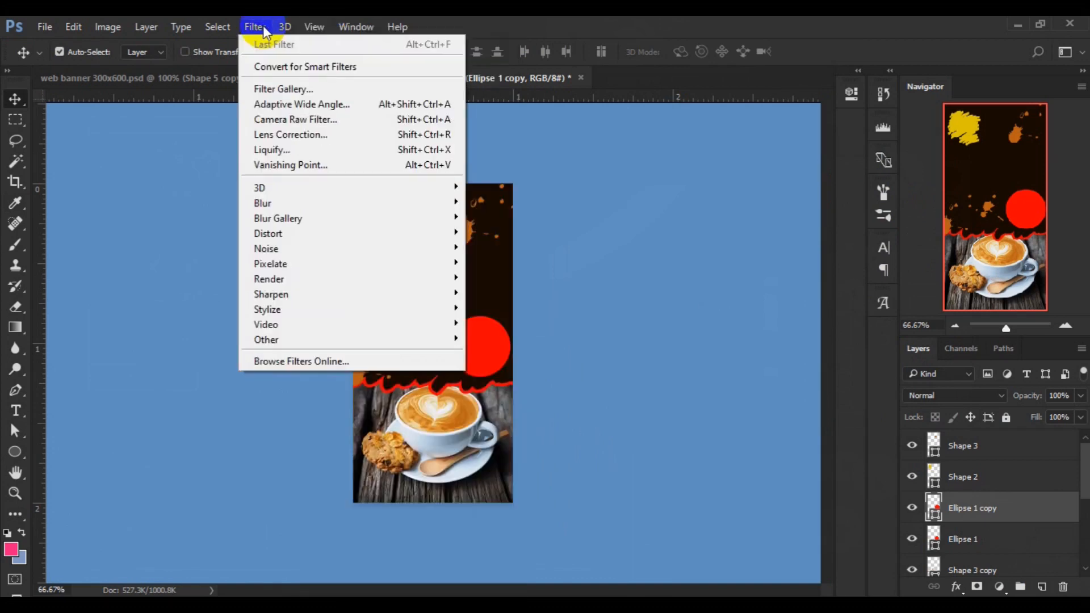
mouse_move(231, 31)
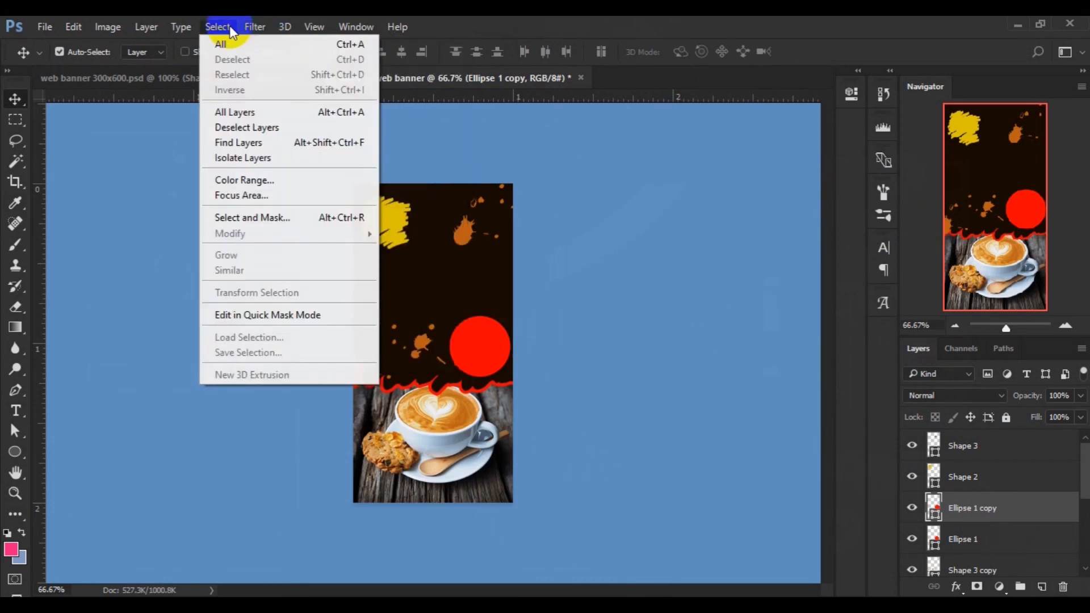
left_click(309, 26)
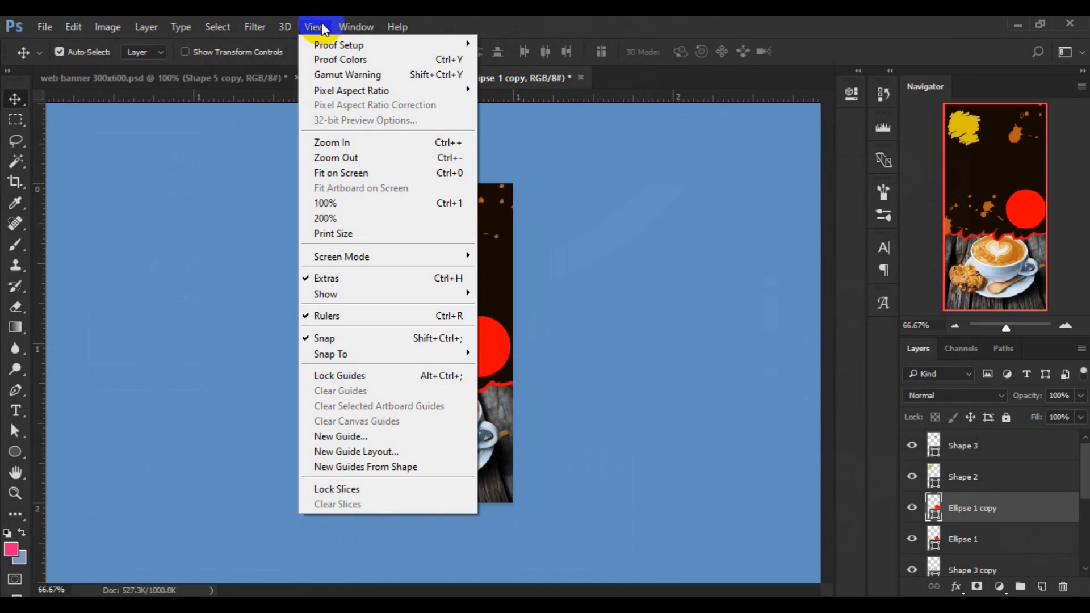
left_click(321, 25)
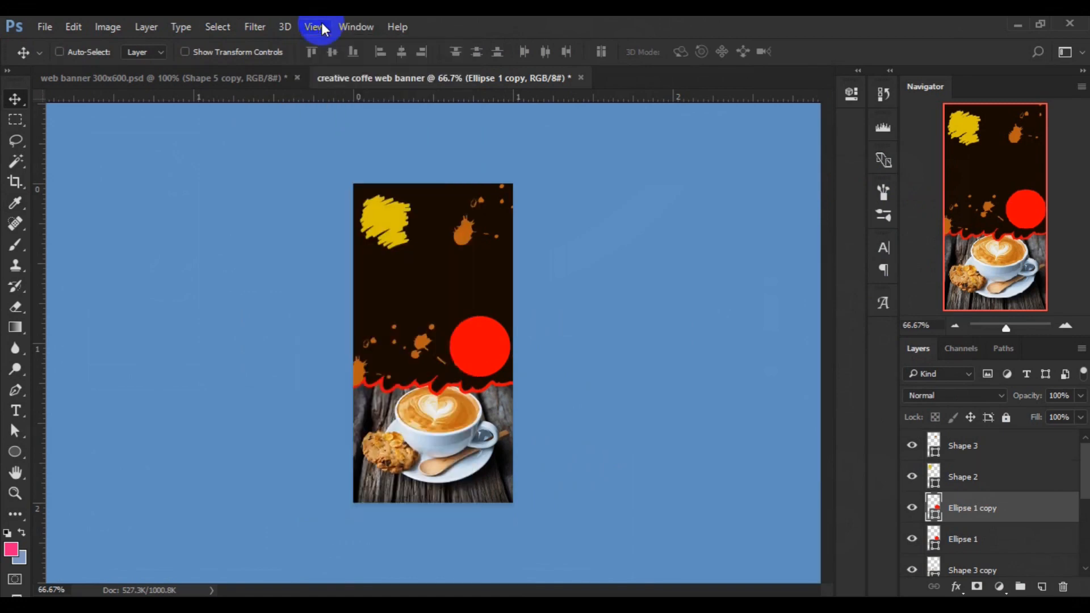
- Remove the fill of the enlarged circle copy and give it an off-white stroke
left_click(21, 451)
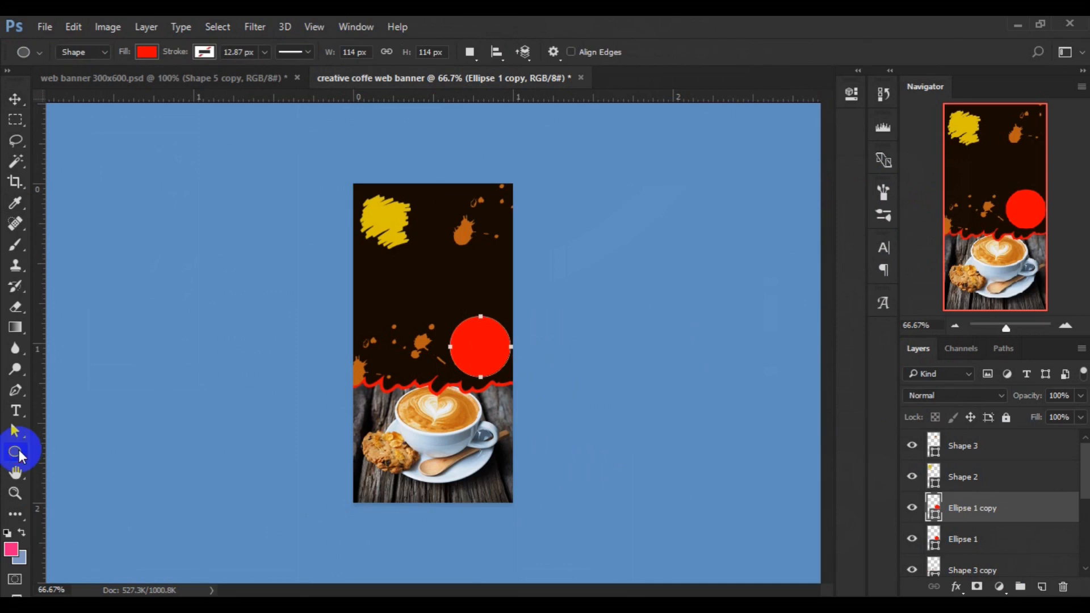
left_click(94, 291)
left_click(154, 54)
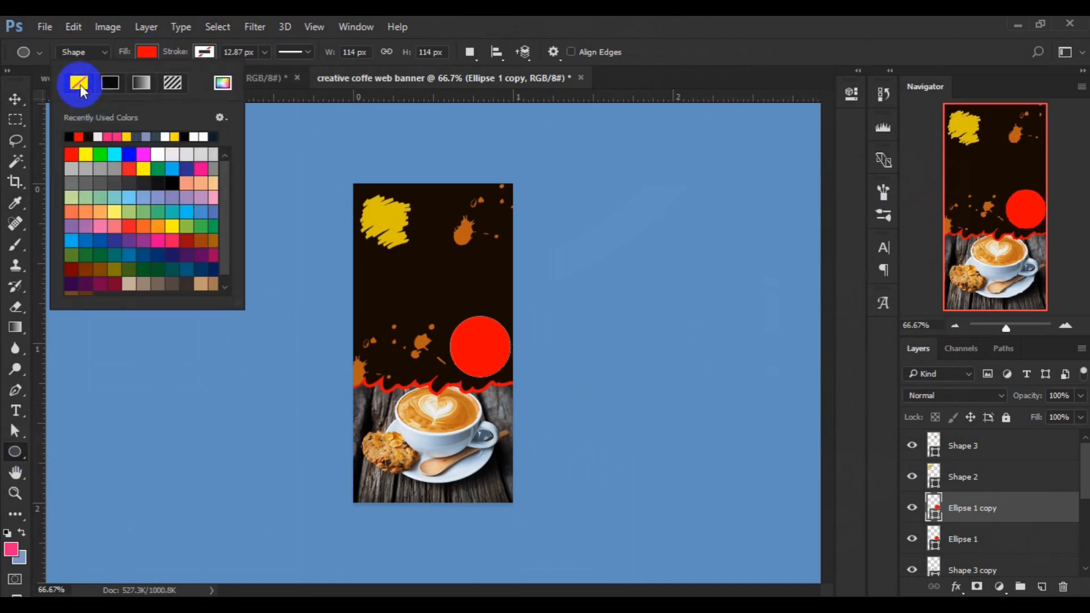
left_click(80, 84)
left_click(205, 52)
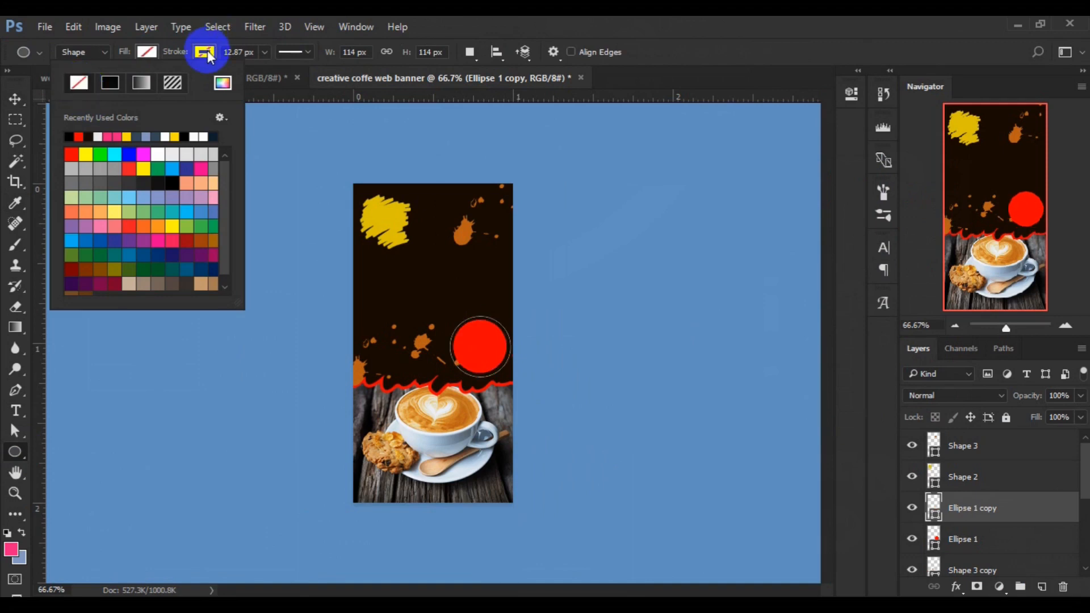
left_click(206, 52)
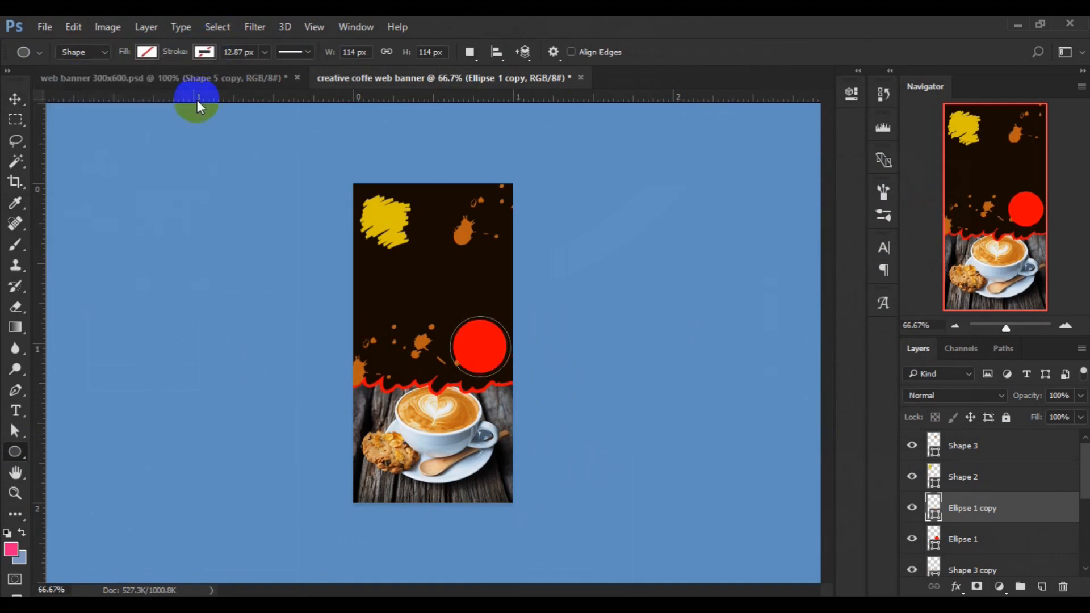
left_click(204, 52)
left_click(155, 136)
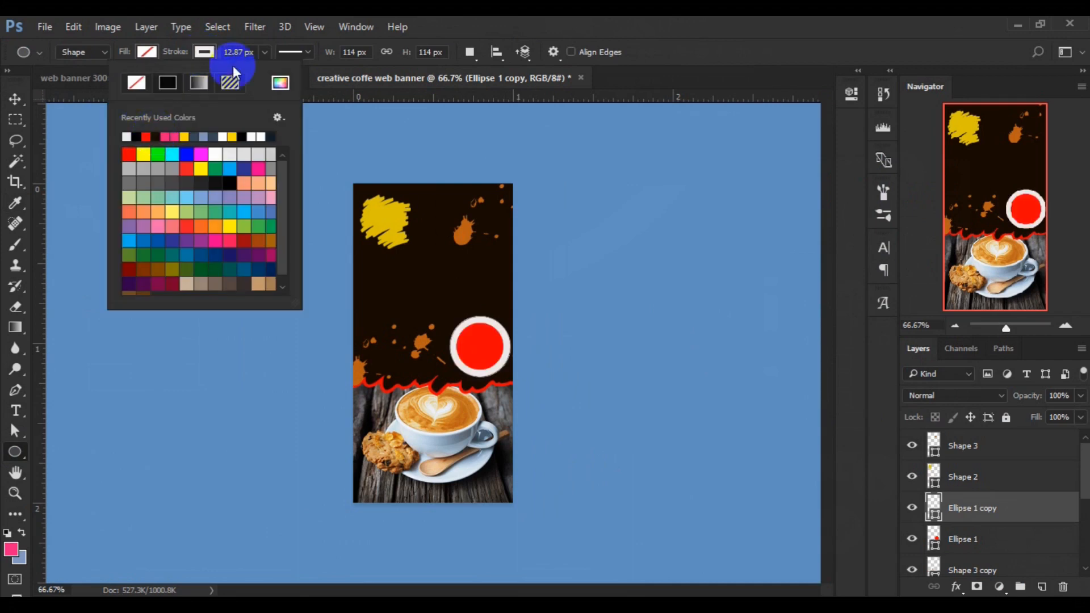
- Reduce the stroke width of the ring around the red circle to about 0.95 px
left_click(263, 52)
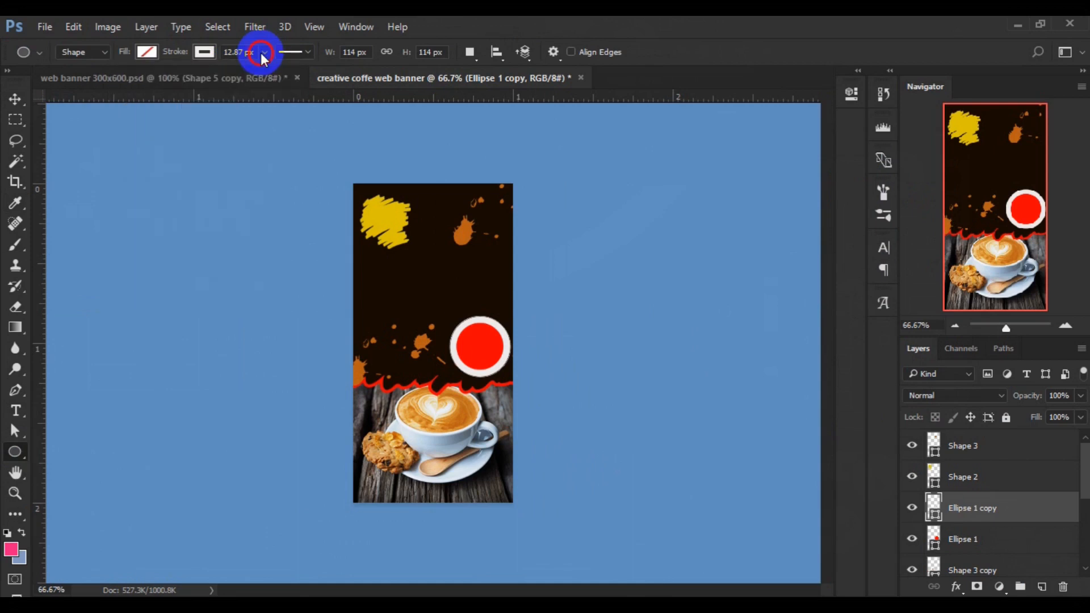
left_click(262, 52)
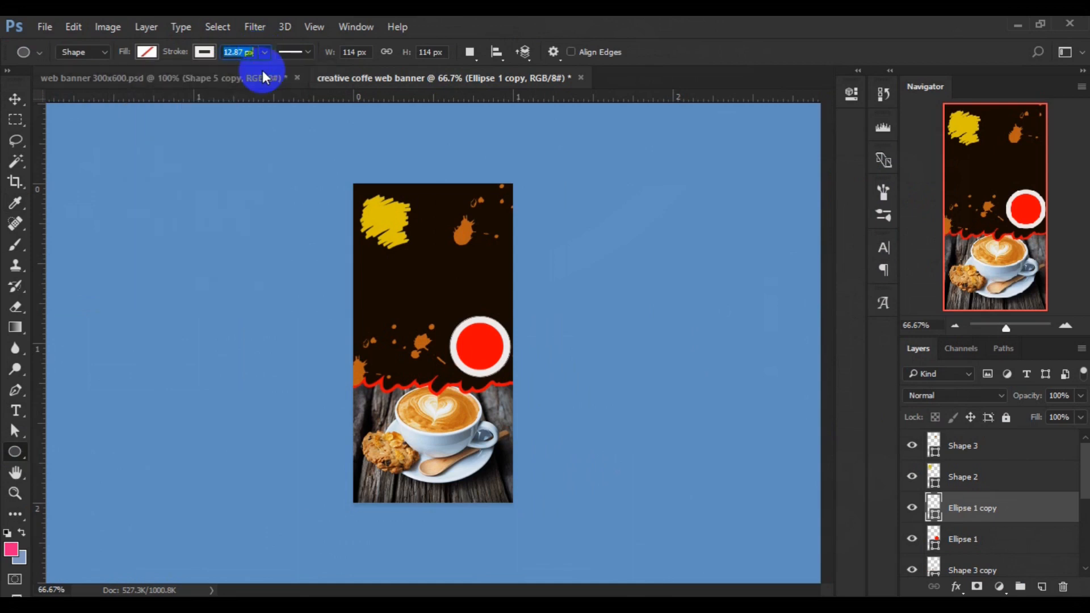
left_click(264, 53)
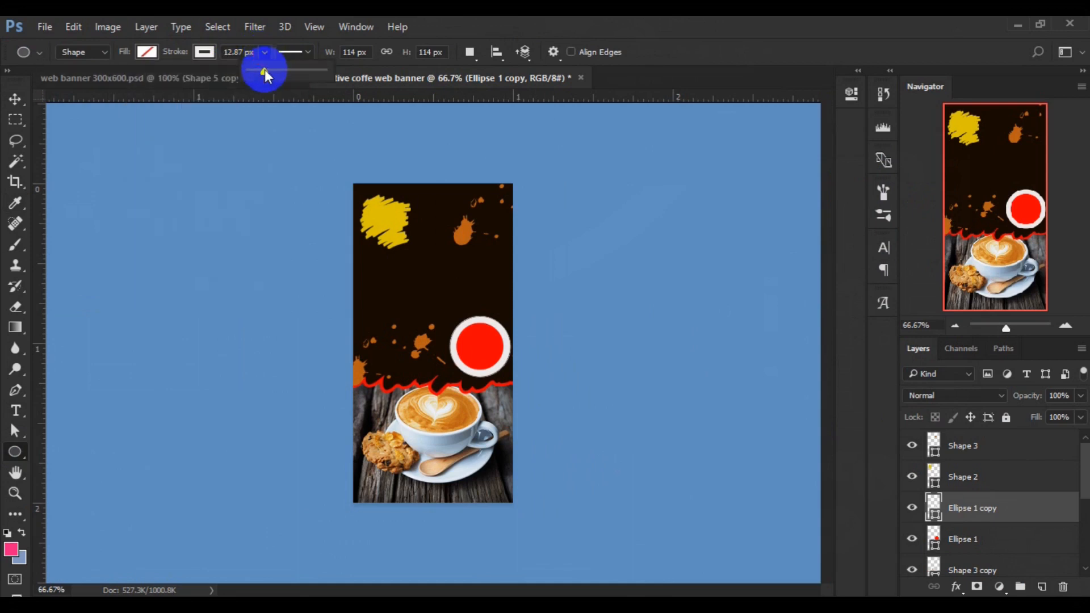
left_click_drag(264, 69, 261, 75)
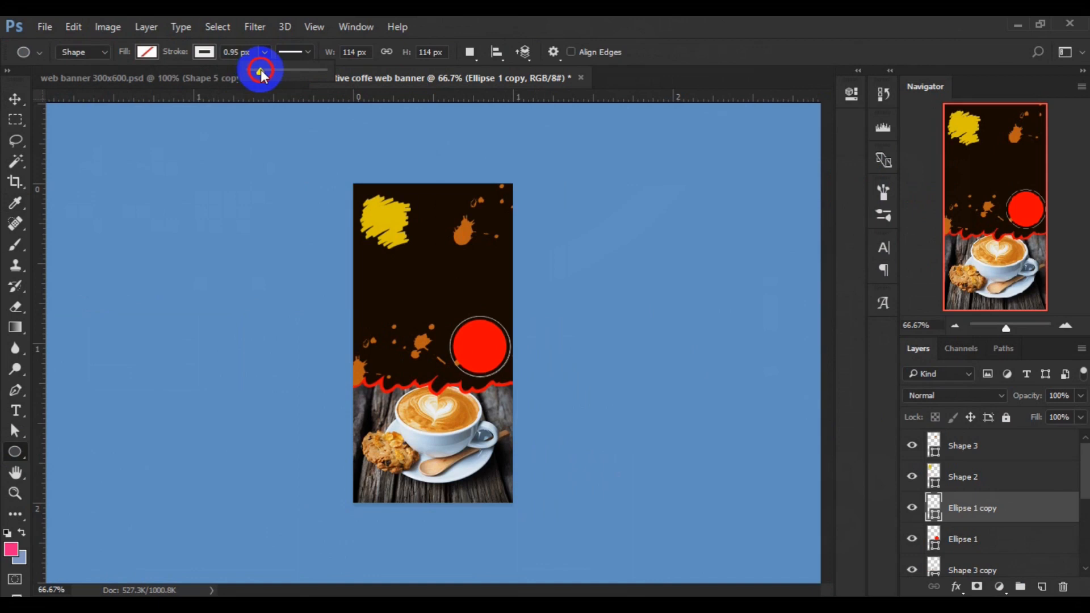
- Set the stroke of the ring around the red circle to 1.96 px and make it a dashed line
left_click_drag(261, 74, 262, 74)
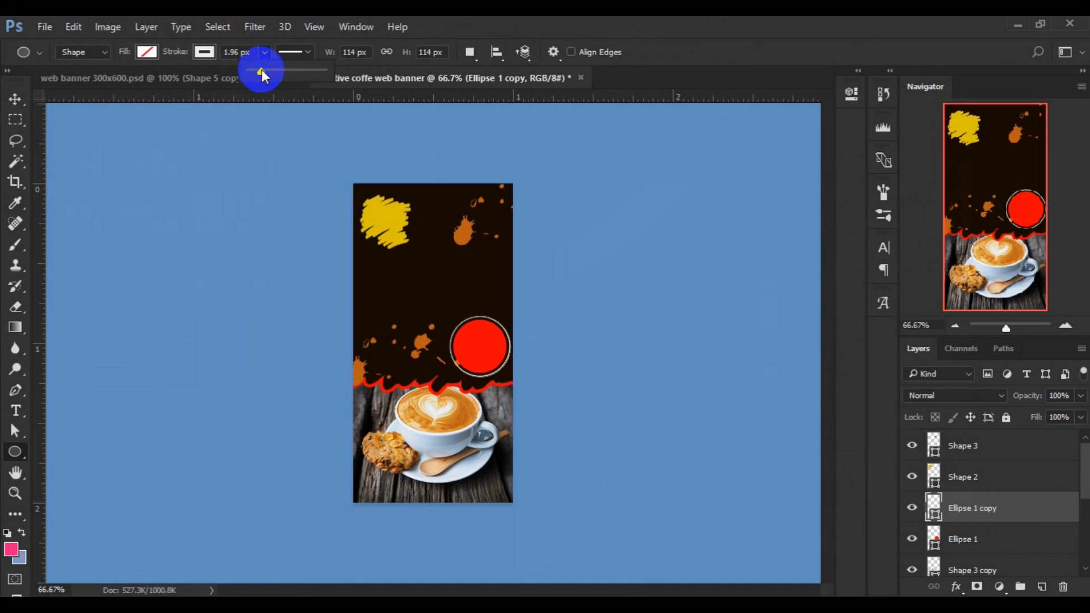
left_click(311, 52)
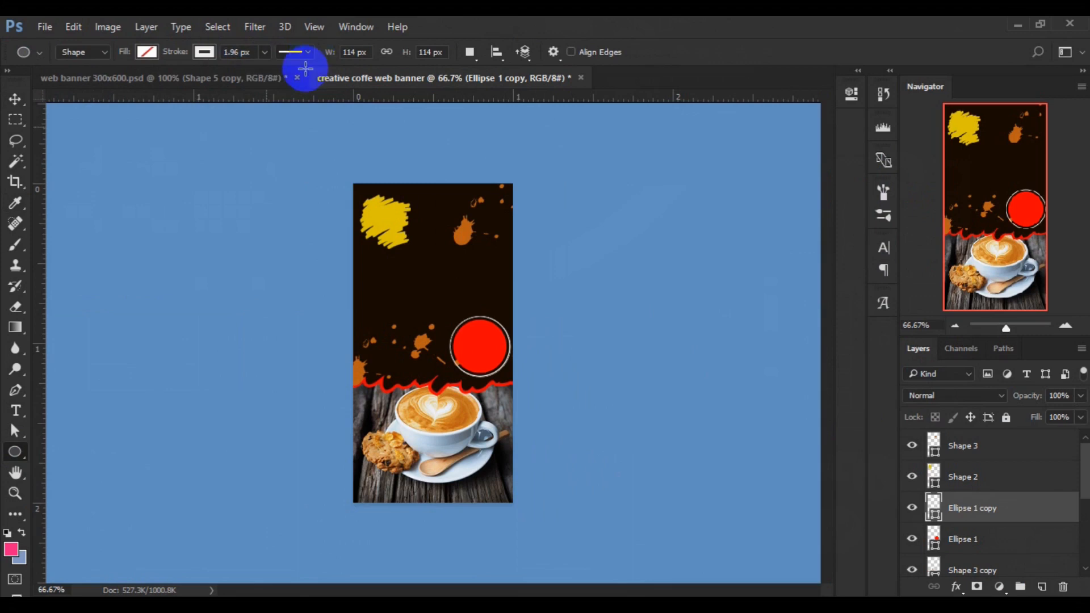
left_click(308, 55)
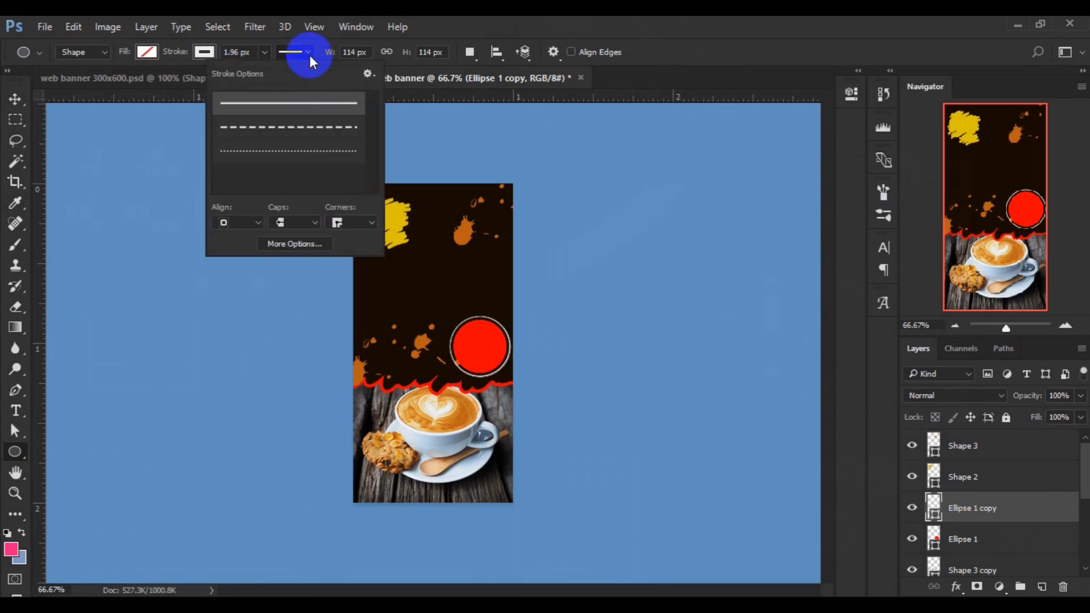
left_click(273, 154)
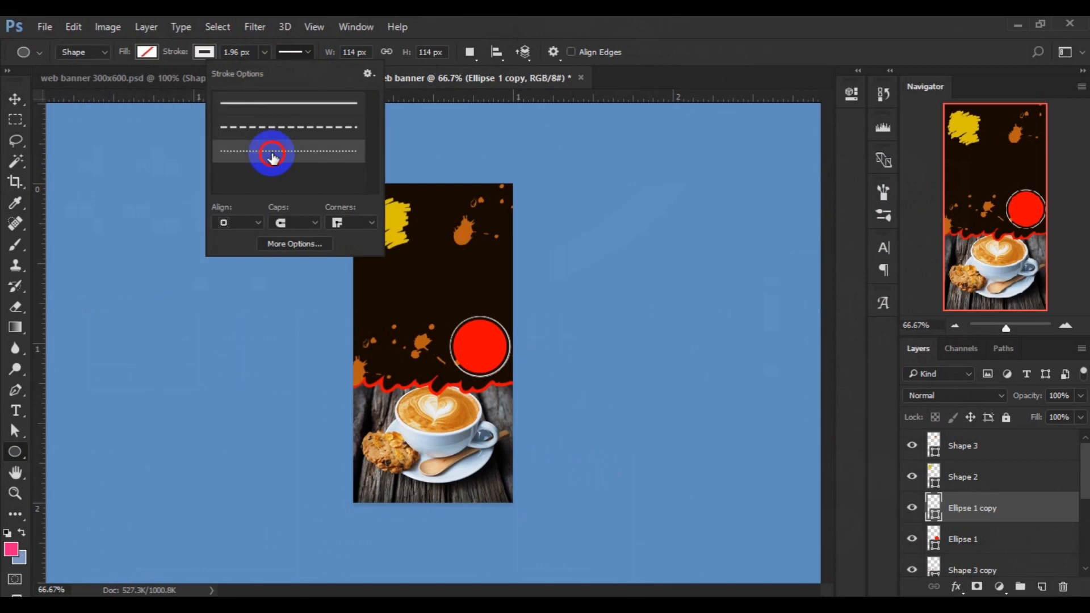
left_click(310, 127)
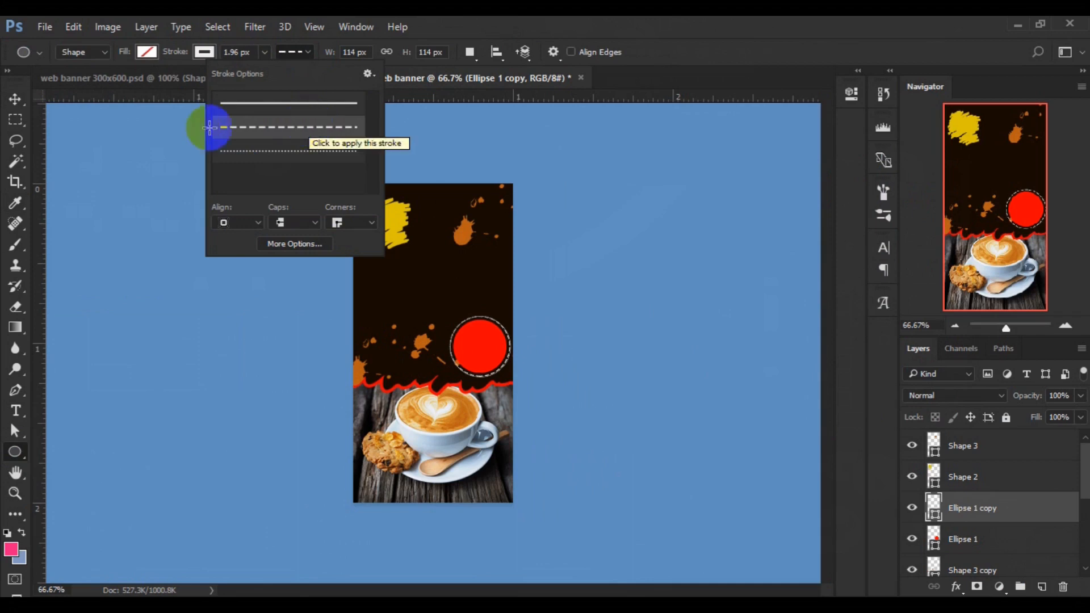
- Scale the dashed ring down slightly to about 99% so it surrounds the red circle inside the banner edge
left_click(16, 100)
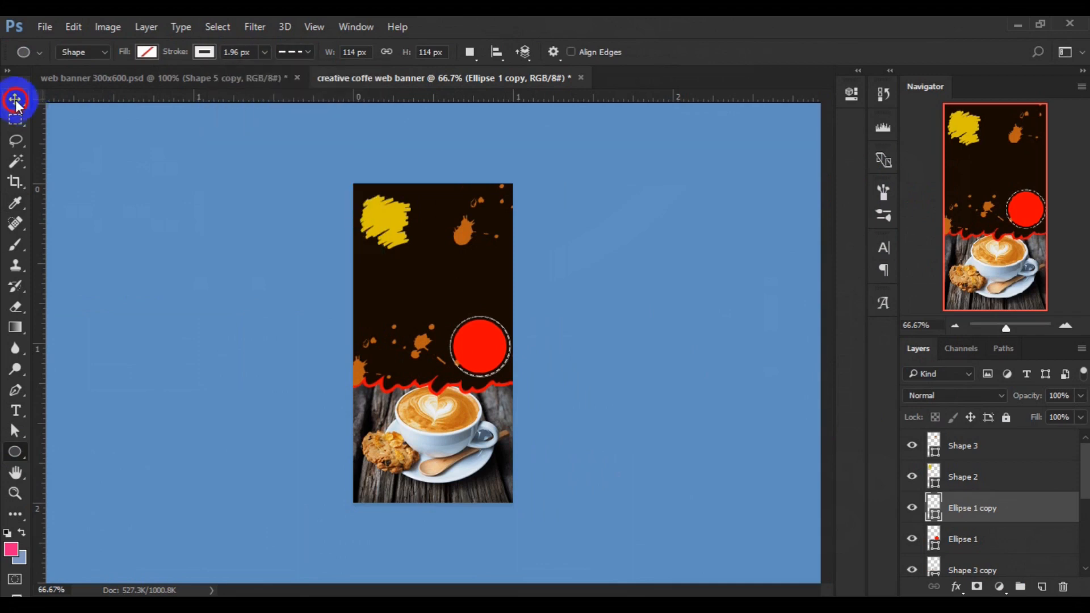
key("ctrl+t")
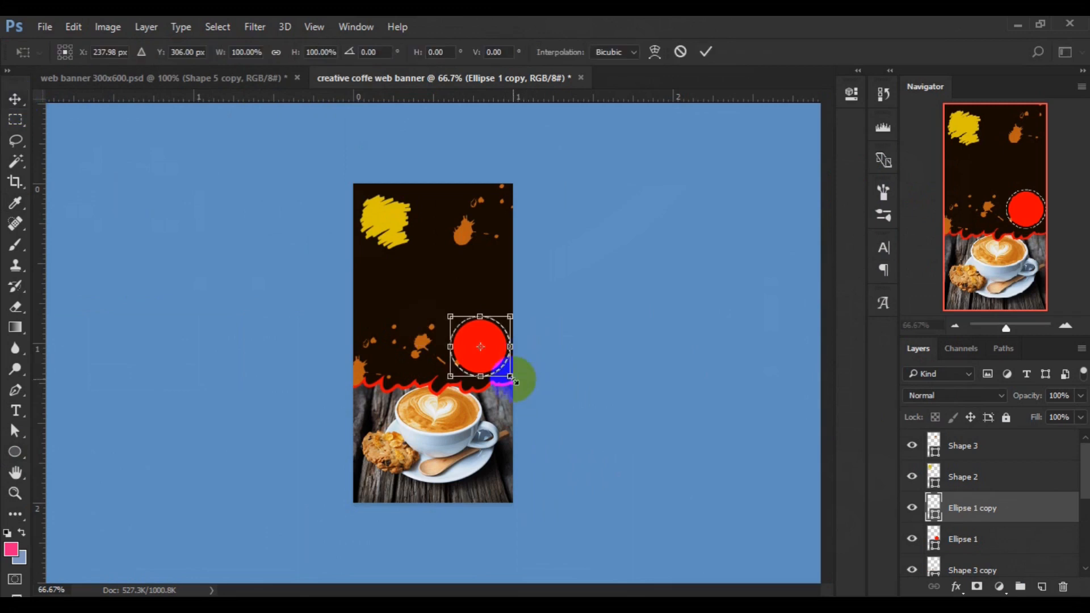
left_click_drag(512, 379, 515, 381)
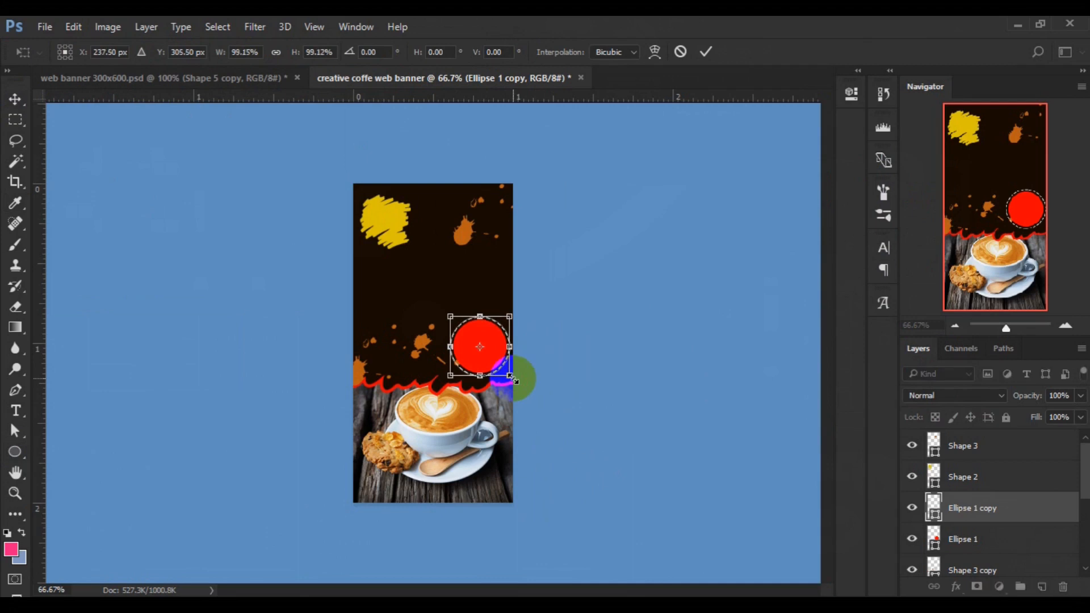
left_click(512, 379)
left_click_drag(509, 377, 508, 376)
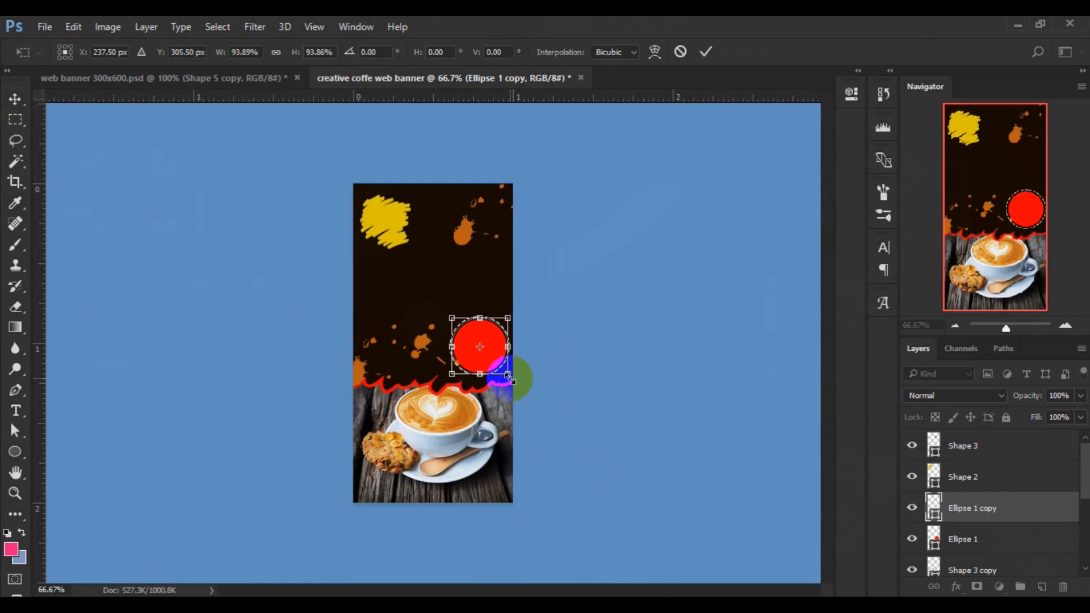
left_click_drag(509, 378, 509, 376)
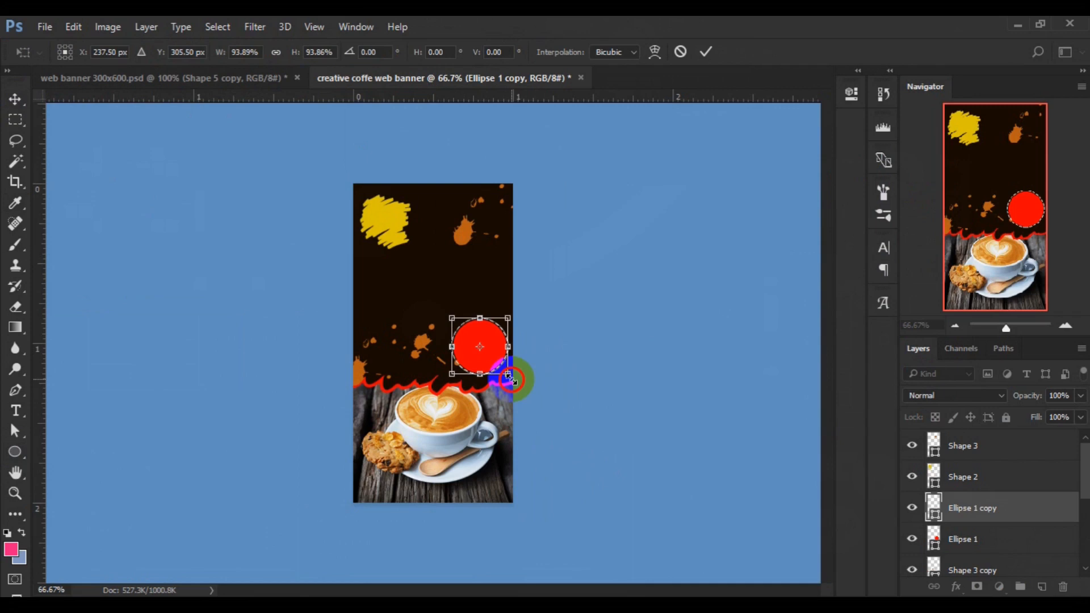
left_click_drag(509, 377, 512, 379)
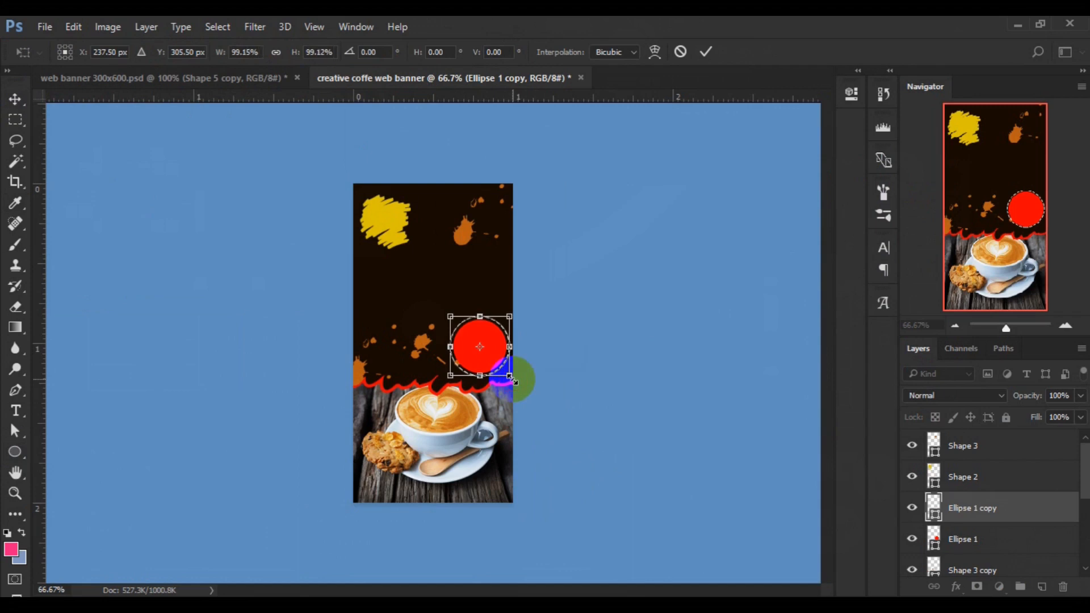
key("Return")
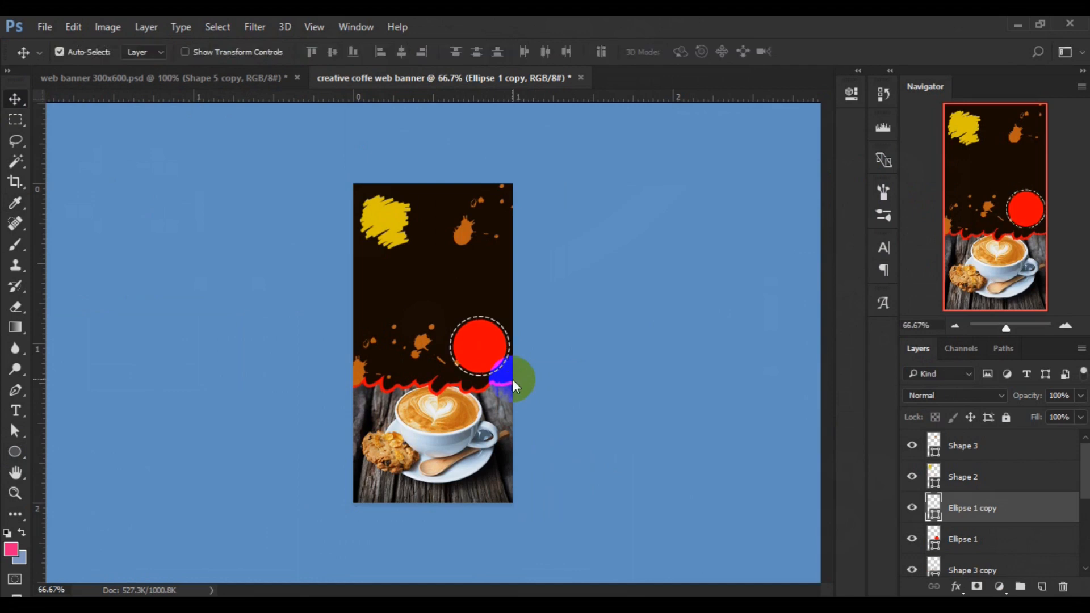
- Draw a rectangle about 210 by 41 px near the bottom of the coffee photo, directly above the photo layer
left_click(434, 454)
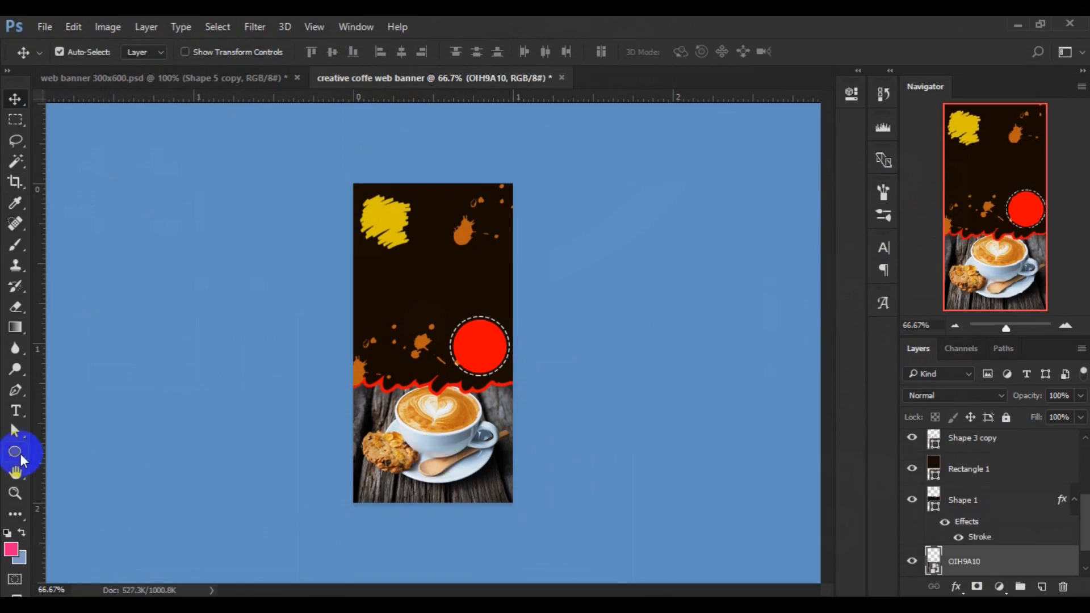
left_click_drag(20, 457, 87, 455)
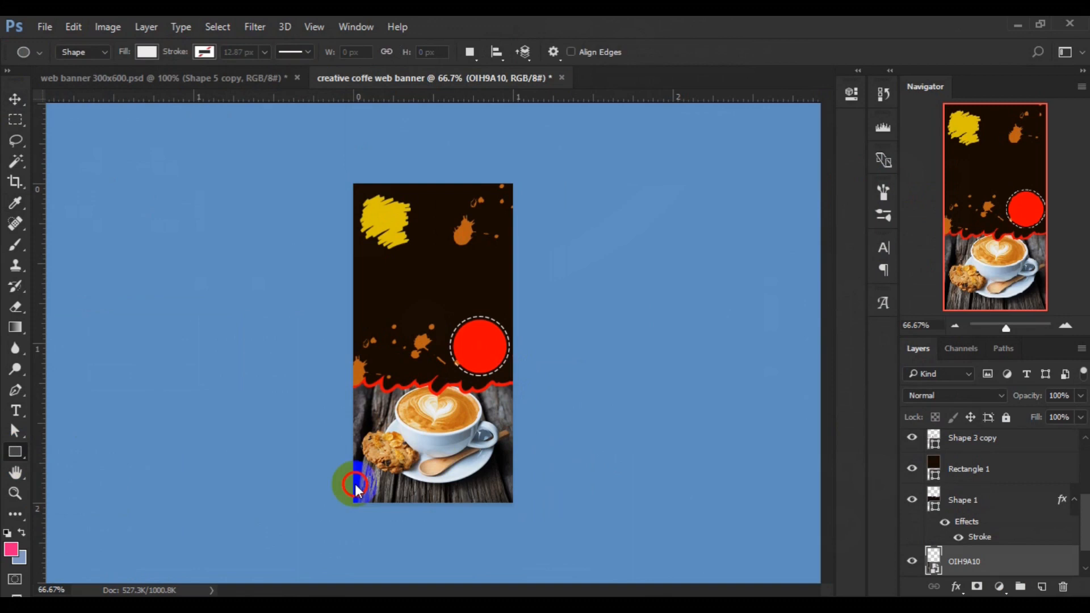
left_click_drag(377, 476, 488, 498)
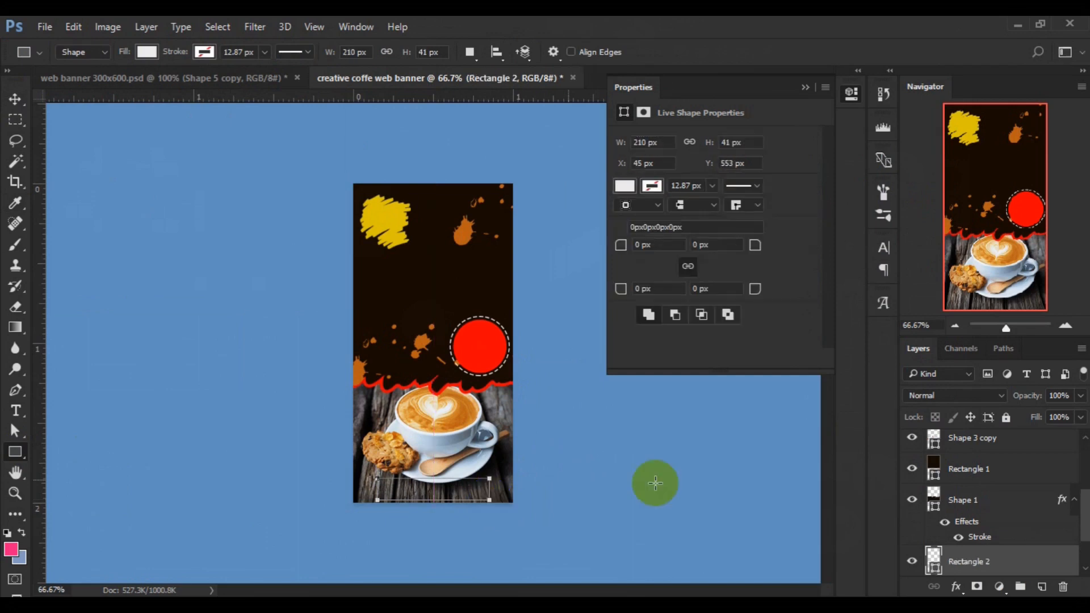
- Recolour the bottom rectangle's fill to the red circle's colour, fe0202
double_click(935, 569)
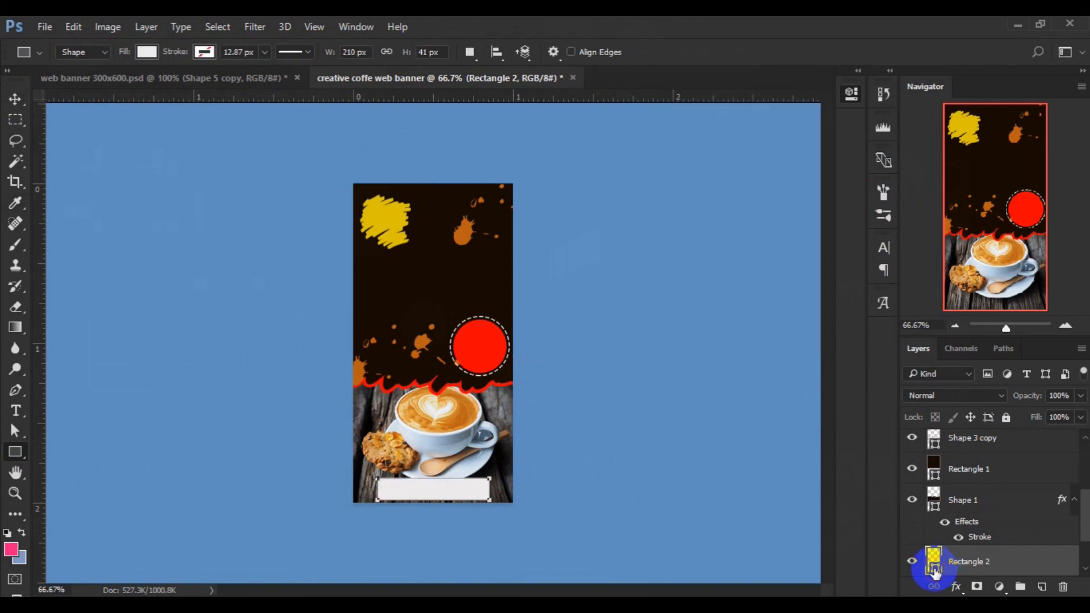
left_click(484, 348)
left_click(890, 179)
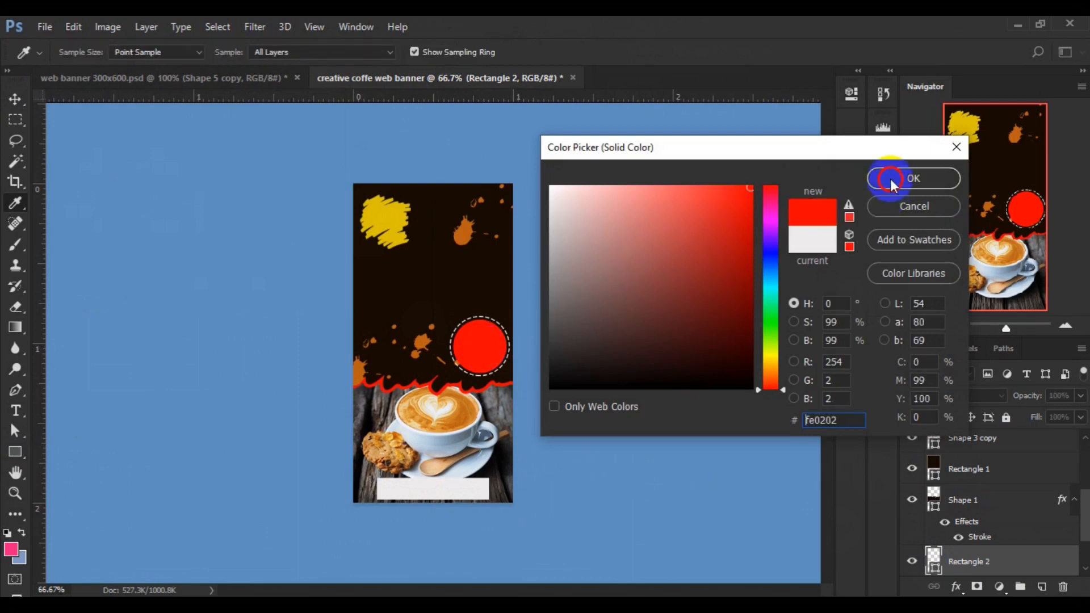
- Duplicate the red rectangle and narrow the copy to 40% width, keeping its left edge in place
left_click(16, 100)
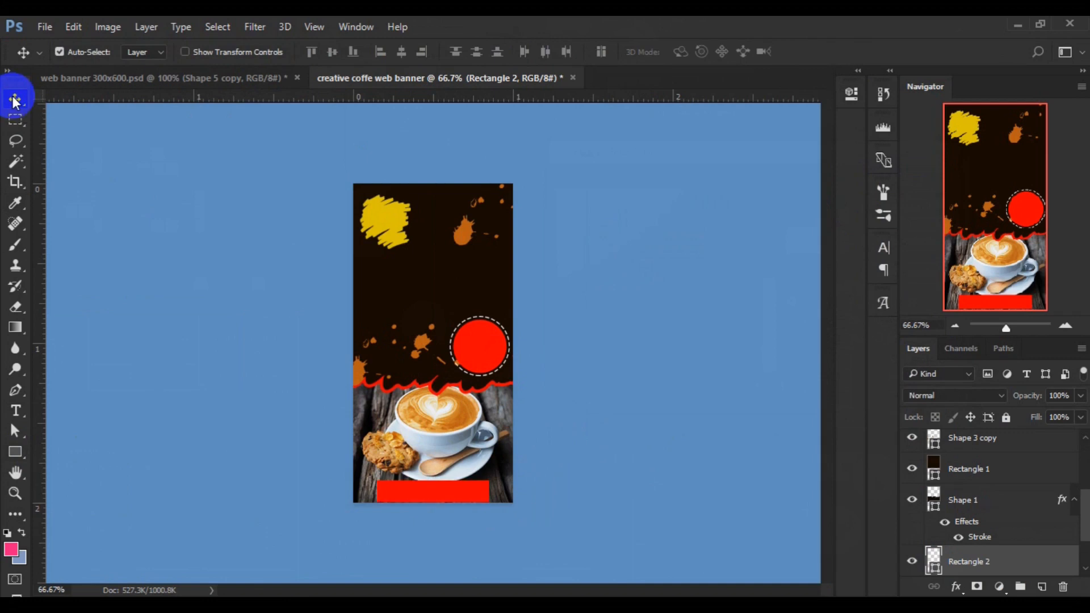
key("ctrl+j")
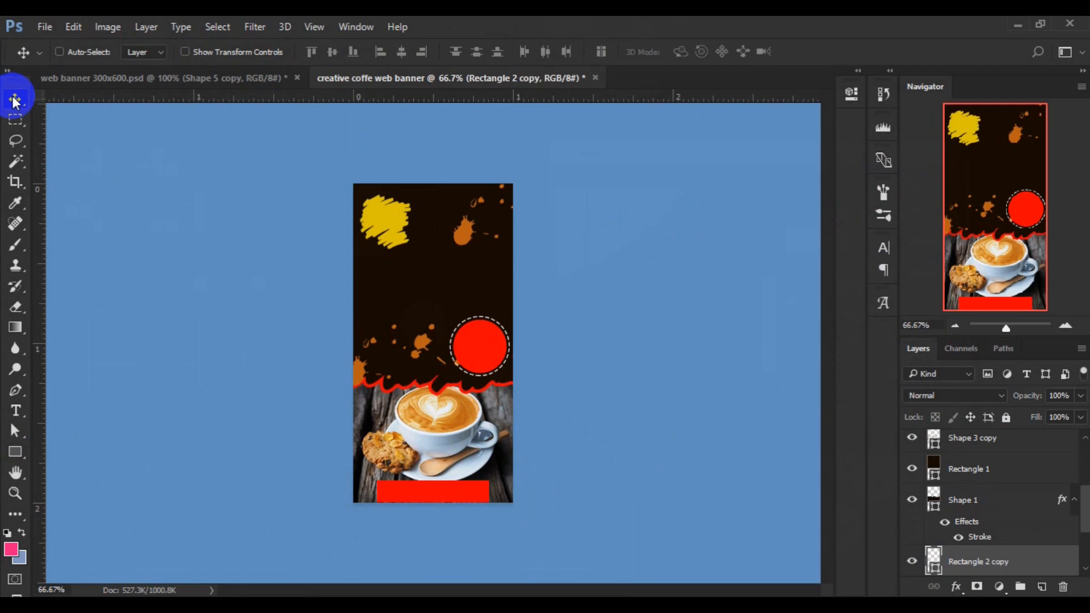
key("ctrl+t")
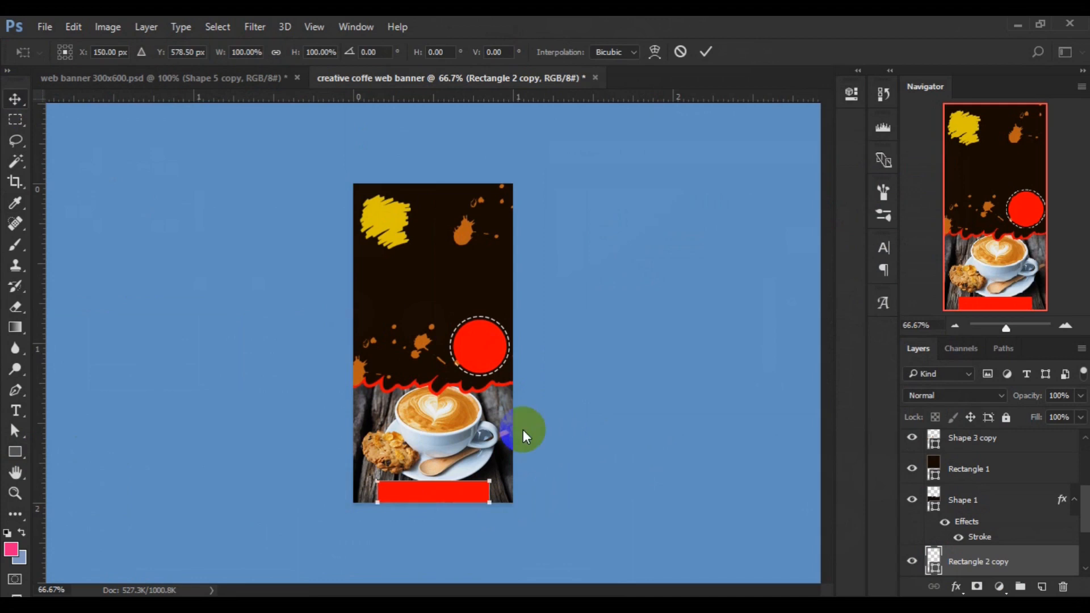
left_click_drag(492, 491, 428, 488)
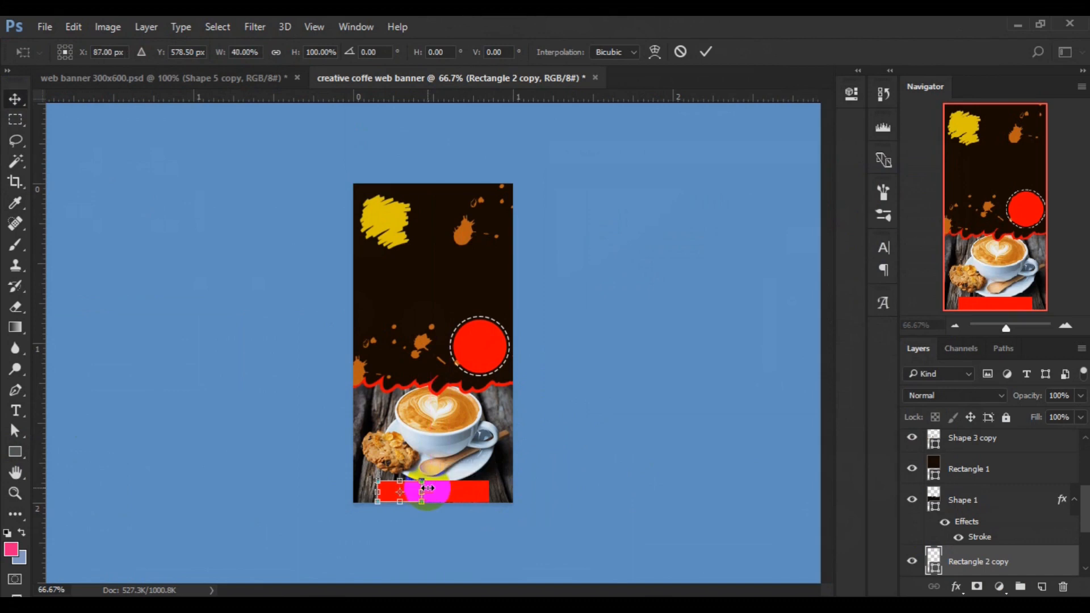
key("Return")
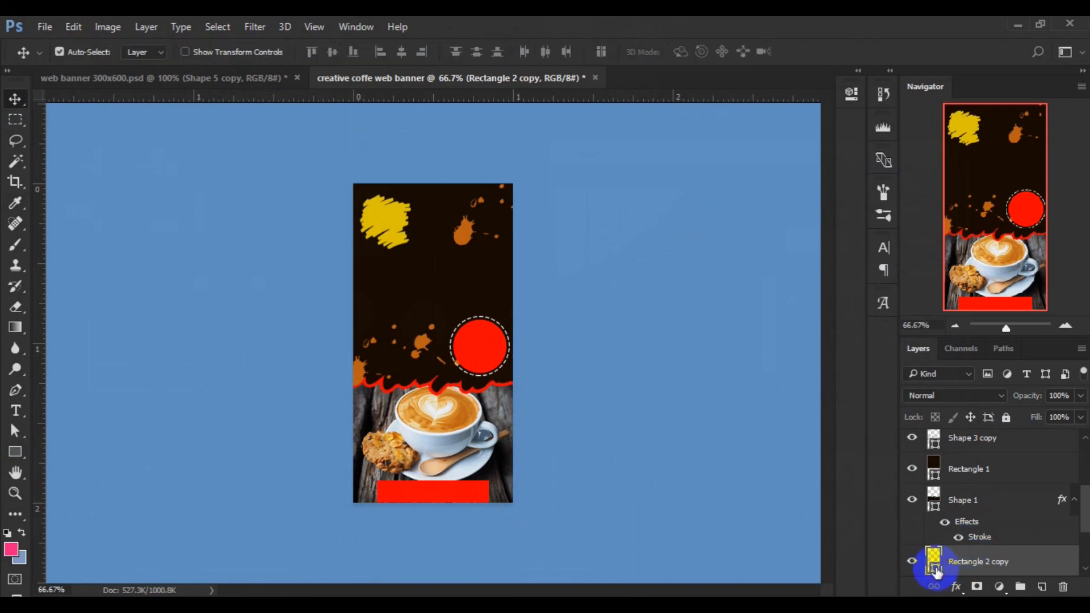
- Recolour the narrowed rectangle copy with the banner's dark brown, 170b02
left_click(494, 379)
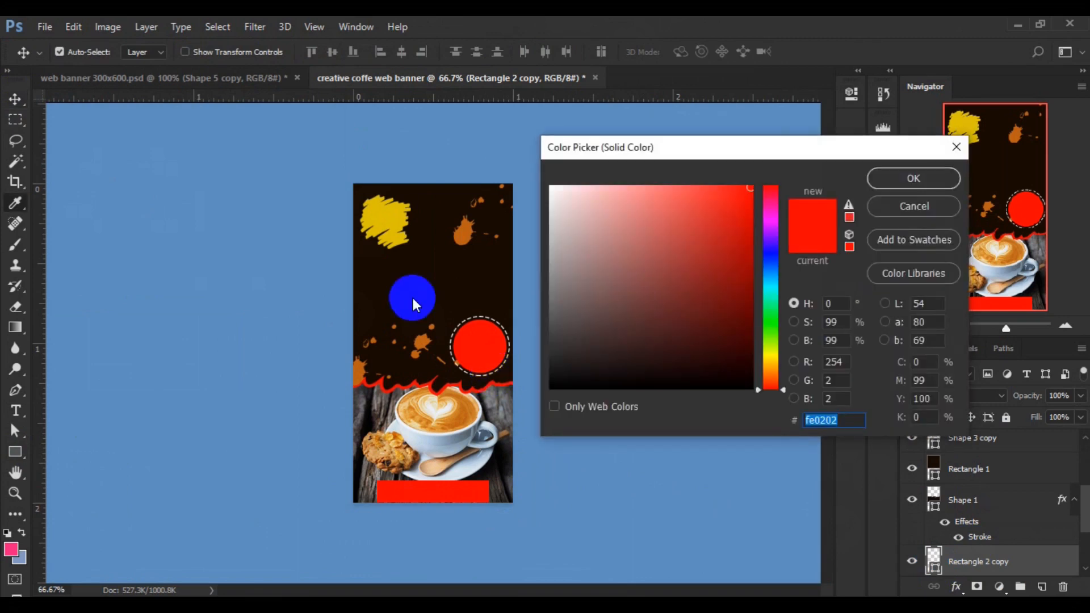
left_click(403, 301)
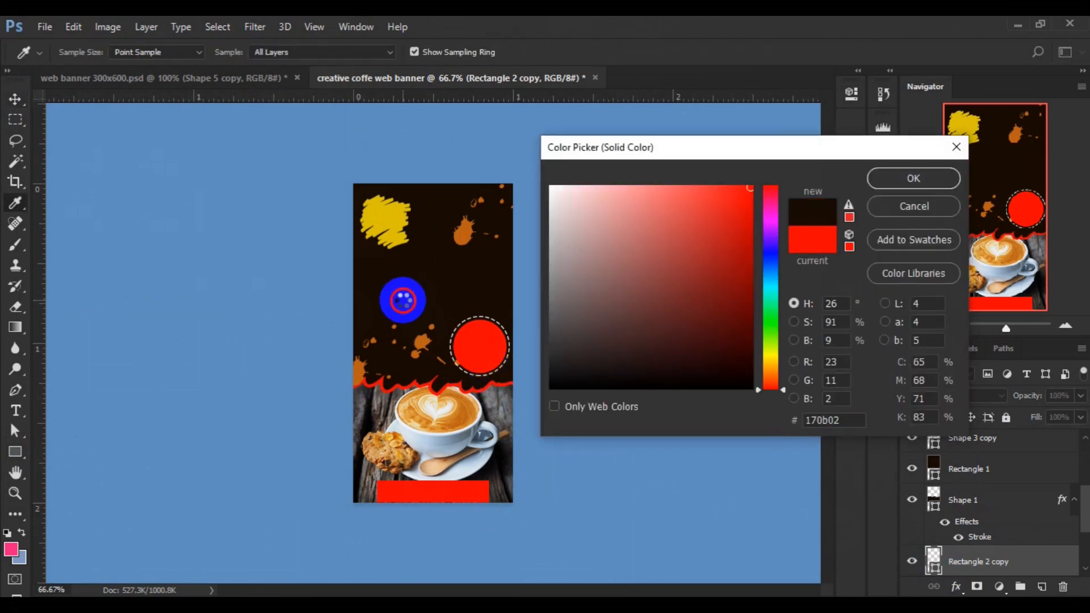
left_click(937, 184)
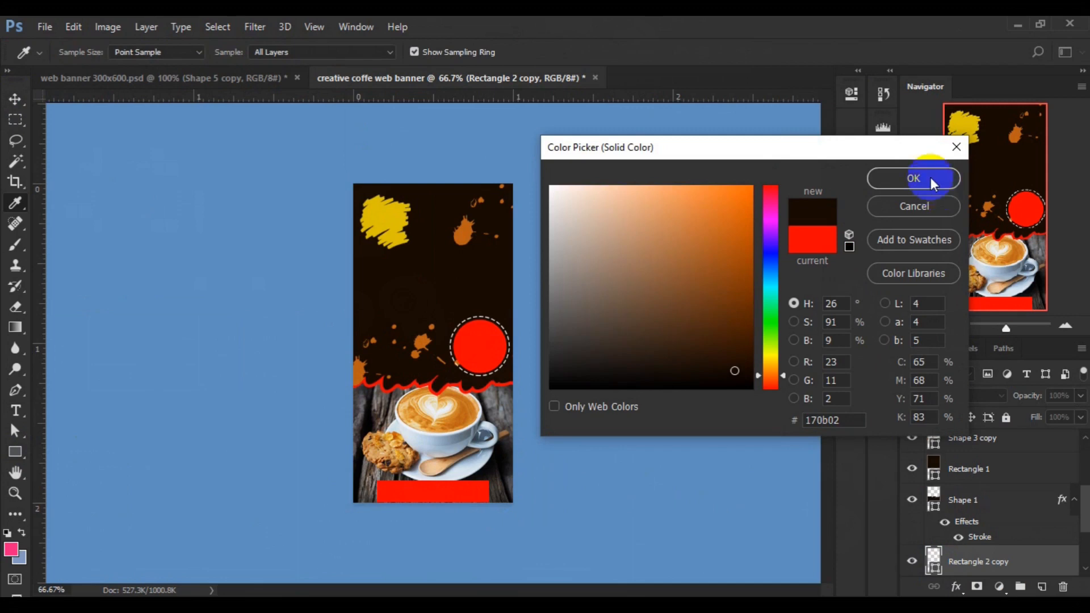
left_click(930, 177)
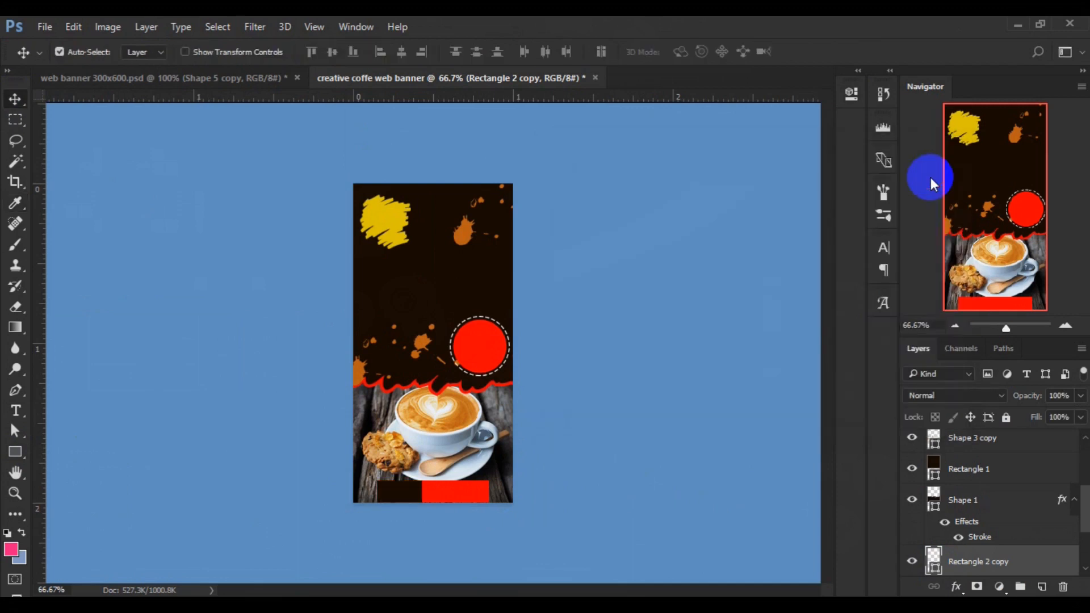